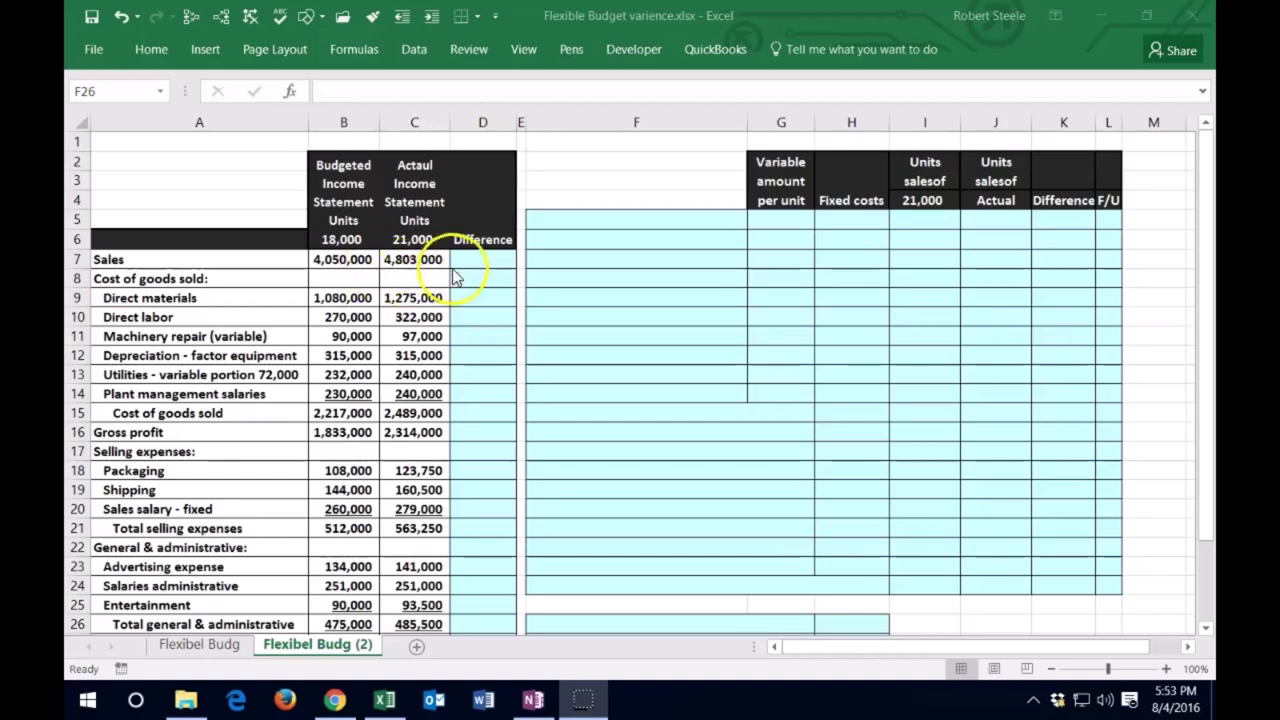
# - Calculate the Sales difference in D7 as actual minus budgeted, using =C7-B7
pyautogui.click(469, 252)
pyautogui.click(493, 259)
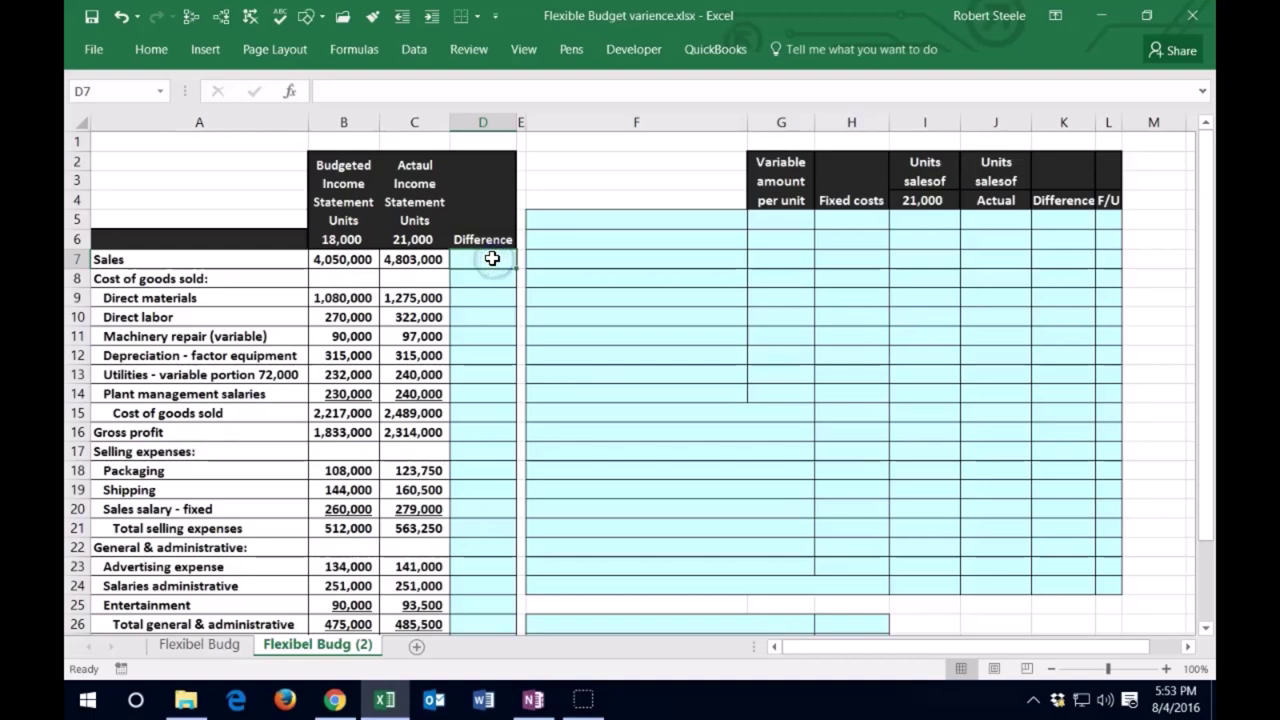
pyautogui.write('=')
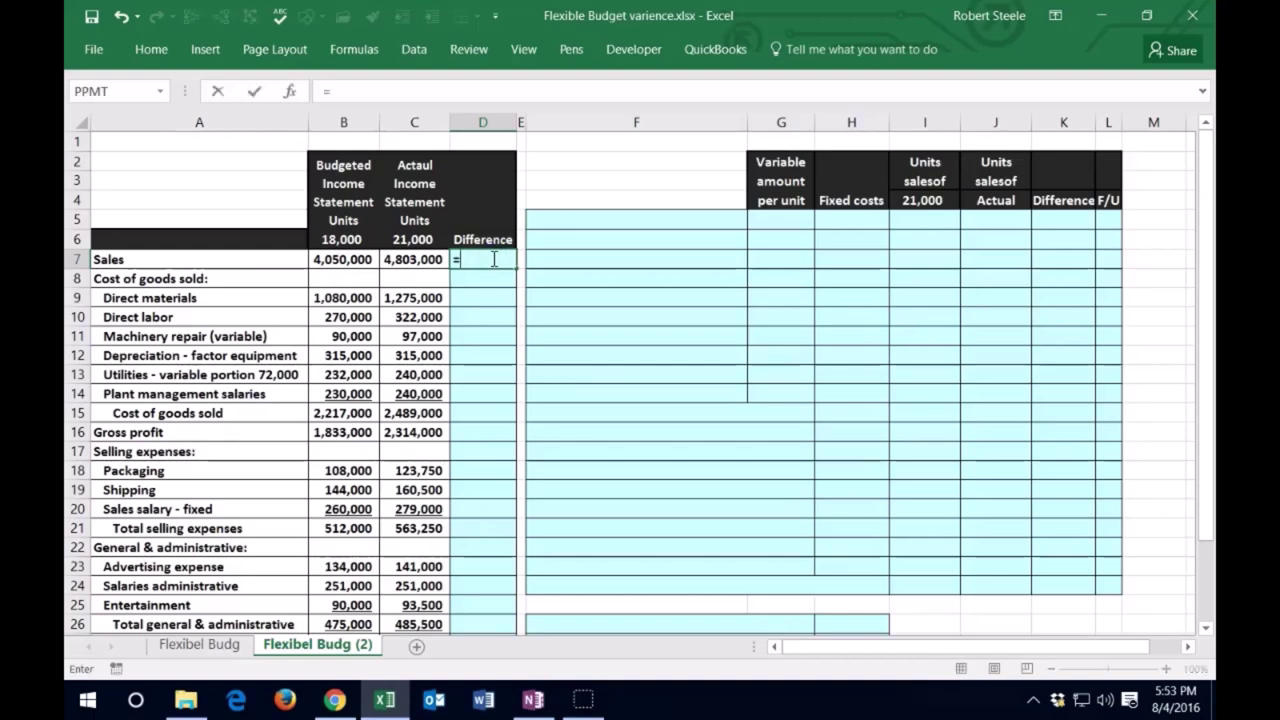
pyautogui.press('Left')
pyautogui.write('-')
pyautogui.click(348, 261)
pyautogui.press('Return')
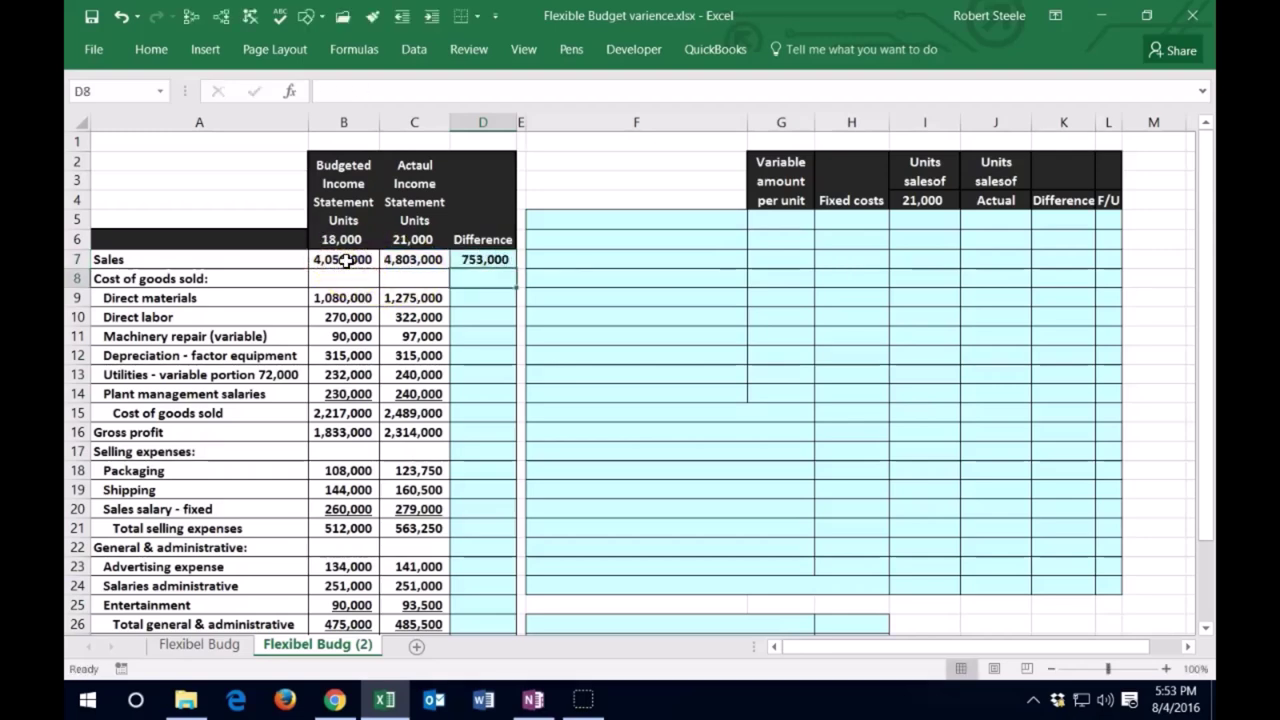
# - Calculate the Direct materials difference in D9 with =C9-B9
pyautogui.click(480, 300)
pyautogui.write('=')
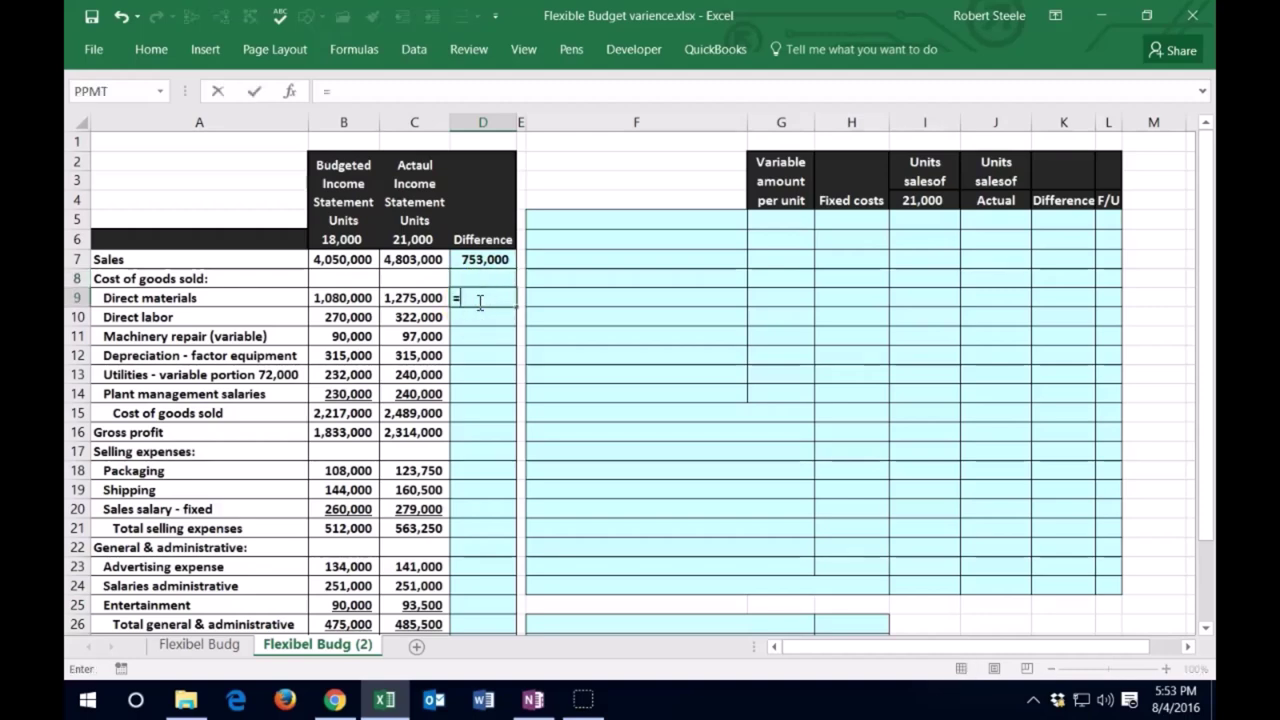
pyautogui.press('Left')
pyautogui.write('-')
pyautogui.click(352, 298)
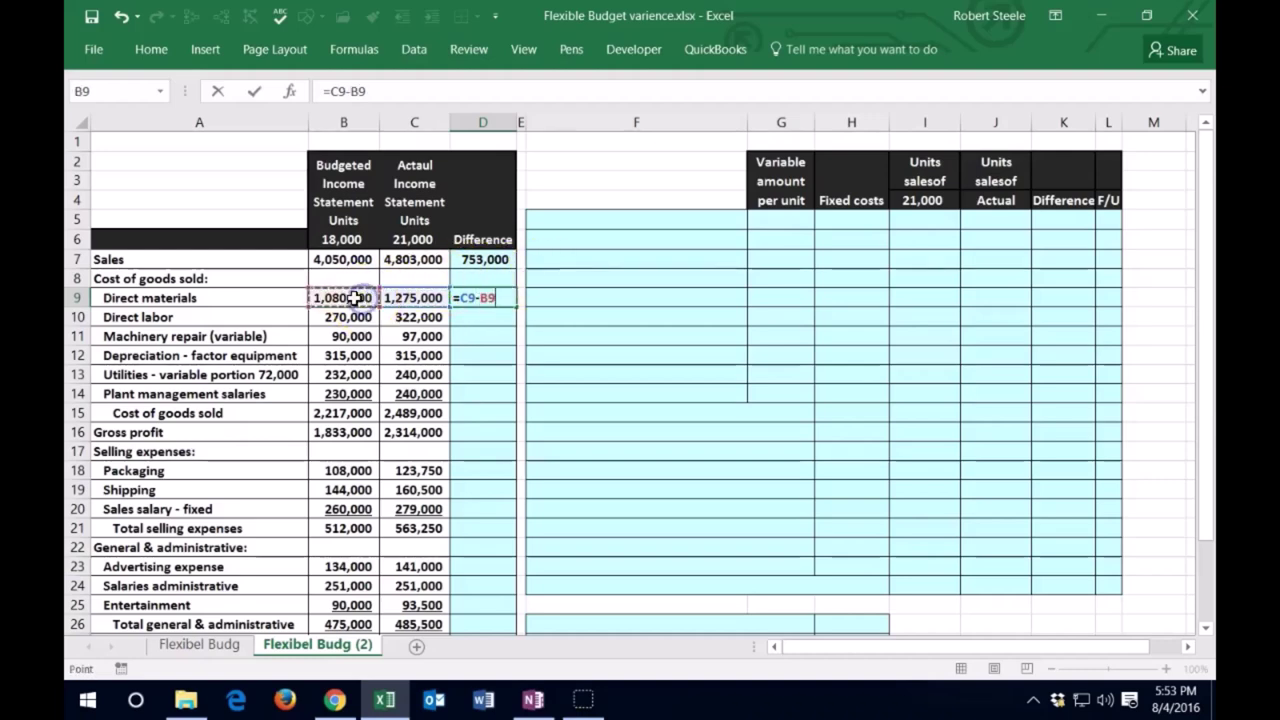
pyautogui.press('Return')
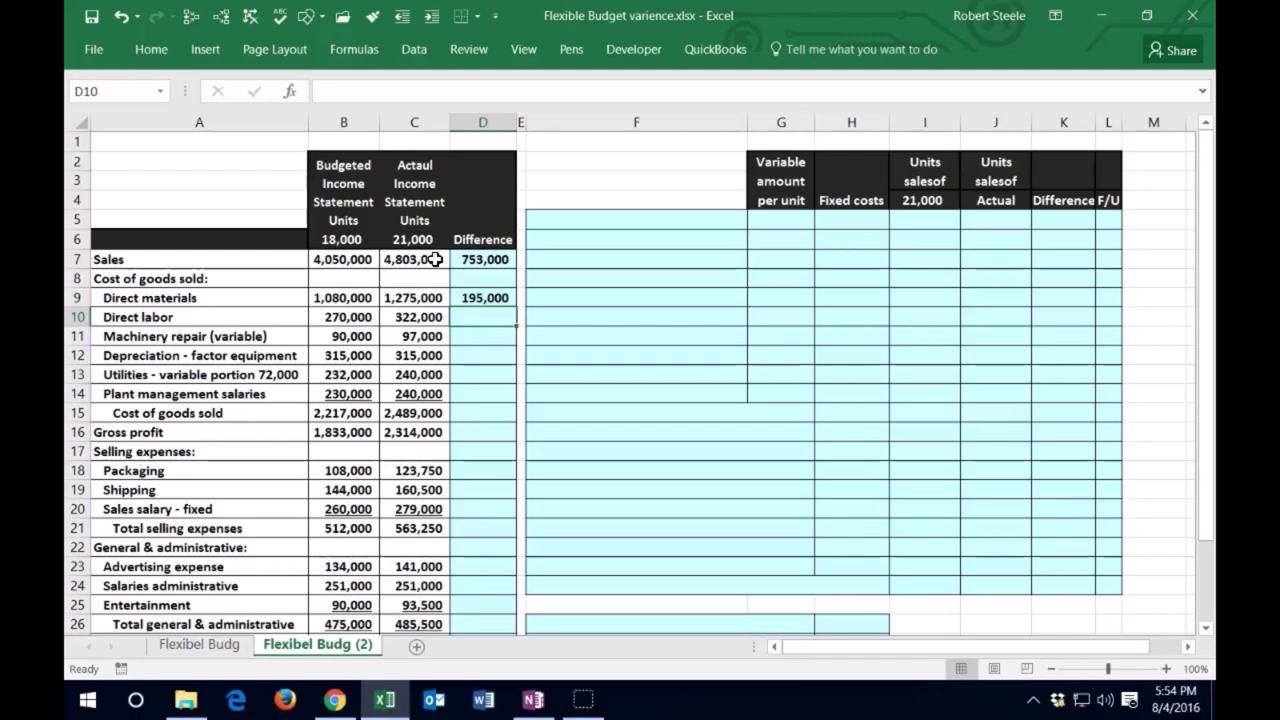
# - Calculate the Direct labor difference in D10 with =C10-B10
pyautogui.click(487, 318)
pyautogui.write('=')
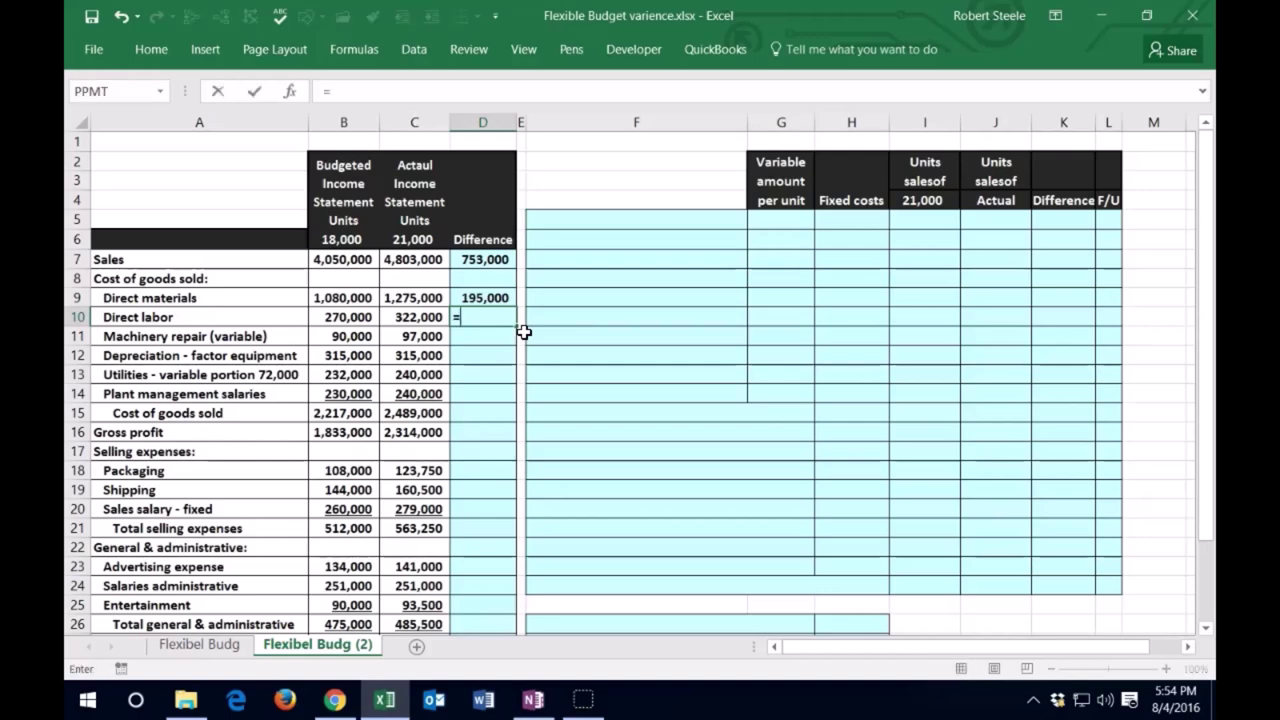
pyautogui.click(417, 317)
pyautogui.write('-')
pyautogui.click(350, 311)
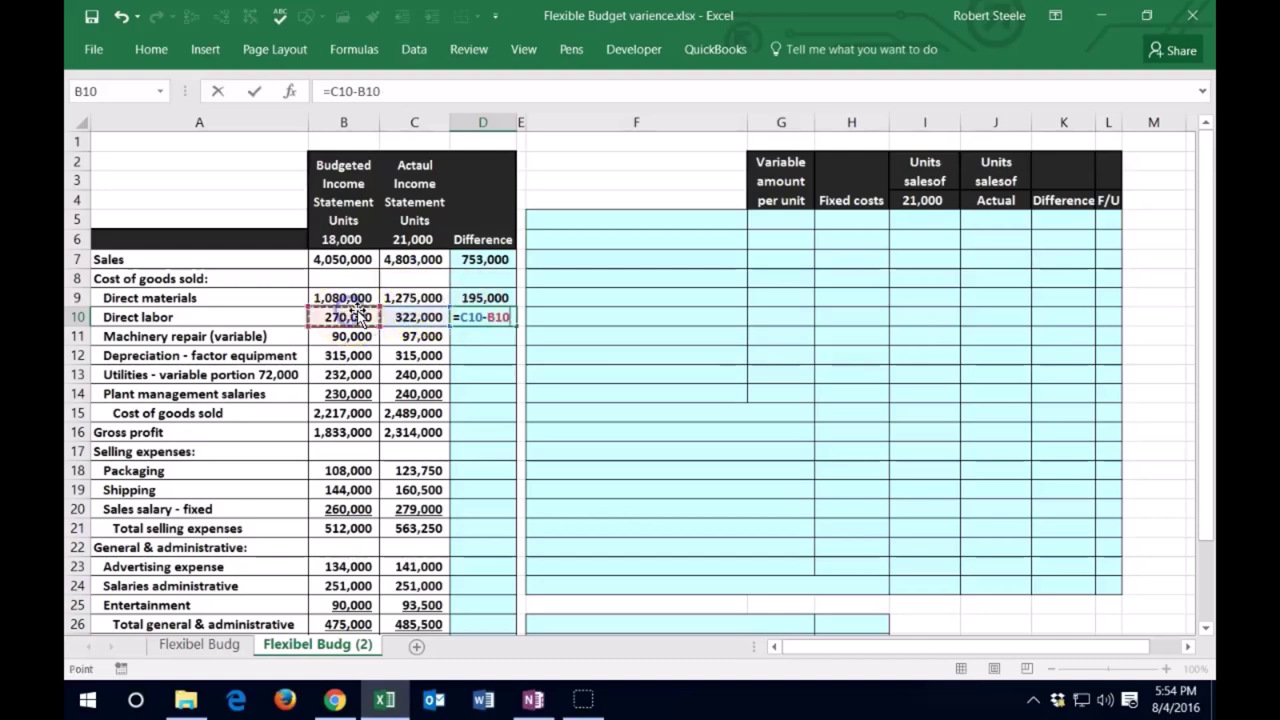
pyautogui.press('Return')
# - Calculate the Machinery repair difference in D11 as actual C11 minus budgeted B11
pyautogui.write('=')
pyautogui.press('Left')
pyautogui.write('-')
pyautogui.press('Down')
pyautogui.press('Left')
pyautogui.press('Left')
pyautogui.press('Up')
pyautogui.press('Return')
# - Calculate the factory equipment depreciation difference in D12 with =C12-B12
pyautogui.write('=')
pyautogui.press('Left')
pyautogui.write('-')
pyautogui.press('Left')
pyautogui.press('Left')
pyautogui.press('Return')
# - Calculate the Utilities difference in D13 with =C13-B13
pyautogui.write('=')
pyautogui.press('Left')
pyautogui.write('-')
pyautogui.press('Left')
pyautogui.press('Left')
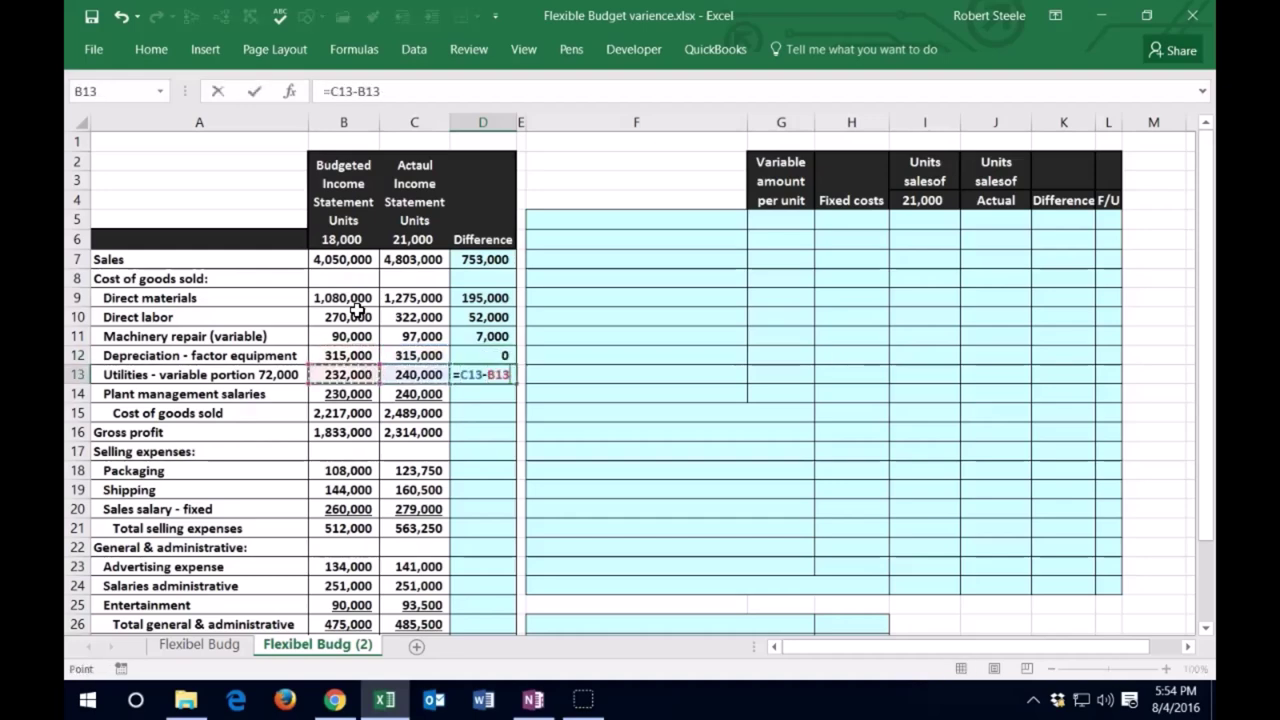
pyautogui.press('Return')
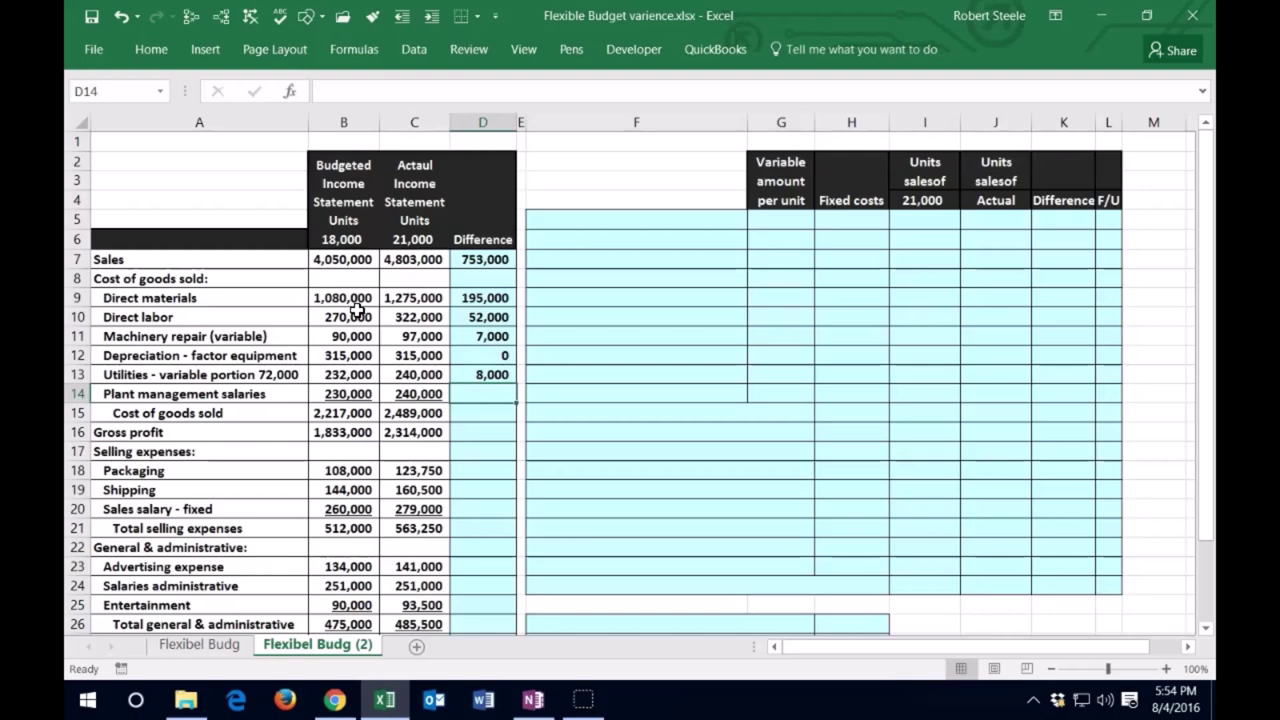
# - Calculate the Plant management salaries difference in D14 with =C14-B14
pyautogui.write('=')
pyautogui.press('Left')
pyautogui.write('-')
pyautogui.press('Left')
pyautogui.press('Left')
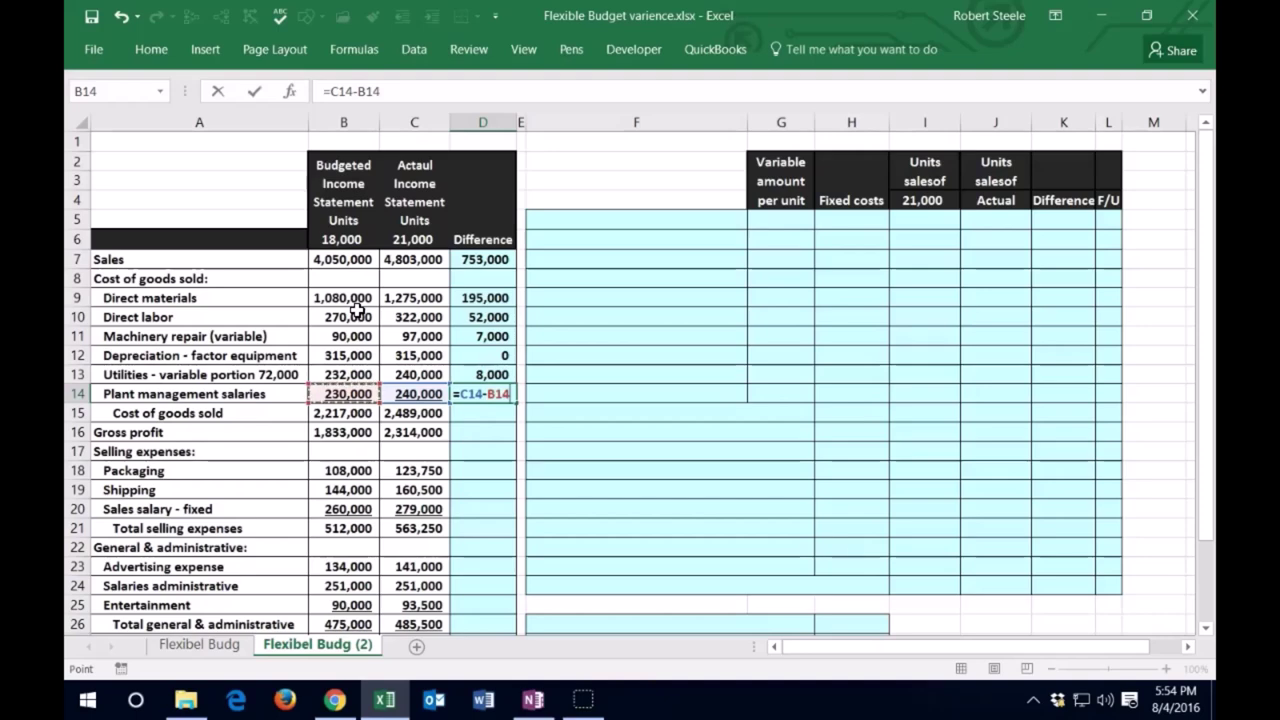
pyautogui.press('Return')
# - Review the depreciation, utilities and plant management salaries differences in D12 through D14, ending on the empty cell D15
pyautogui.press('Up')
pyautogui.press('Up')
pyautogui.press('Up')
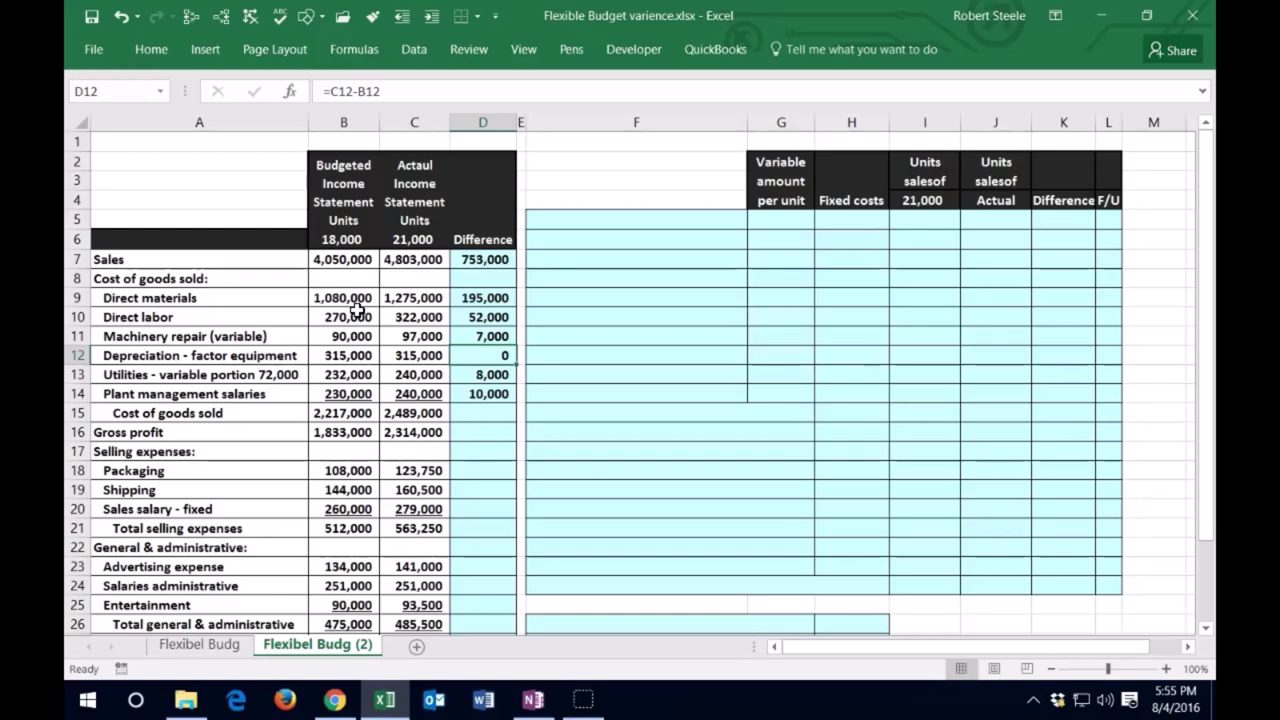
pyautogui.press('Down')
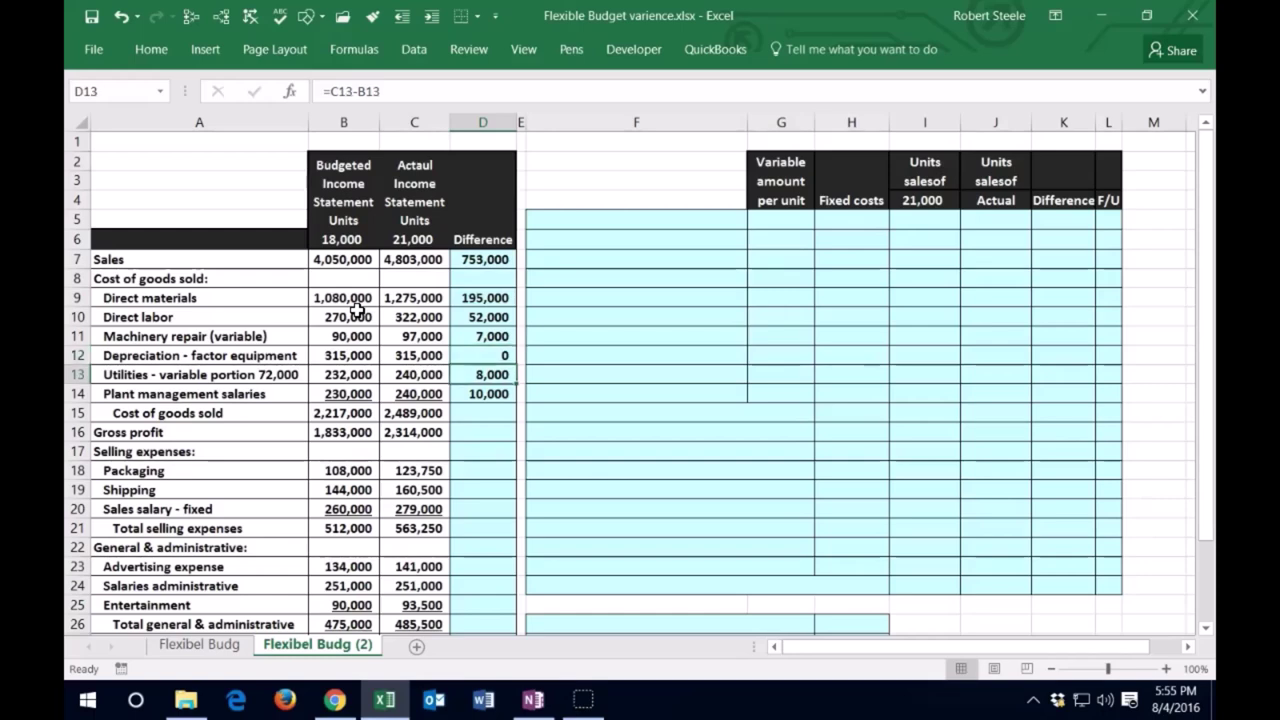
pyautogui.press('Down')
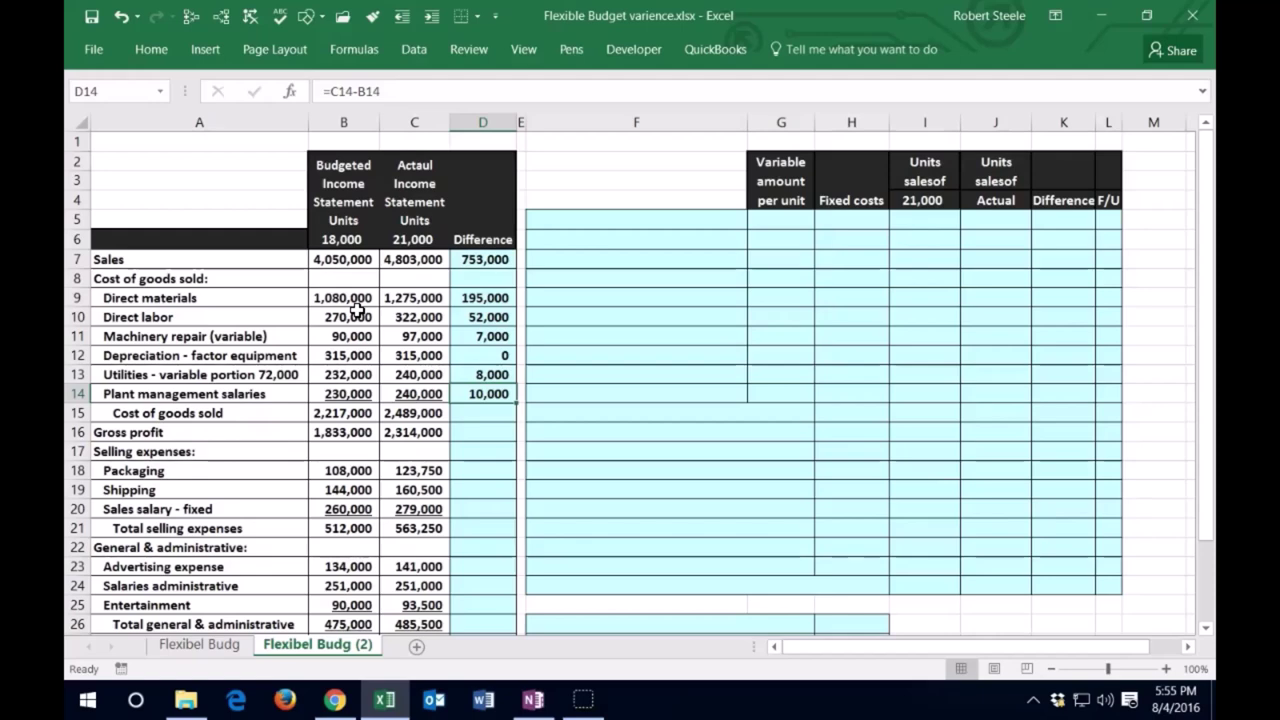
pyautogui.press('Down')
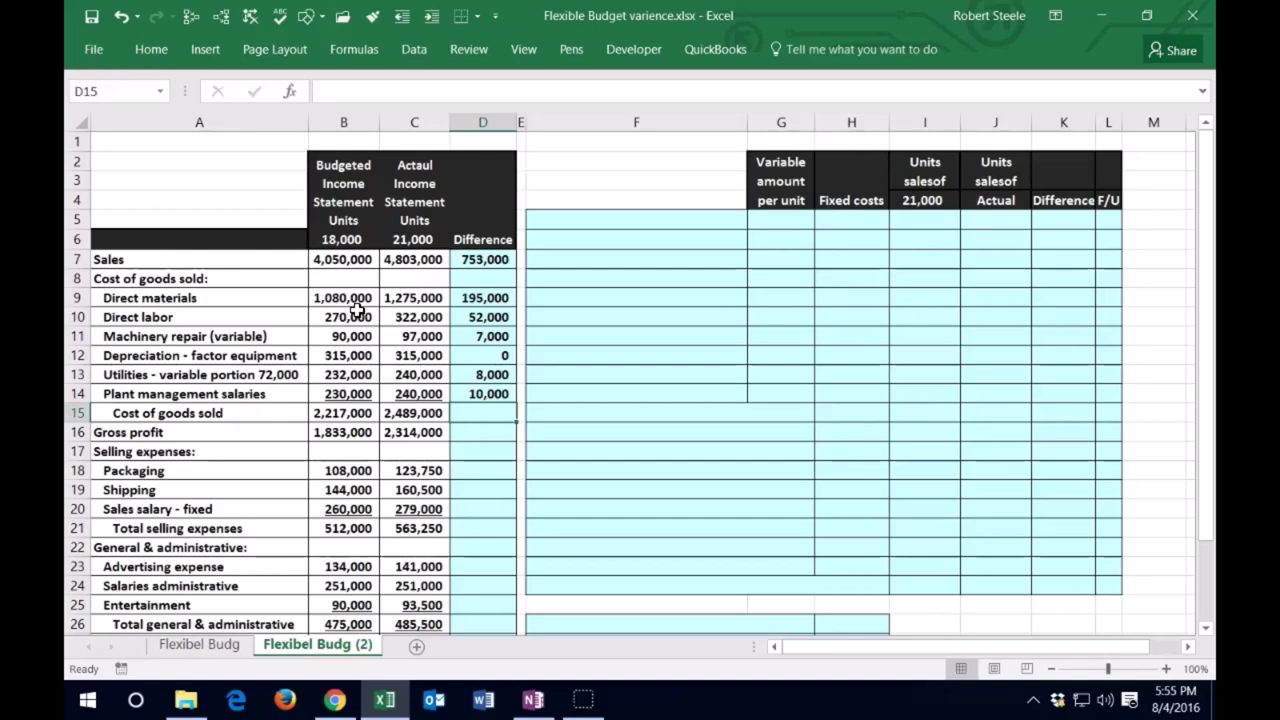
# - Calculate the total Cost of goods sold difference in D15 with =C15-B15
pyautogui.write('=')
pyautogui.press('Left')
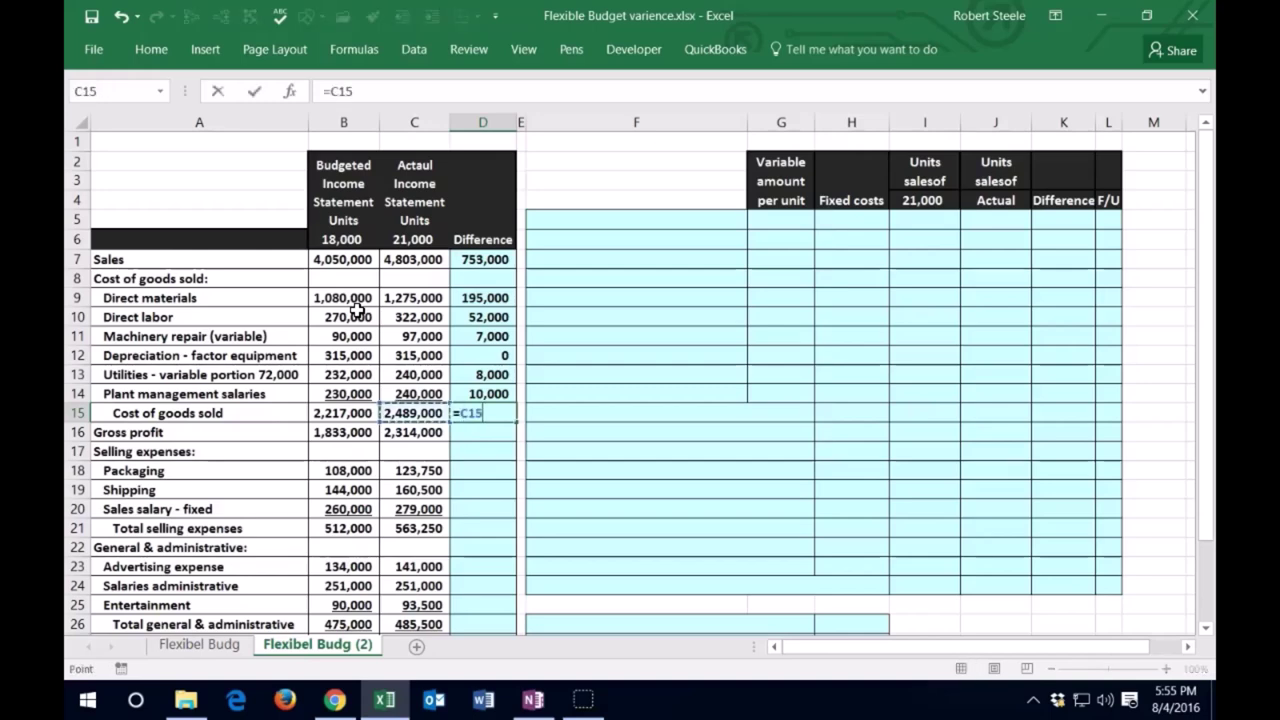
pyautogui.write('-')
pyautogui.press('Left')
pyautogui.press('Left')
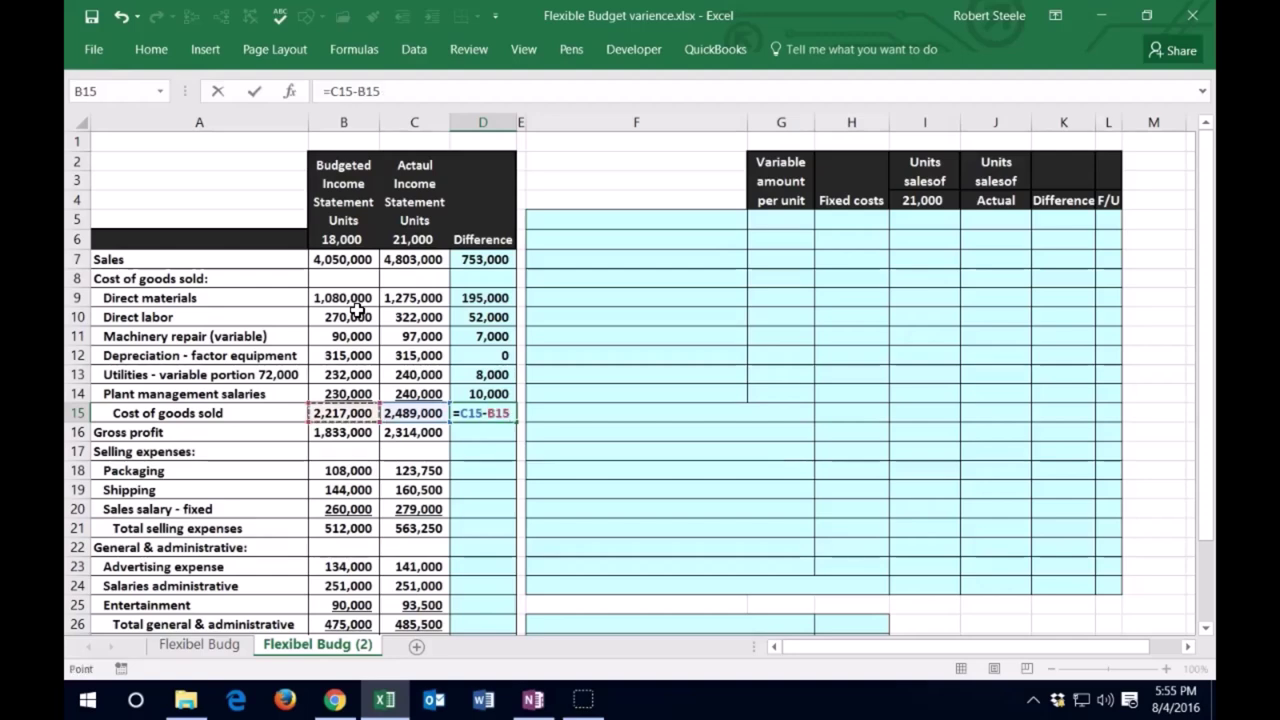
pyautogui.hotkey('ctrl', 'Return')
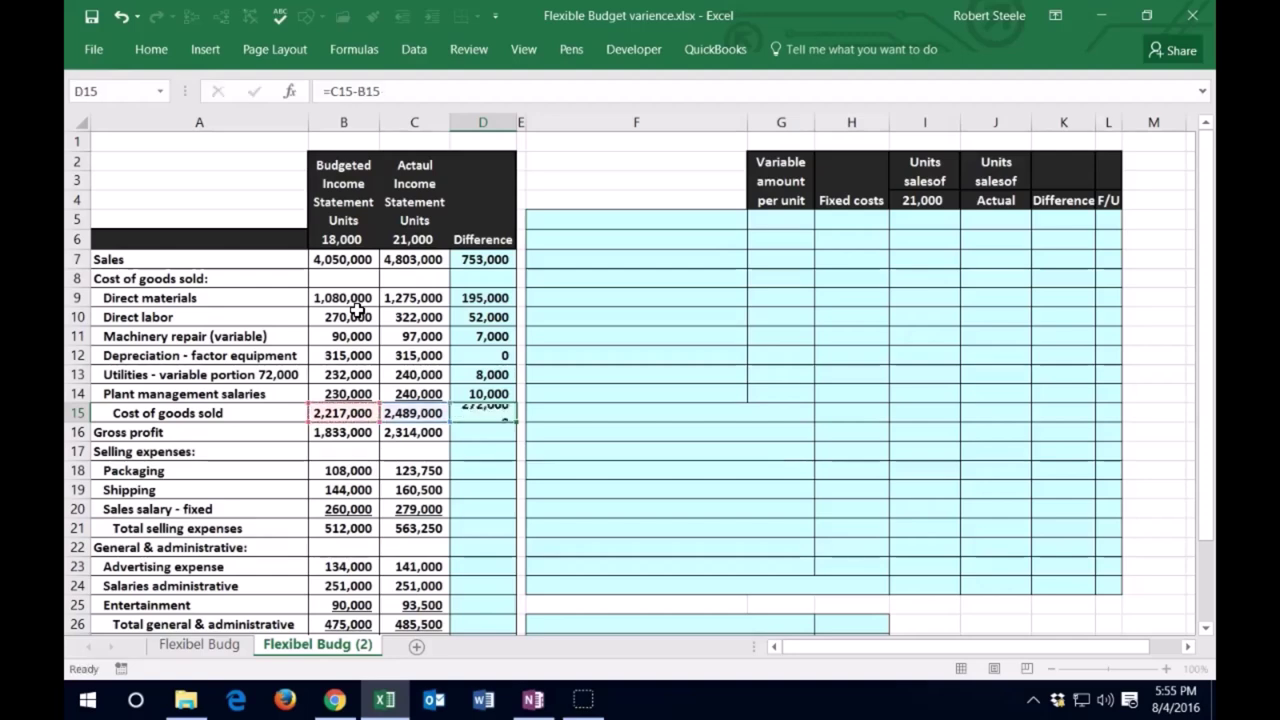
# - Calculate the Gross profit difference in D16 with =C16-B16
pyautogui.click(470, 432)
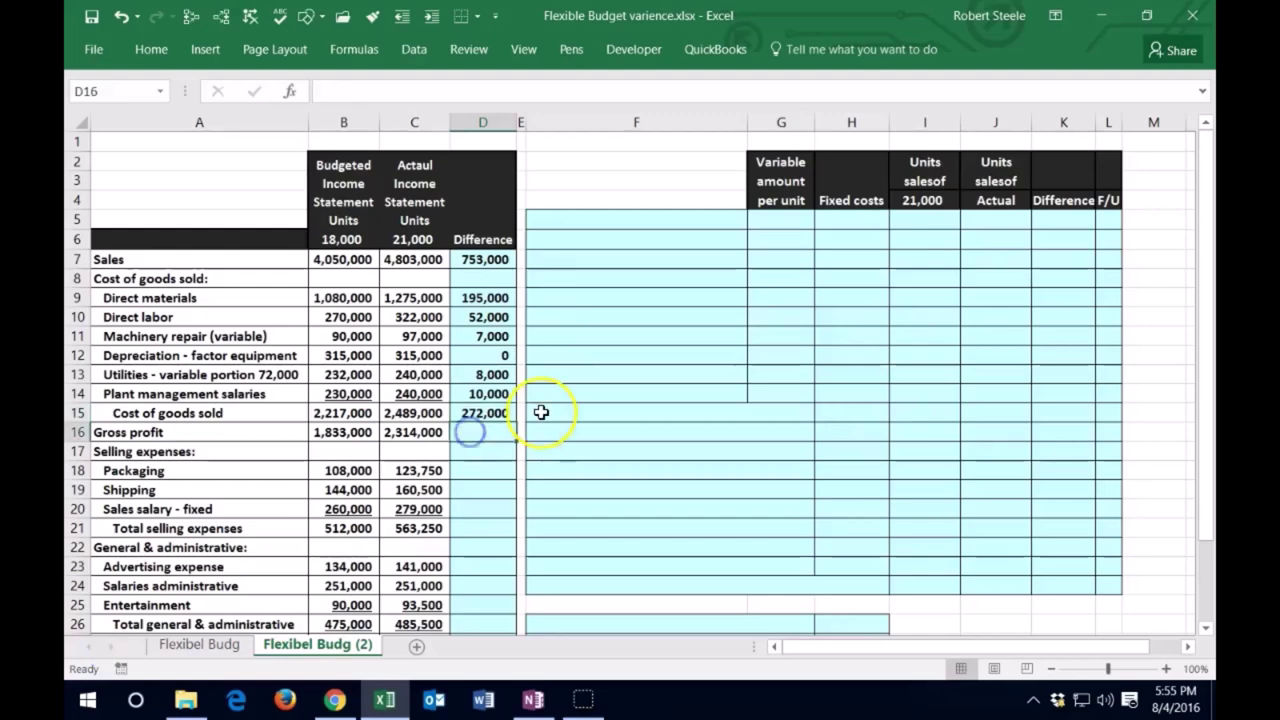
pyautogui.write('=')
pyautogui.press('Left')
pyautogui.write('-')
pyautogui.press('Left')
pyautogui.press('Left')
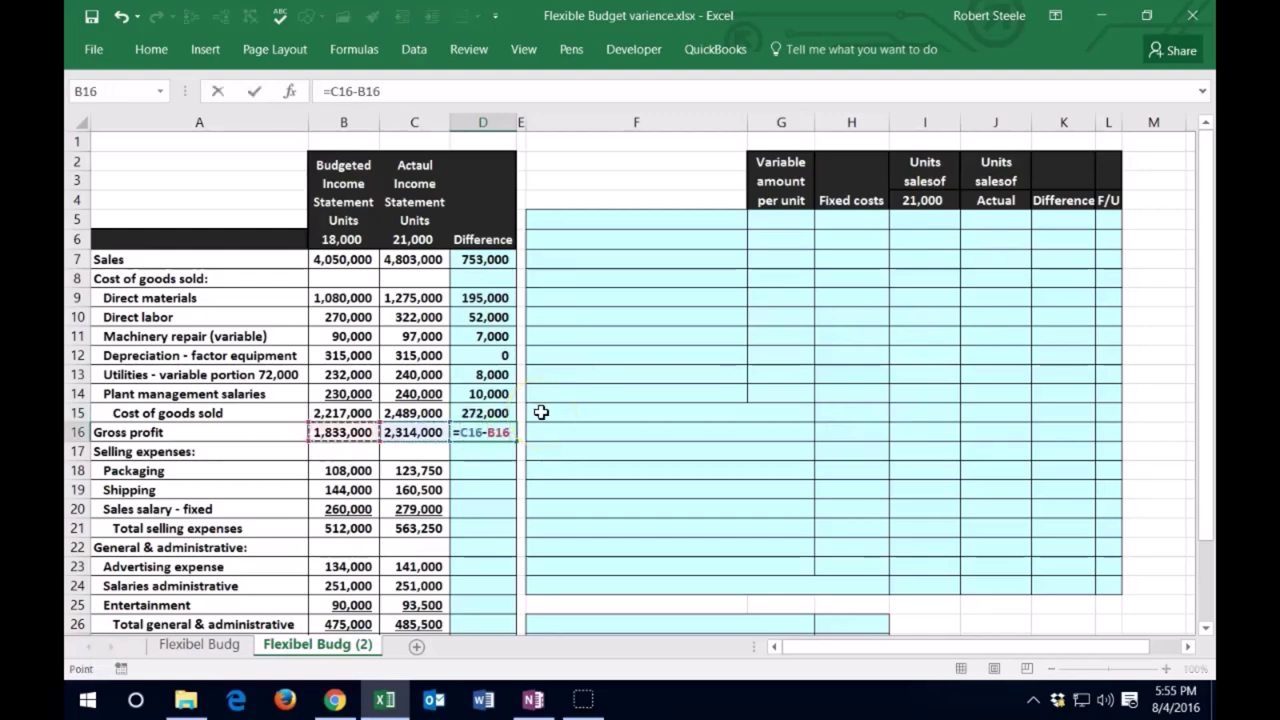
pyautogui.press('Return')
# - Calculate the Packaging difference in D18 as actual C18 minus budgeted B18
pyautogui.press('Down')
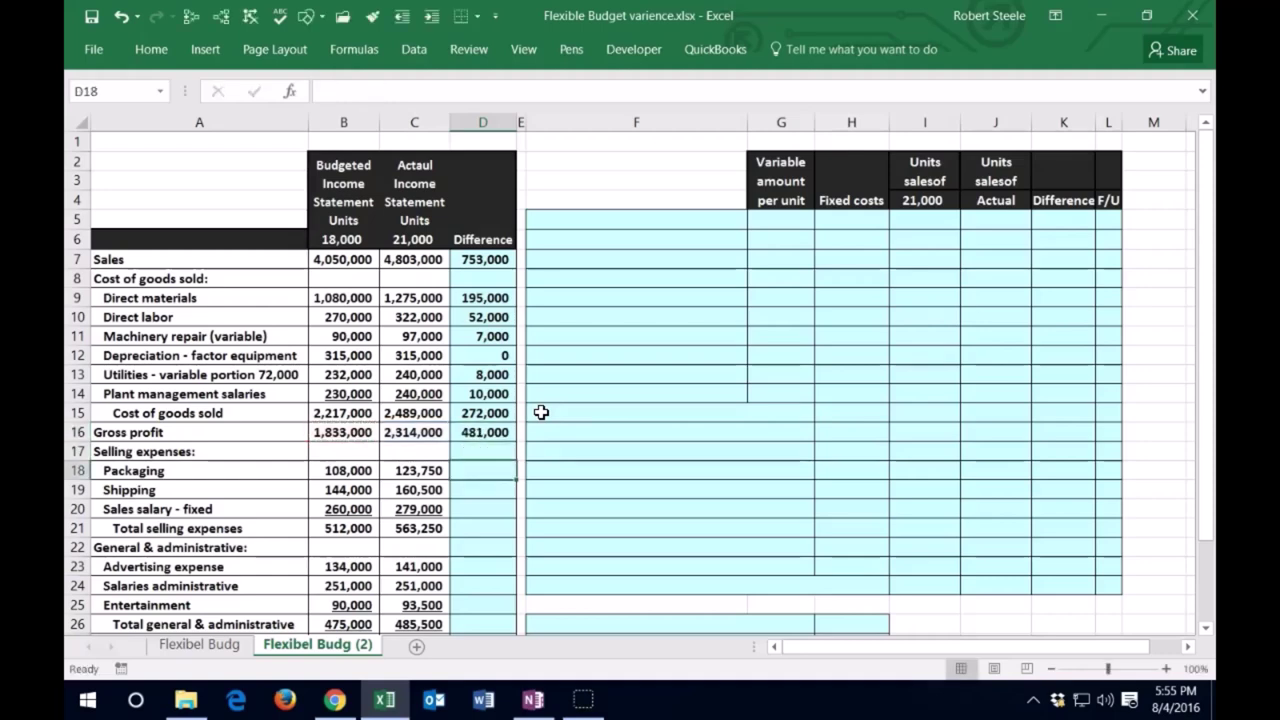
pyautogui.write('=')
pyautogui.press('Left')
pyautogui.write('-')
pyautogui.press('Left')
pyautogui.press('Left')
pyautogui.press('Return')
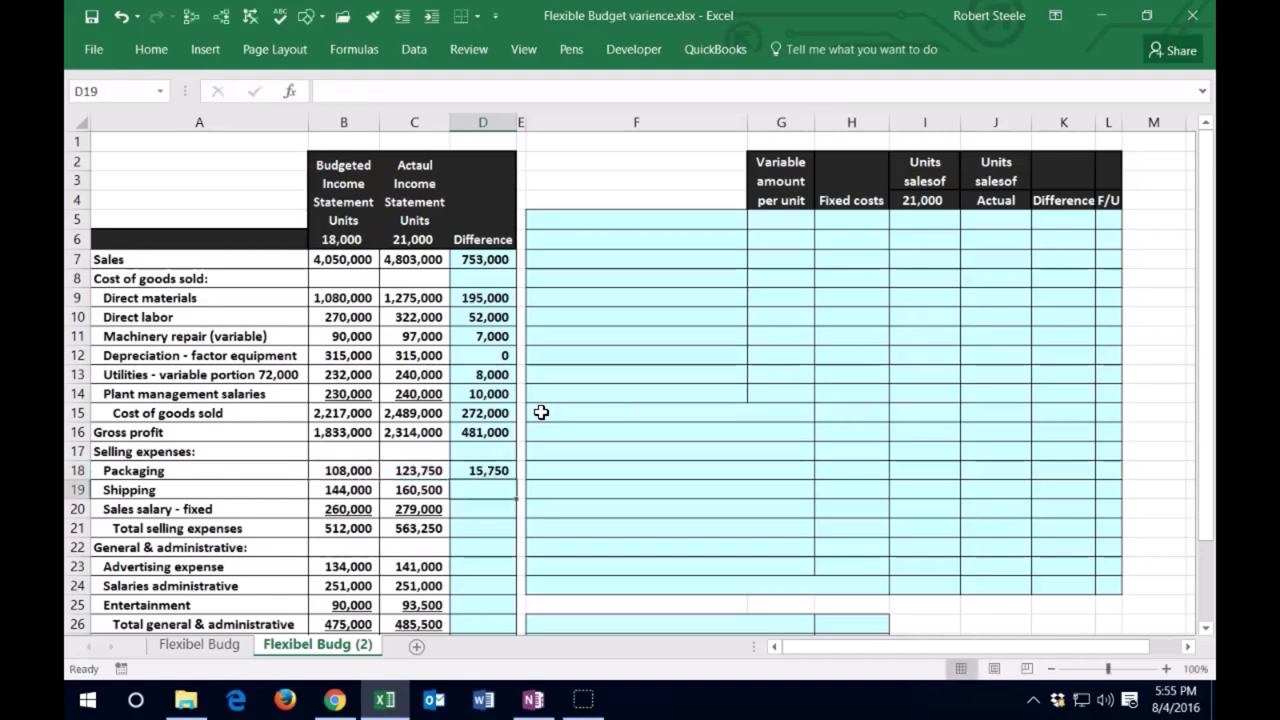
# - Calculate the Shipping difference in D19 as actual C19 minus budgeted B19
pyautogui.write('=')
pyautogui.press('Left')
pyautogui.write('-')
pyautogui.press('Left')
pyautogui.press('Left')
pyautogui.press('Return')
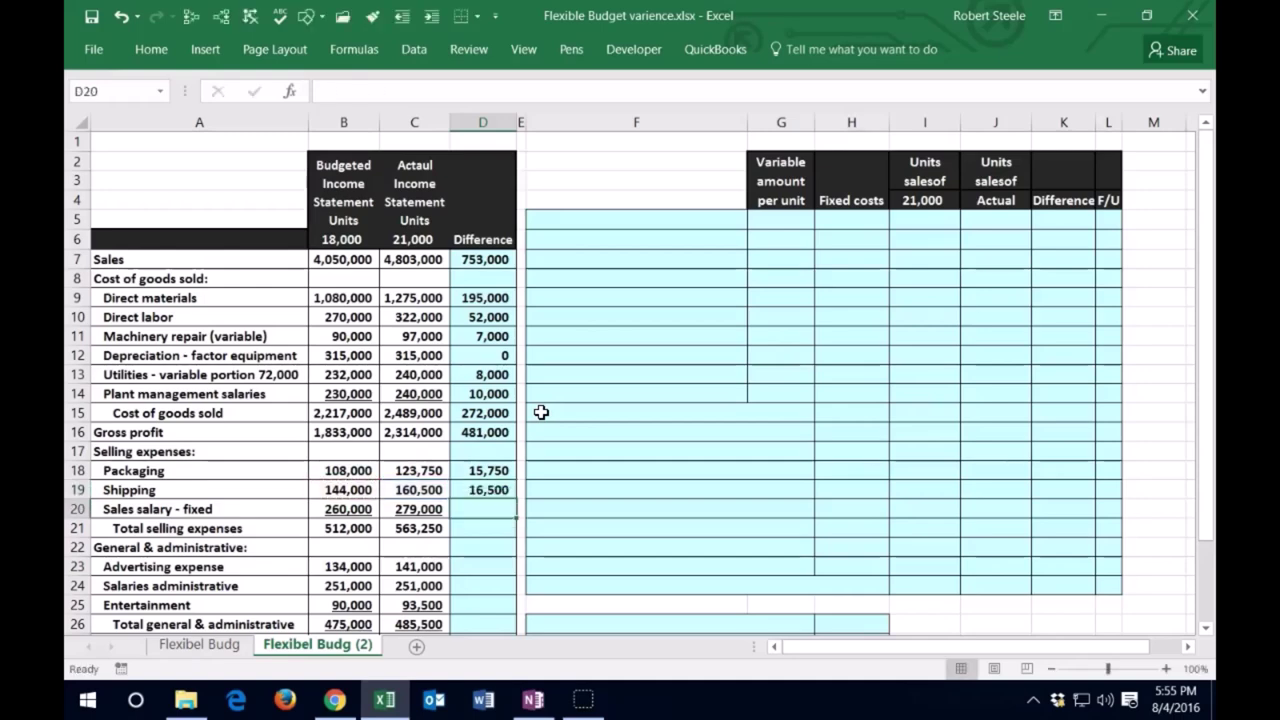
# - Calculate the fixed Sales salary difference in D20 with =C20-B20
pyautogui.write('=')
pyautogui.press('Left')
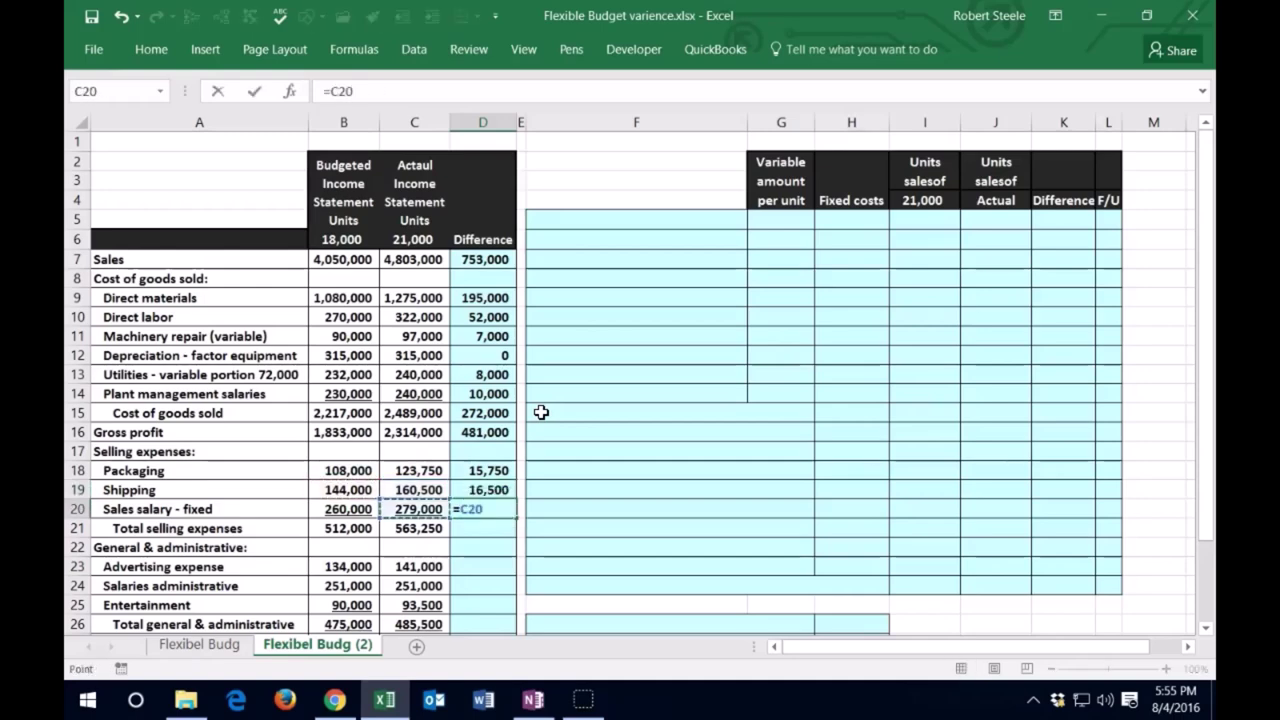
pyautogui.write('-')
pyautogui.press('Left')
pyautogui.press('Left')
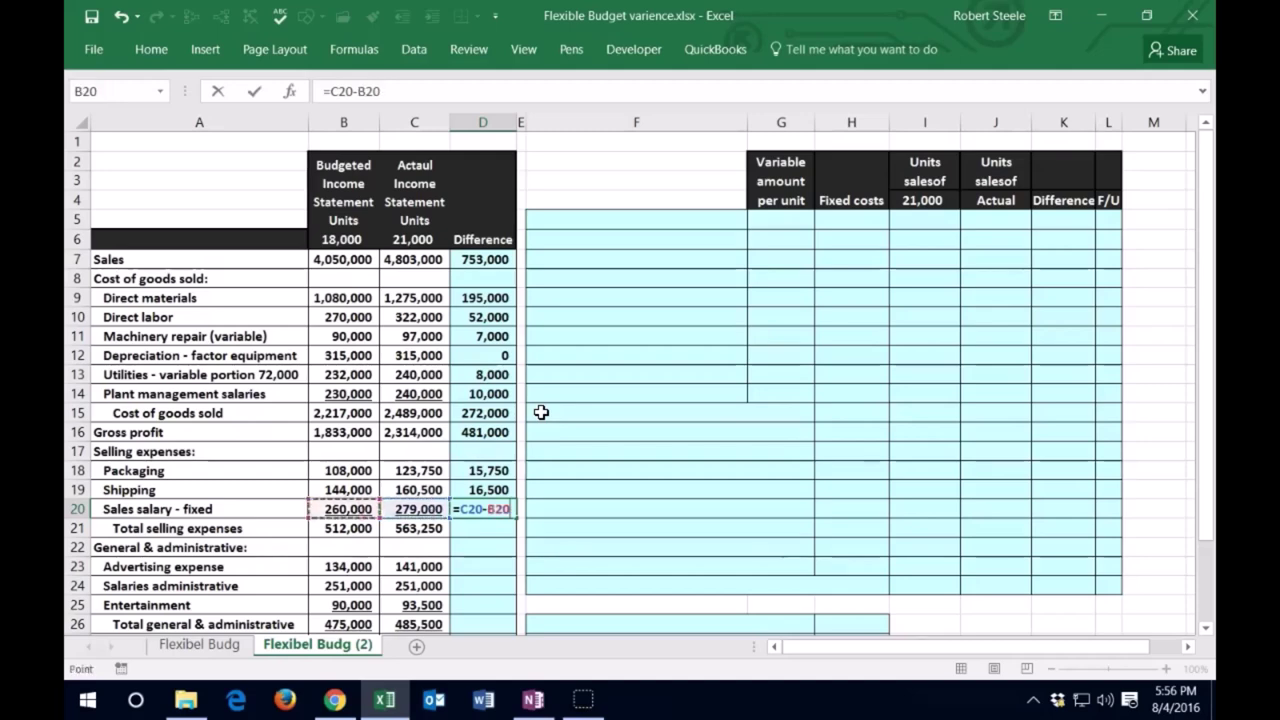
pyautogui.press('Return')
# - Calculate the Total selling expenses difference in D21 as actual C21 minus budgeted B21
pyautogui.scroll(-1, 580, 397)
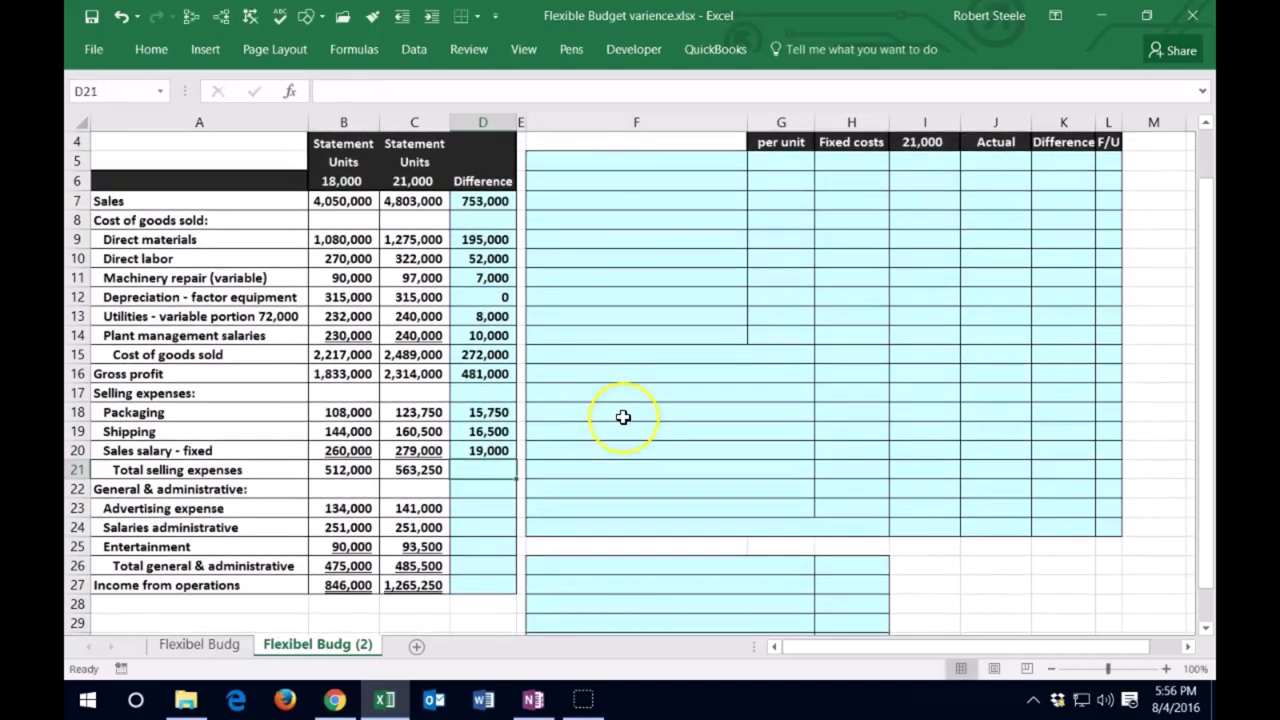
pyautogui.write('=')
pyautogui.press('Left')
pyautogui.write('-')
pyautogui.press('Left')
pyautogui.press('Left')
pyautogui.press('Return')
# - Calculate the Advertising expense difference in D23 as actual C23 minus budgeted B23
pyautogui.press('Down')
pyautogui.write('=')
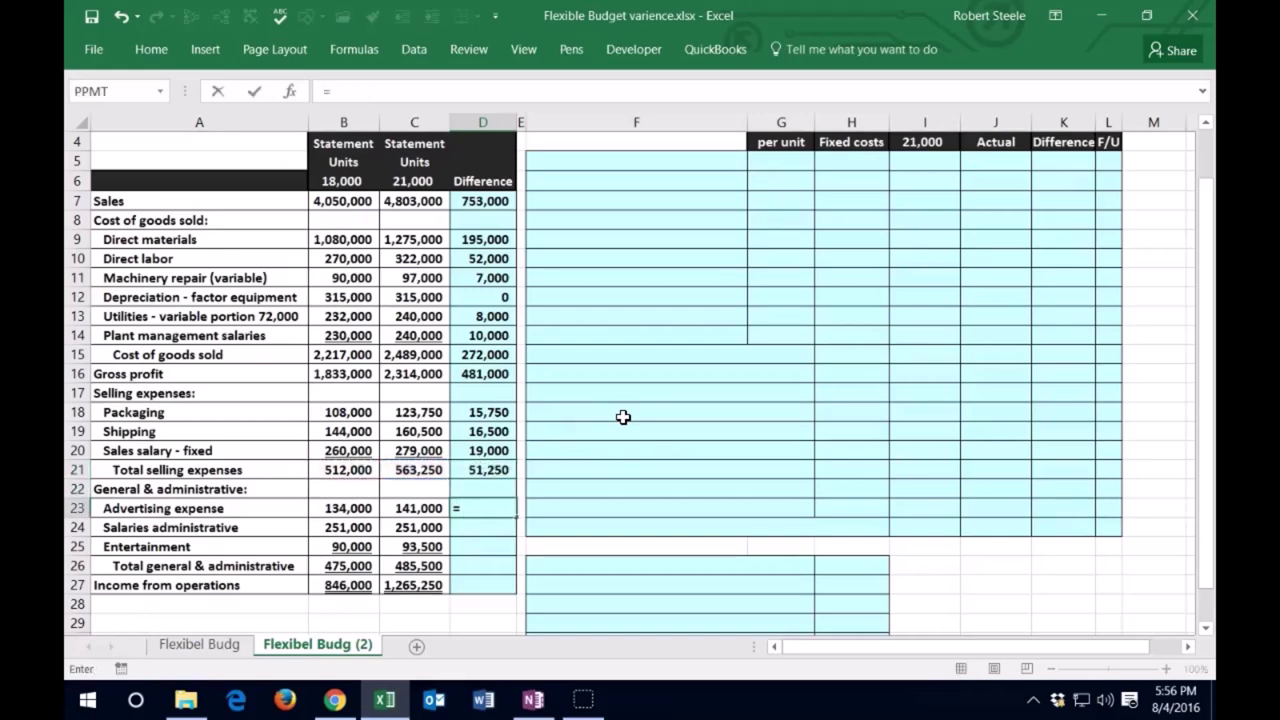
pyautogui.press('Left')
pyautogui.write('-')
pyautogui.press('Left')
pyautogui.press('Left')
pyautogui.press('Return')
# - Calculate the Salaries administrative difference in D24 as actual C24 minus budgeted B24
pyautogui.write('=')
pyautogui.press('Left')
pyautogui.write('-')
pyautogui.press('Left')
pyautogui.press('Left')
pyautogui.press('Return')
# - Calculate the Entertainment difference in D25 as actual C25 minus budgeted B25
pyautogui.write('=')
pyautogui.press('Left')
pyautogui.write('-')
pyautogui.press('Left')
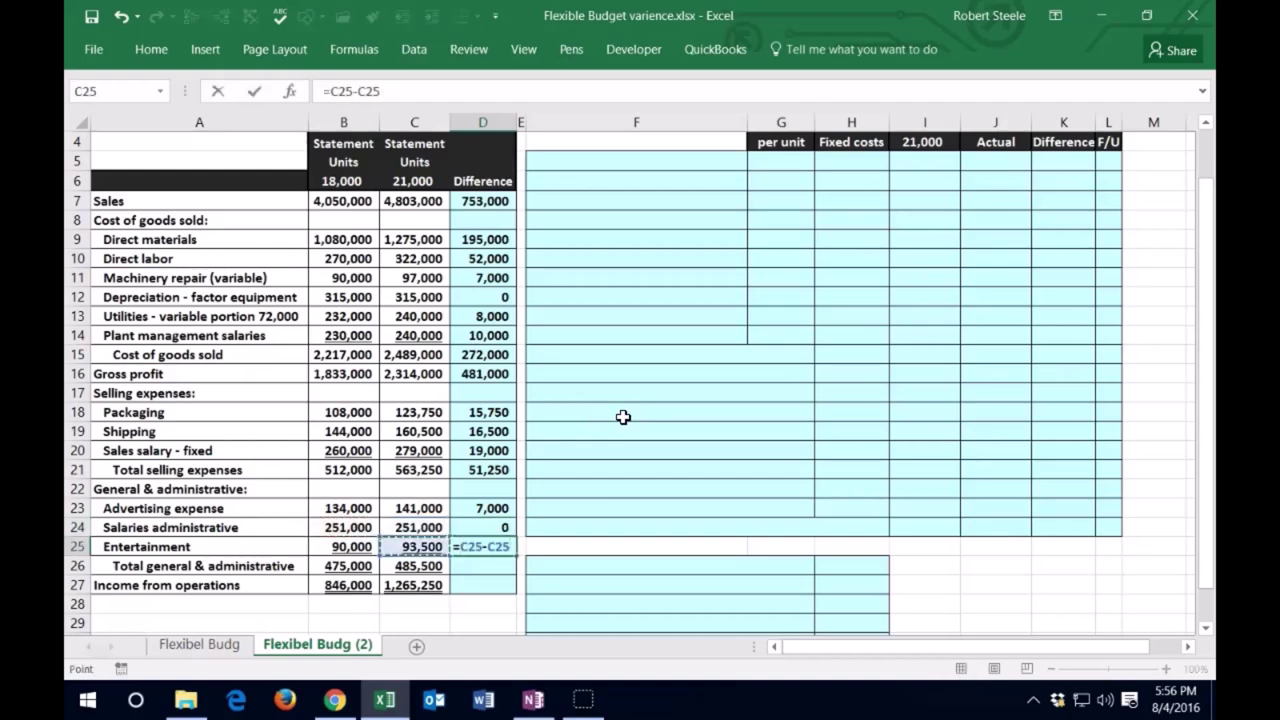
pyautogui.press('Left')
pyautogui.press('Return')
# - Calculate the Total general & administrative difference in D26 as actual C26 minus budgeted B26
pyautogui.write('+')
pyautogui.press('Left')
pyautogui.write('-')
pyautogui.press('Left')
pyautogui.press('Left')
pyautogui.press('Return')
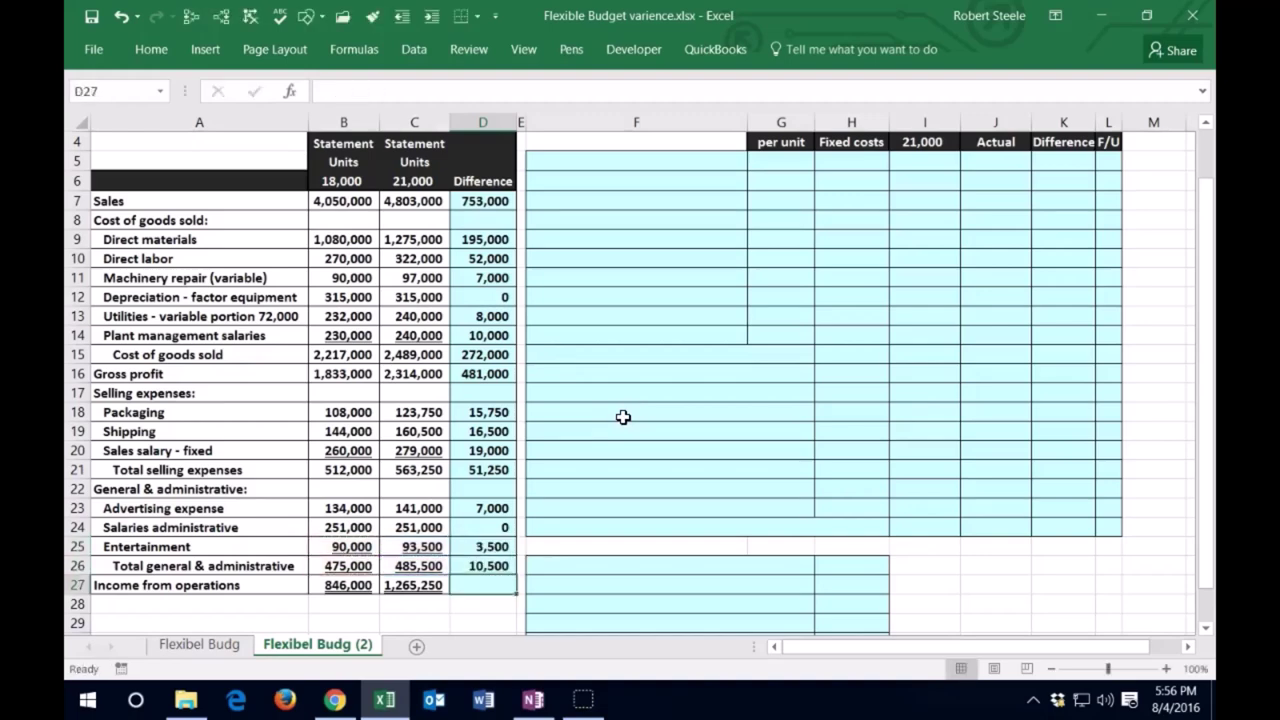
# - Calculate the Income from operations difference in D27 as actual C27 minus budgeted B27
pyautogui.write('+')
pyautogui.press('Left')
pyautogui.write('-')
pyautogui.press('Left')
pyautogui.press('Left')
pyautogui.press('Return')
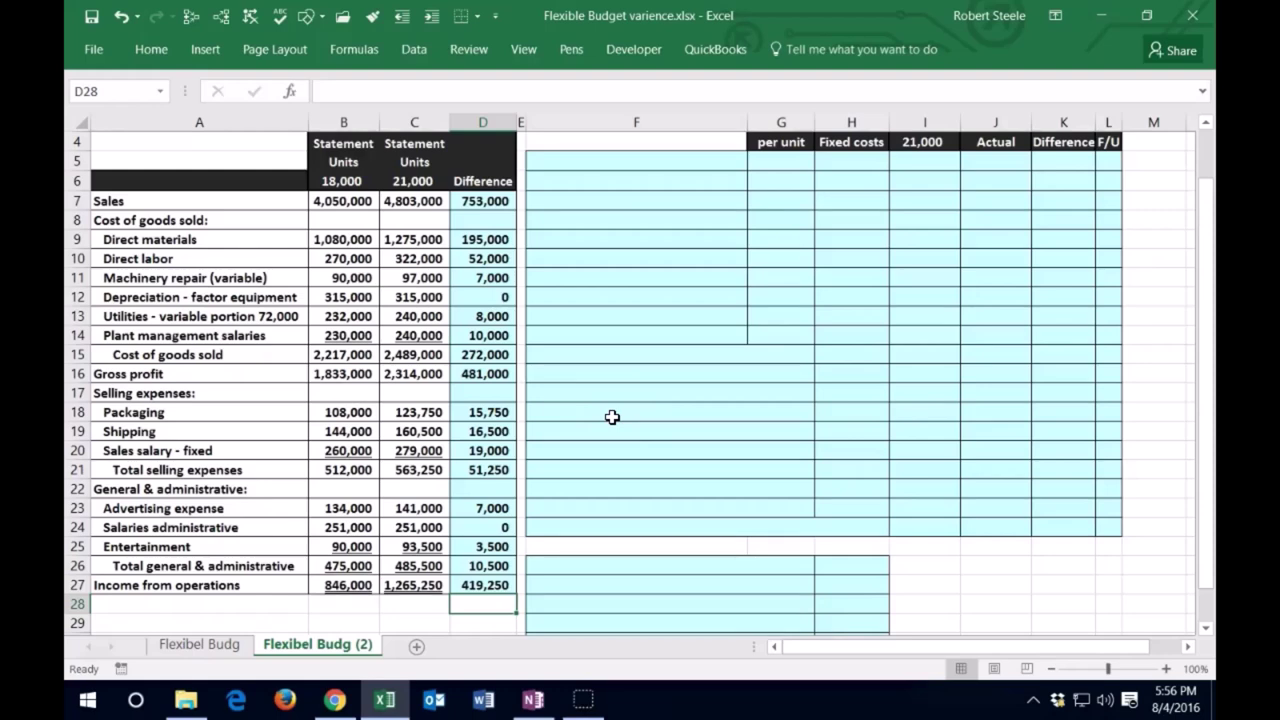
# - Examine the cost of goods sold differences from D9 down with their labels, and the actual units sold in C6
pyautogui.scroll(1, 598, 459)
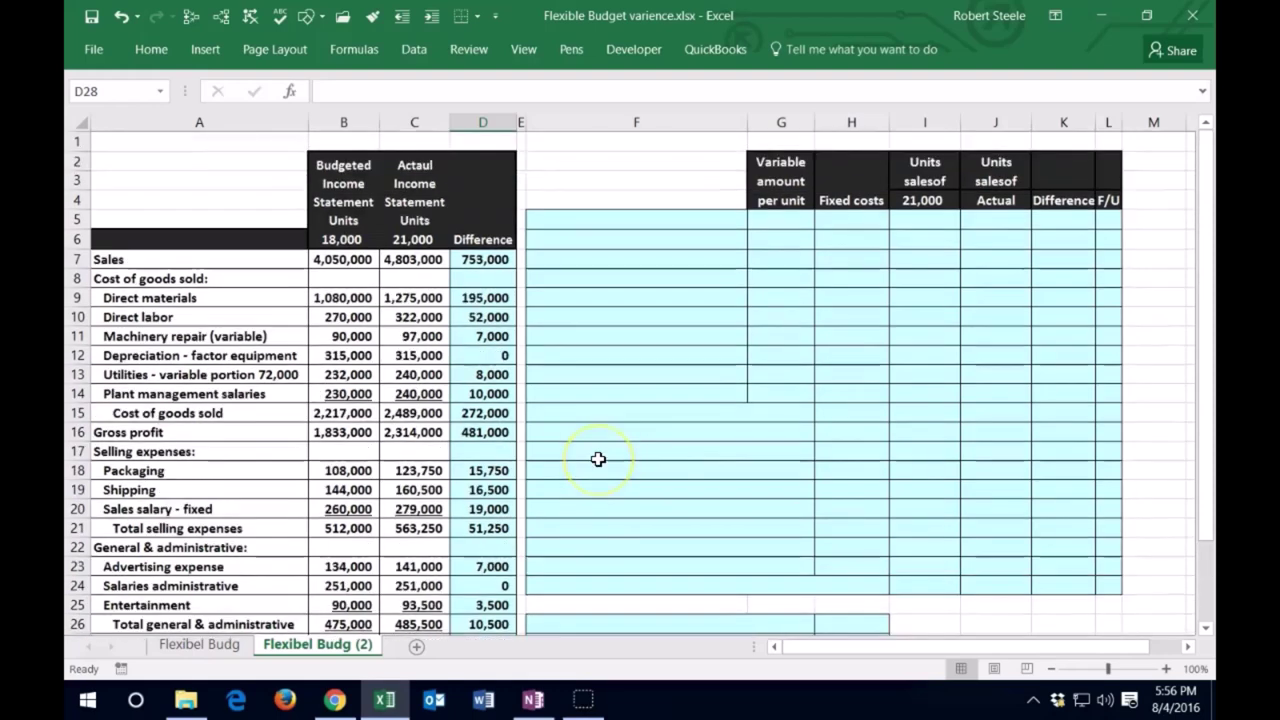
pyautogui.moveTo(486, 297); pyautogui.dragTo(491, 381)
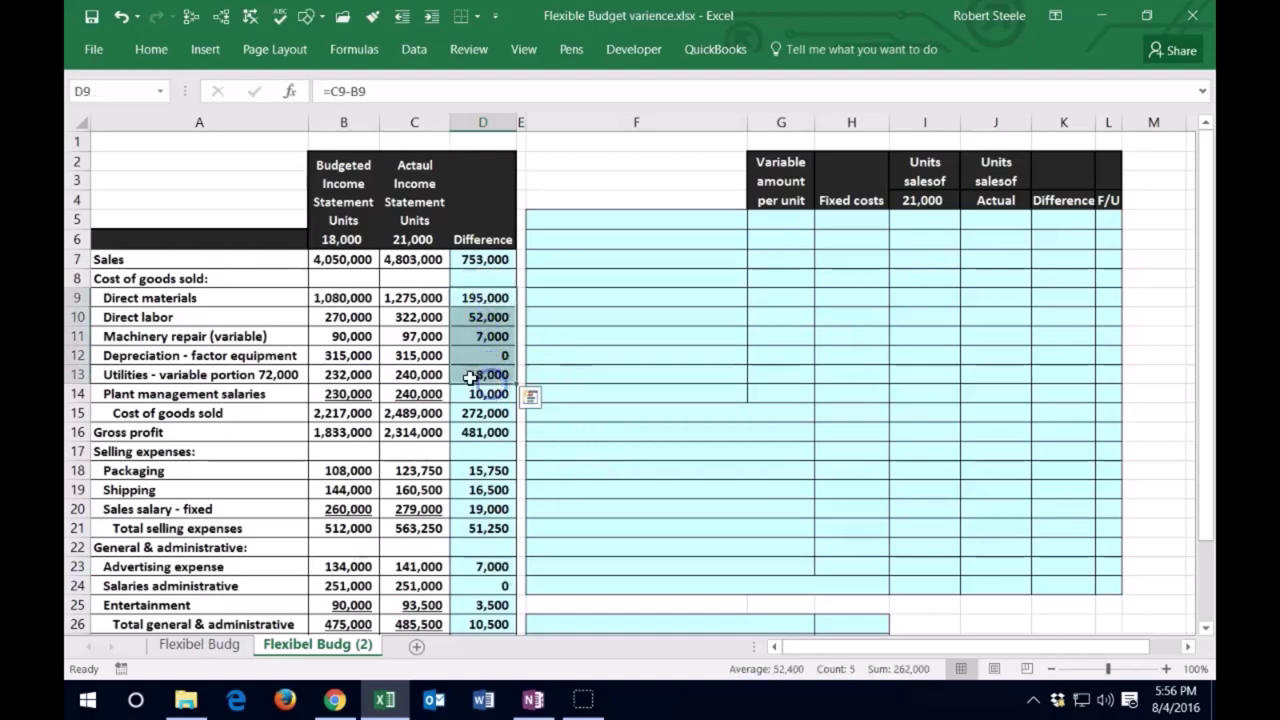
pyautogui.moveTo(250, 297); pyautogui.dragTo(249, 353)
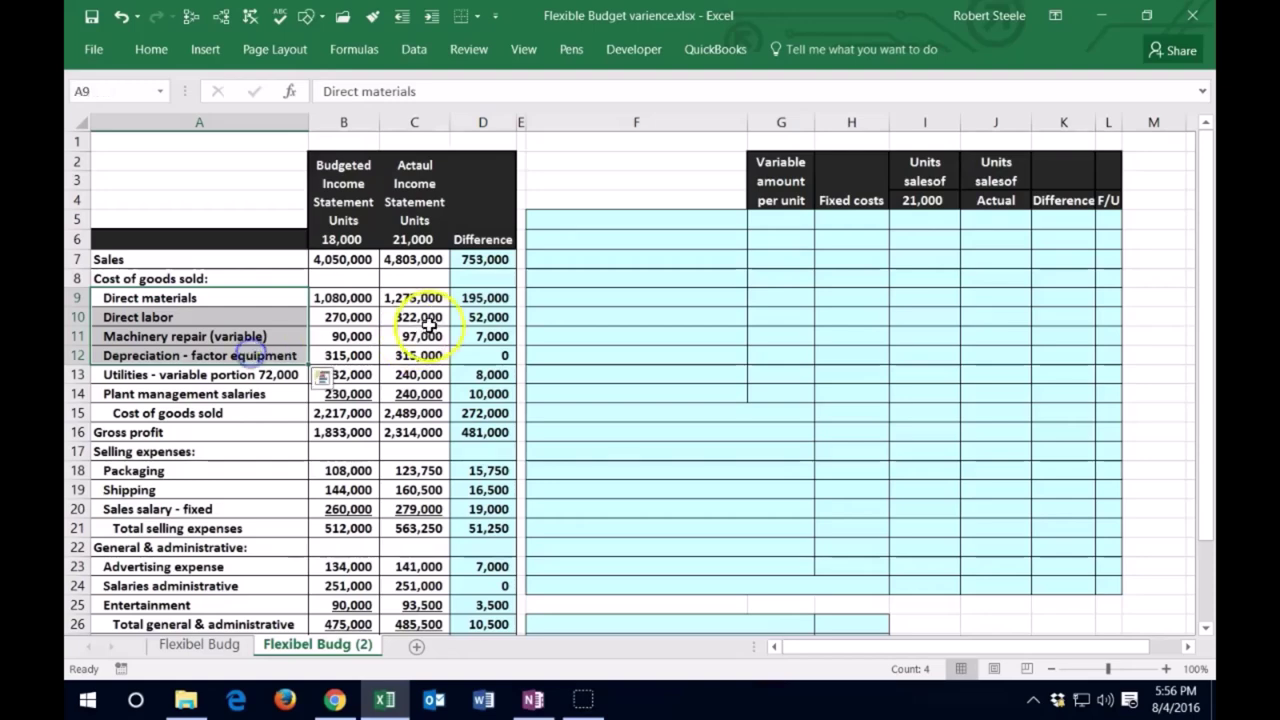
pyautogui.moveTo(466, 295); pyautogui.dragTo(468, 336)
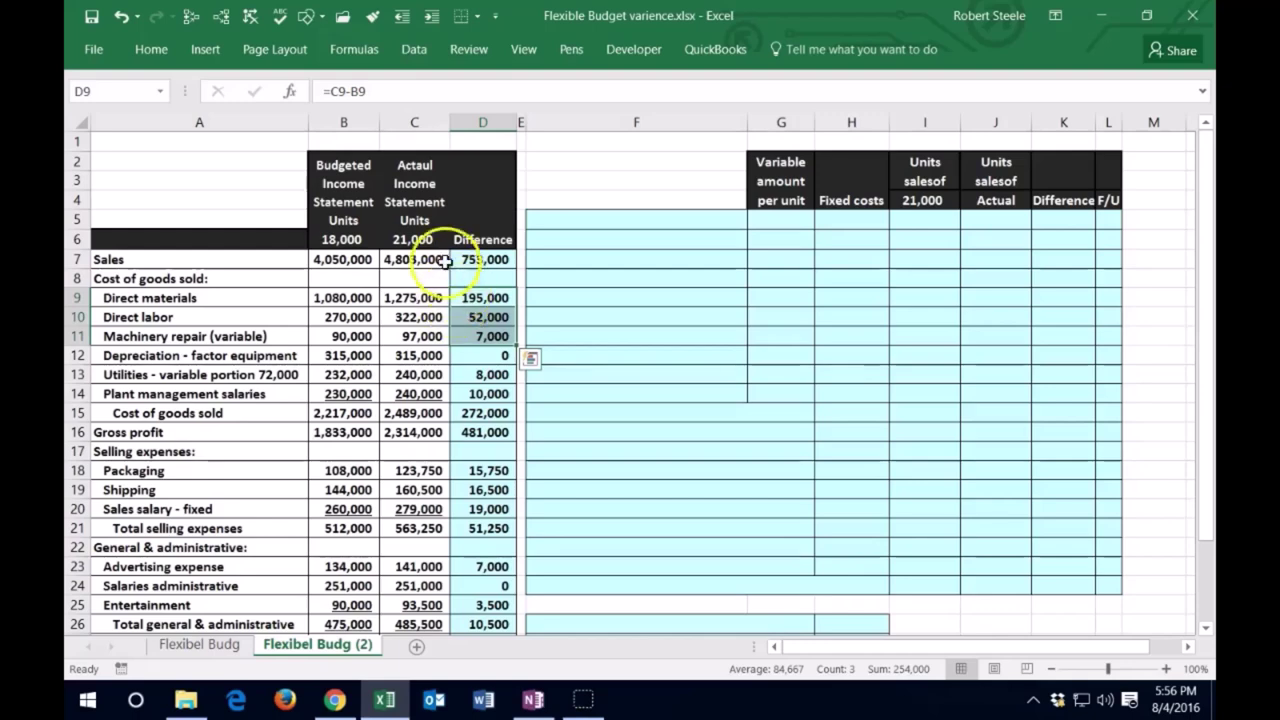
pyautogui.click(413, 239)
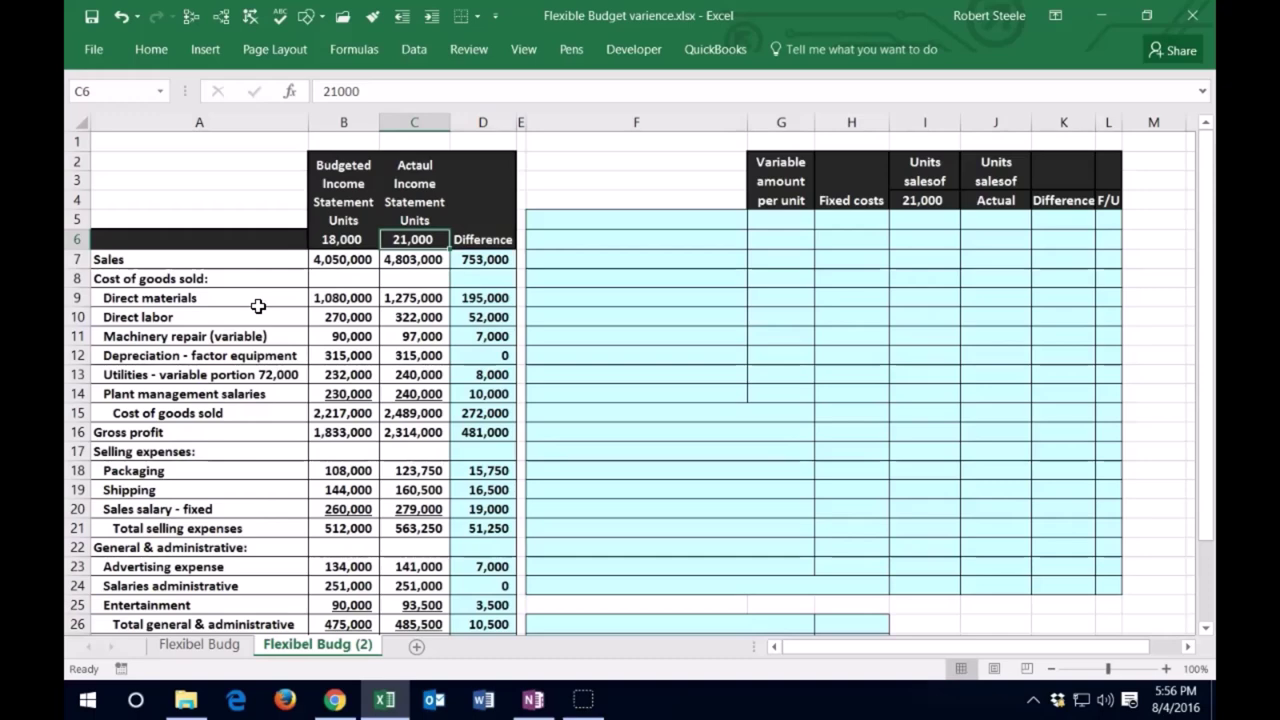
# - Label F5 as Sales and begin a formula for its variable amount per unit in G5
pyautogui.click(569, 217)
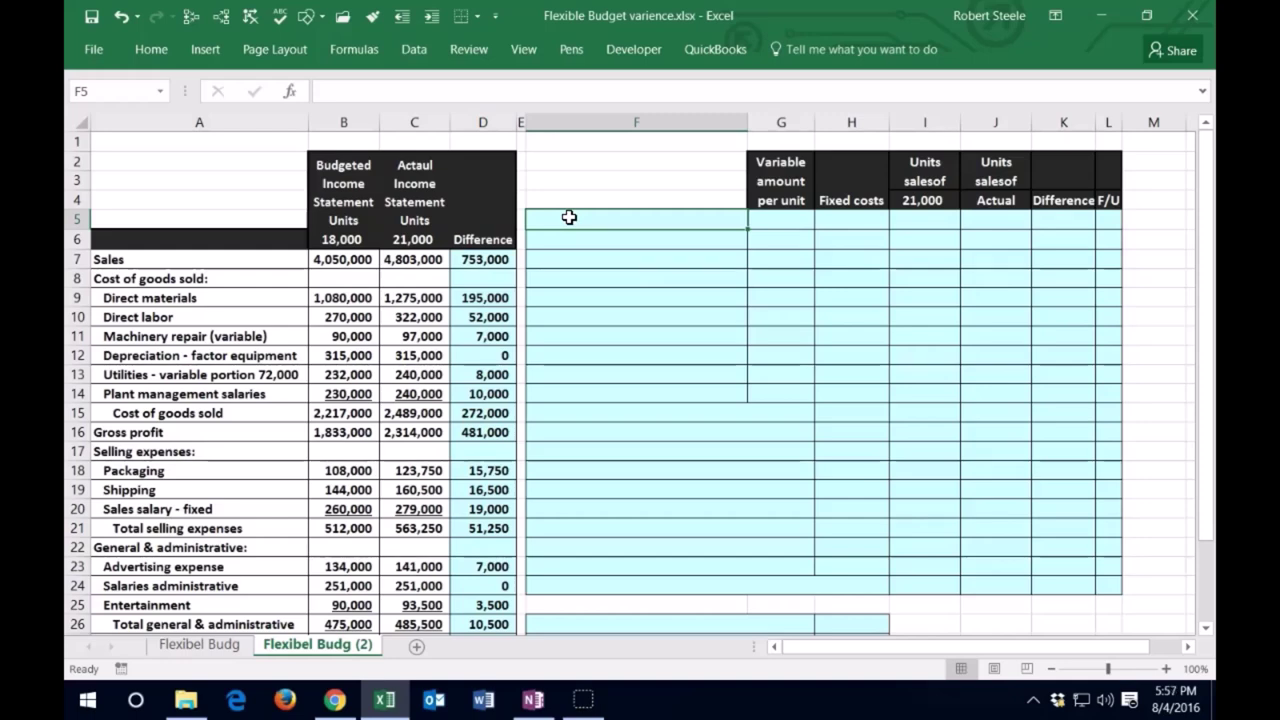
pyautogui.click(646, 222)
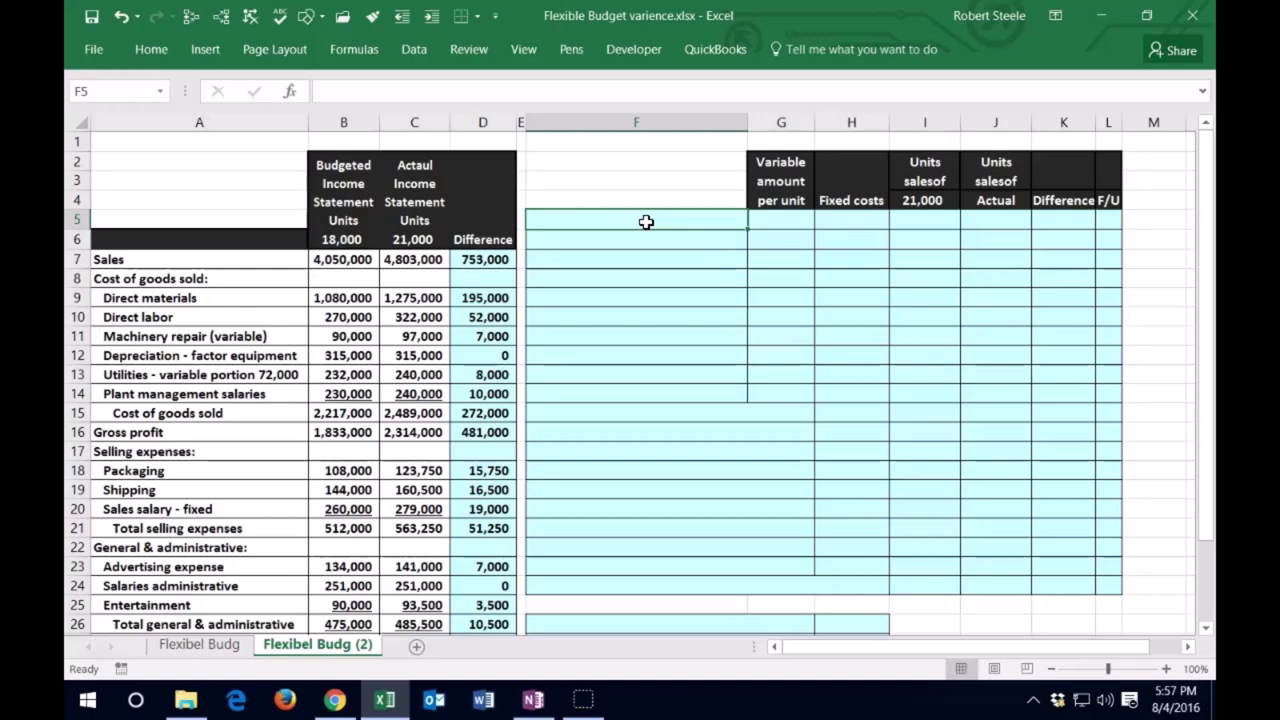
pyautogui.write('Sales')
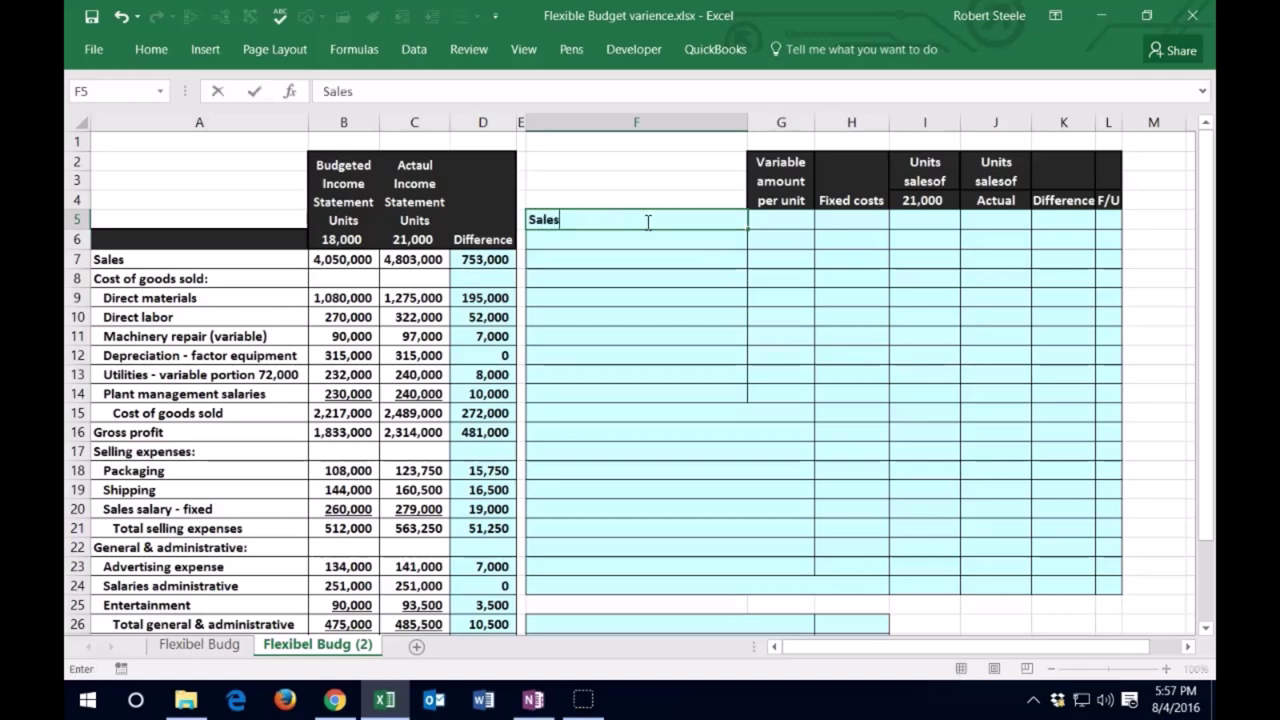
pyautogui.press('Tab')
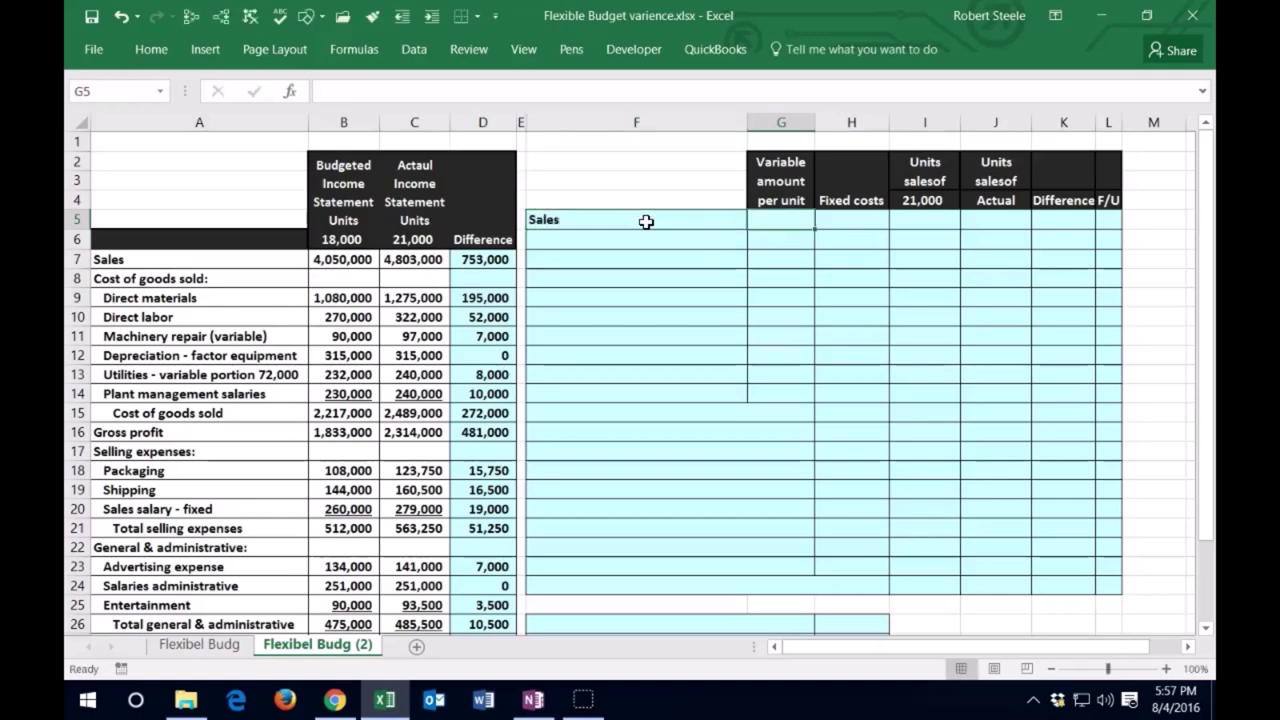
pyautogui.write('=')
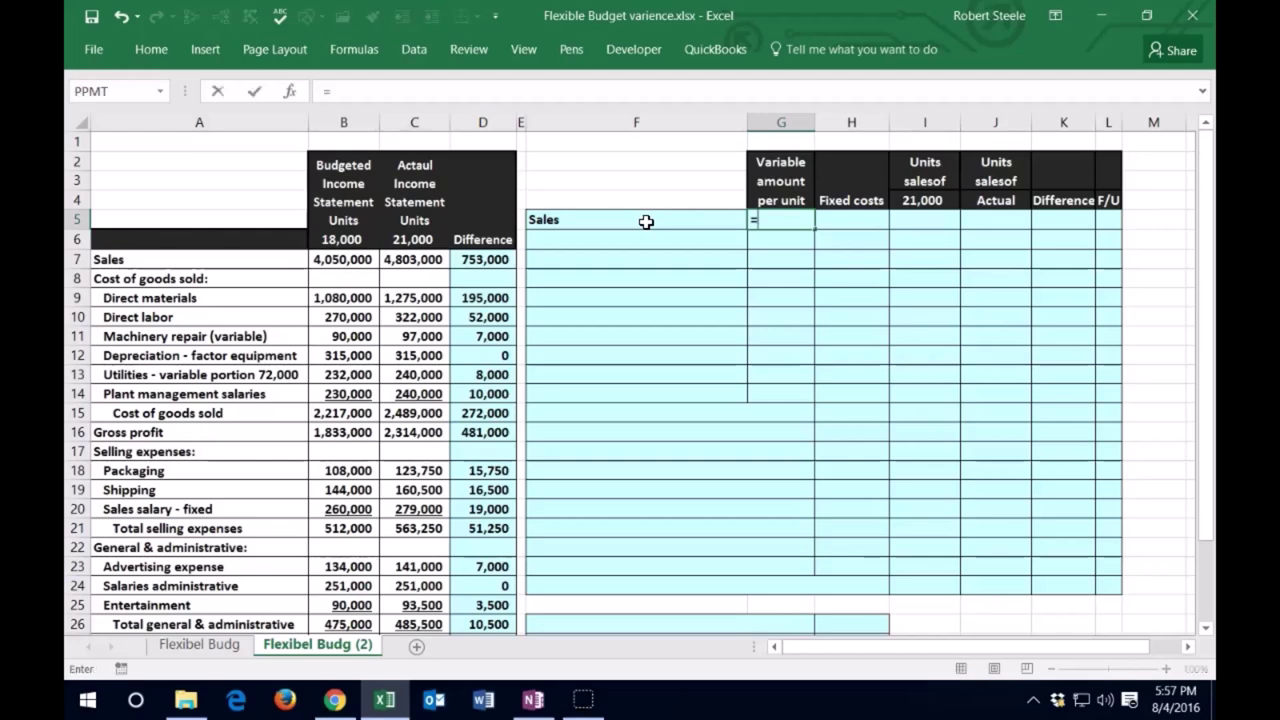
pyautogui.click(485, 260)
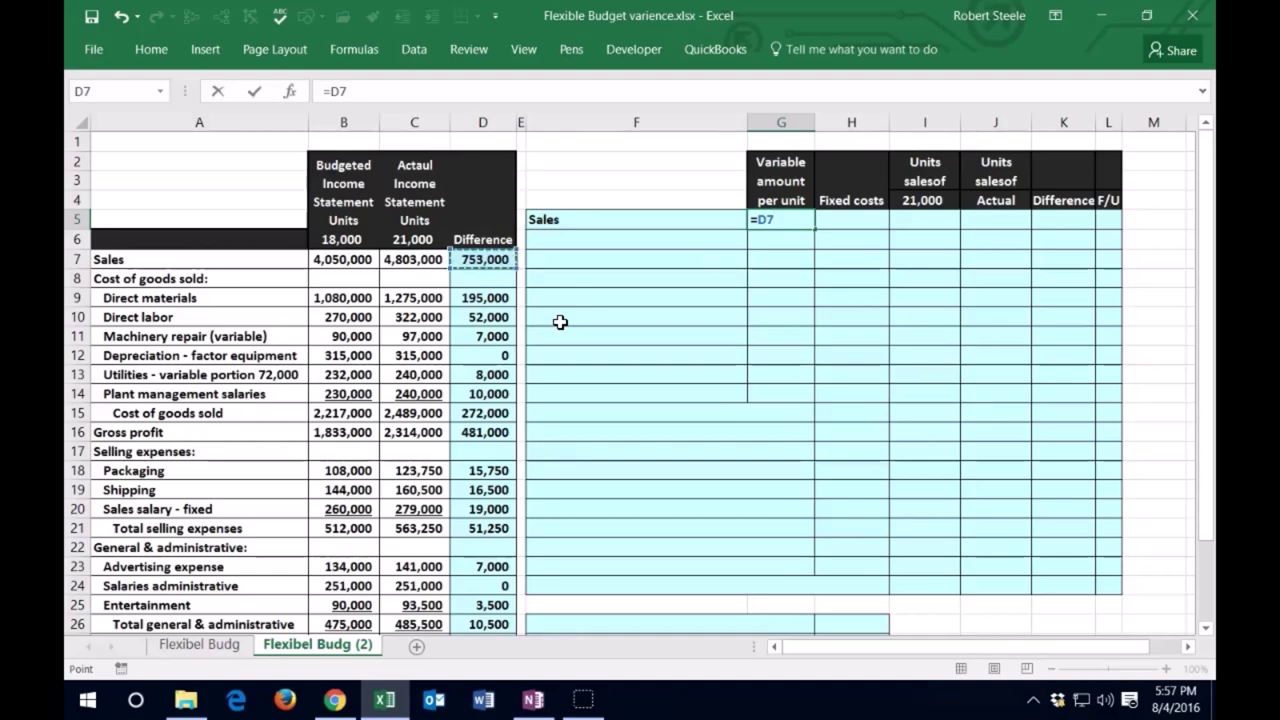
pyautogui.write('/')
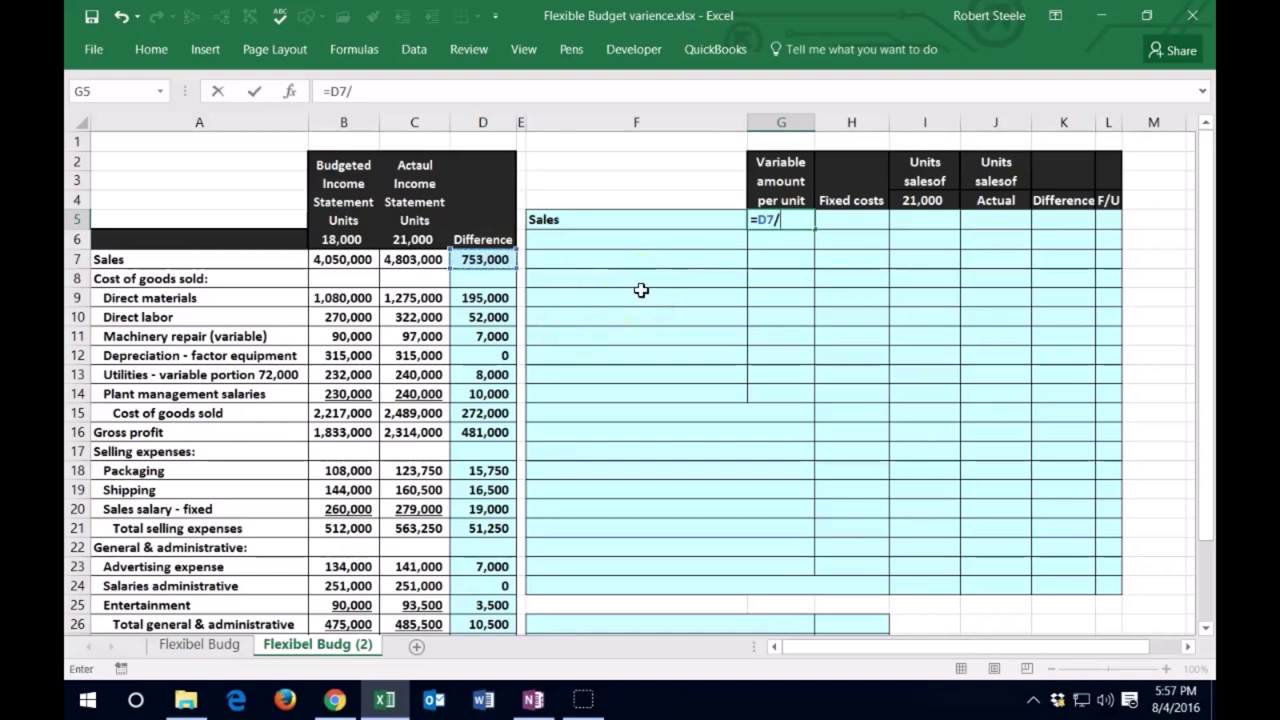
pyautogui.click(343, 239)
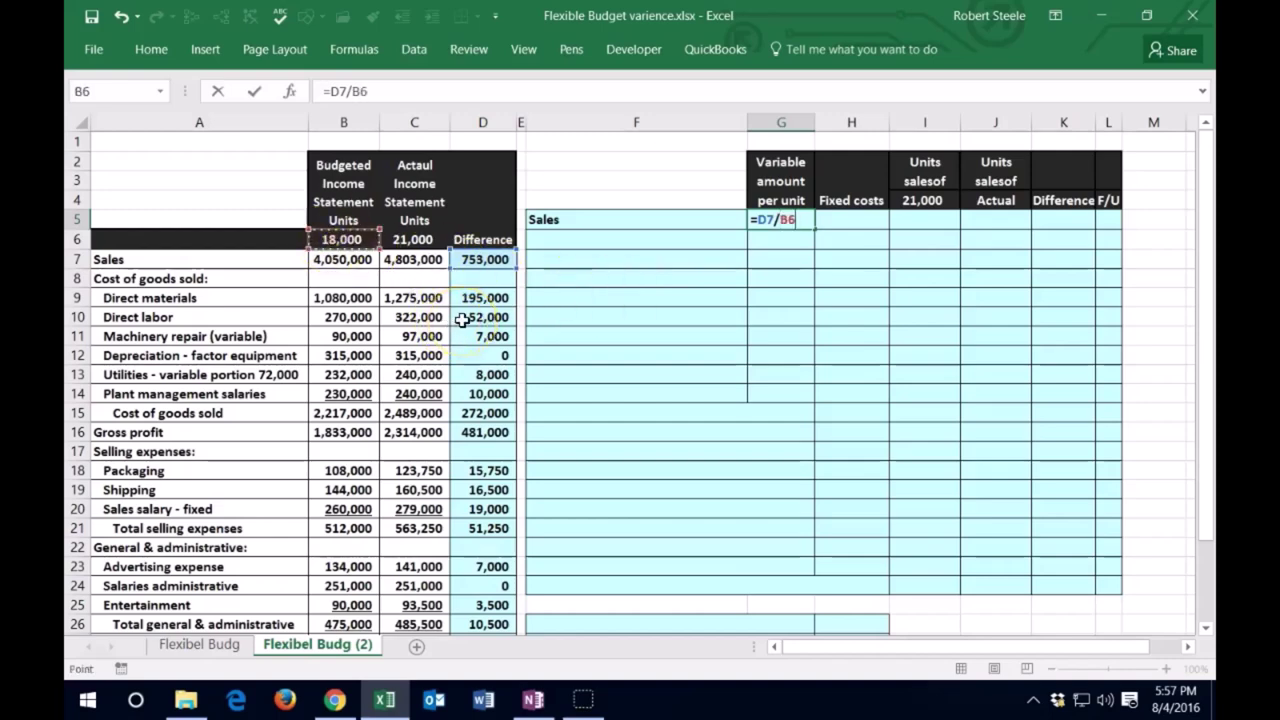
pyautogui.press('BackSpace')
pyautogui.press('BackSpace')
pyautogui.press('BackSpace')
pyautogui.press('BackSpace')
pyautogui.press('BackSpace')
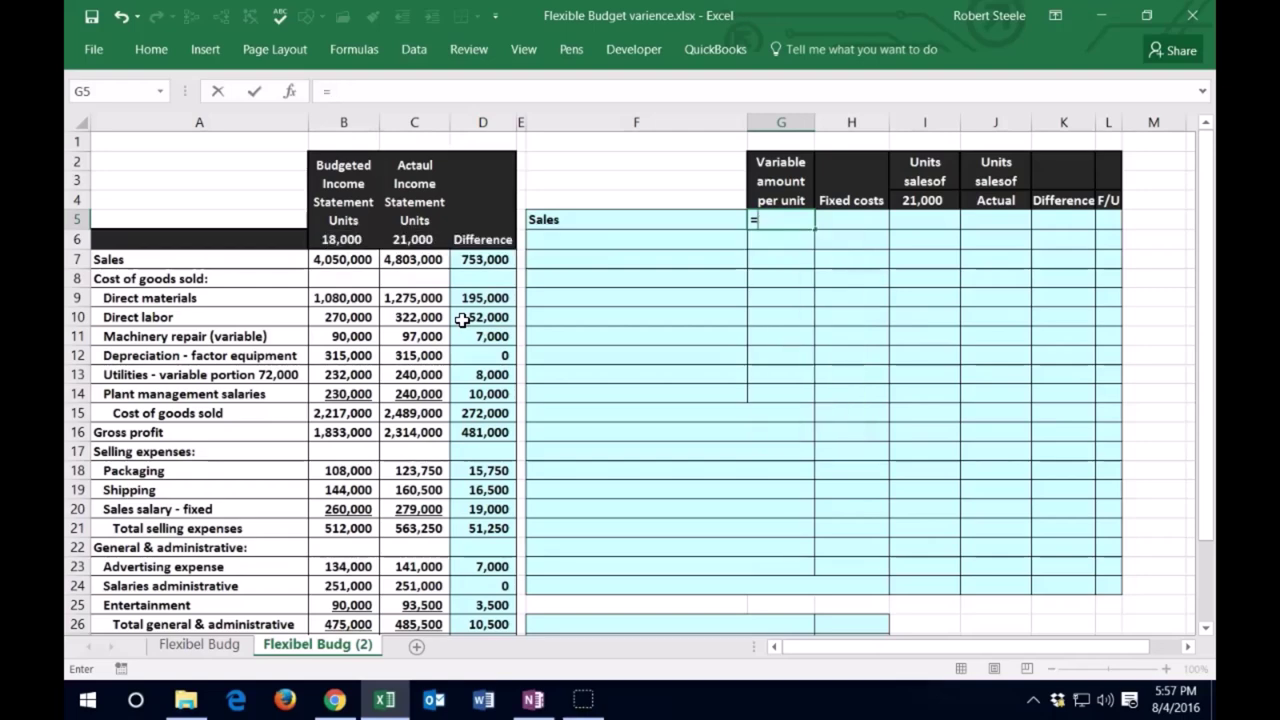
# - Calculate the Sales amount per unit in G5 as budgeted sales B7 divided by budgeted units B6
pyautogui.click(343, 259)
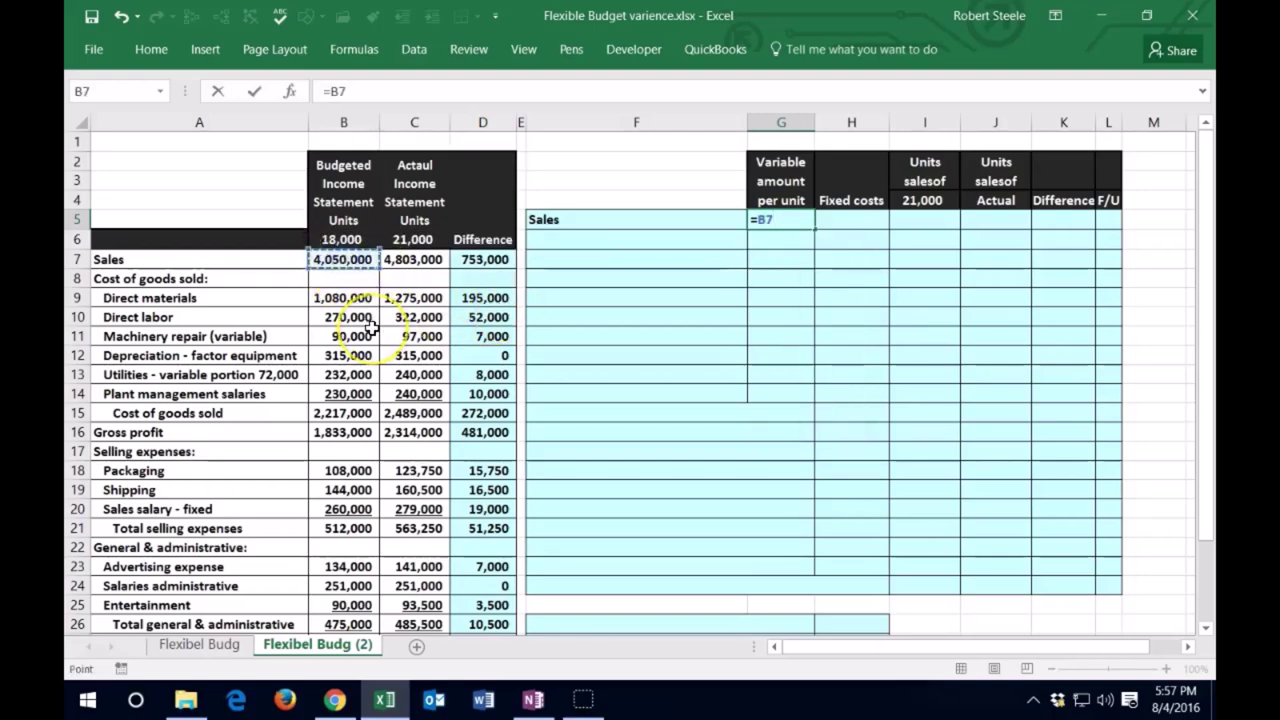
pyautogui.write('/')
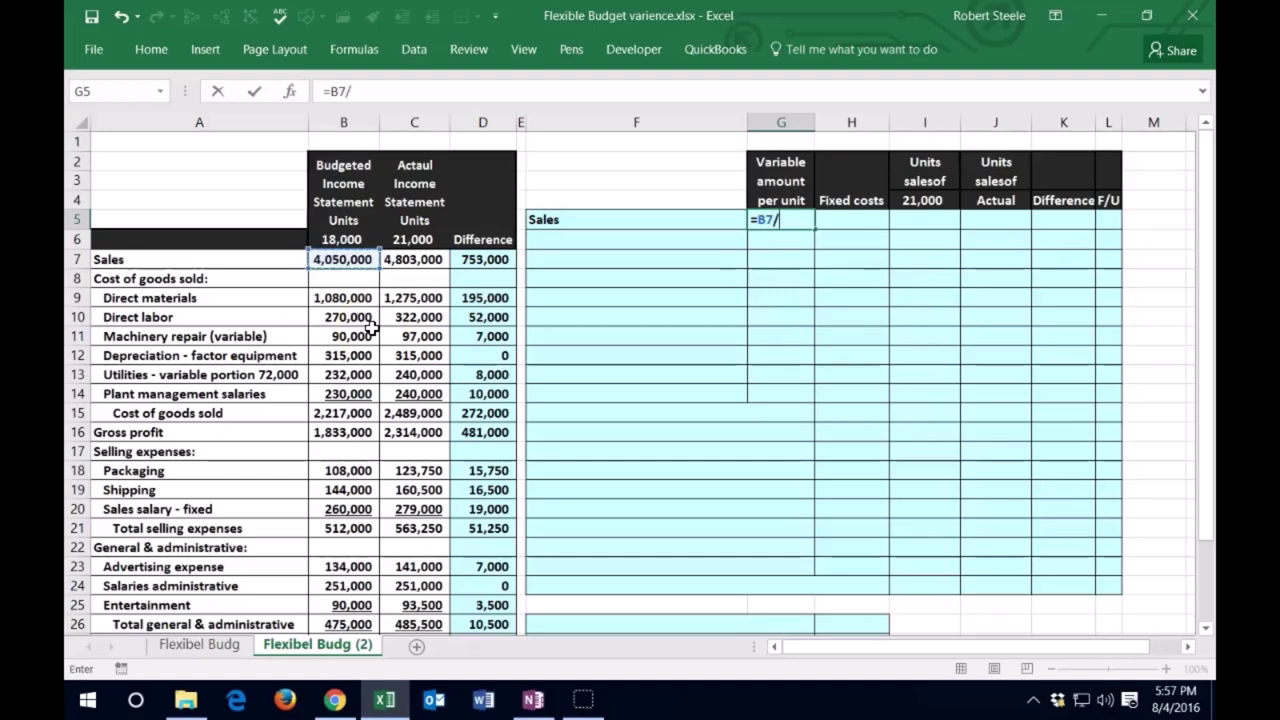
pyautogui.click(364, 238)
pyautogui.press('Return')
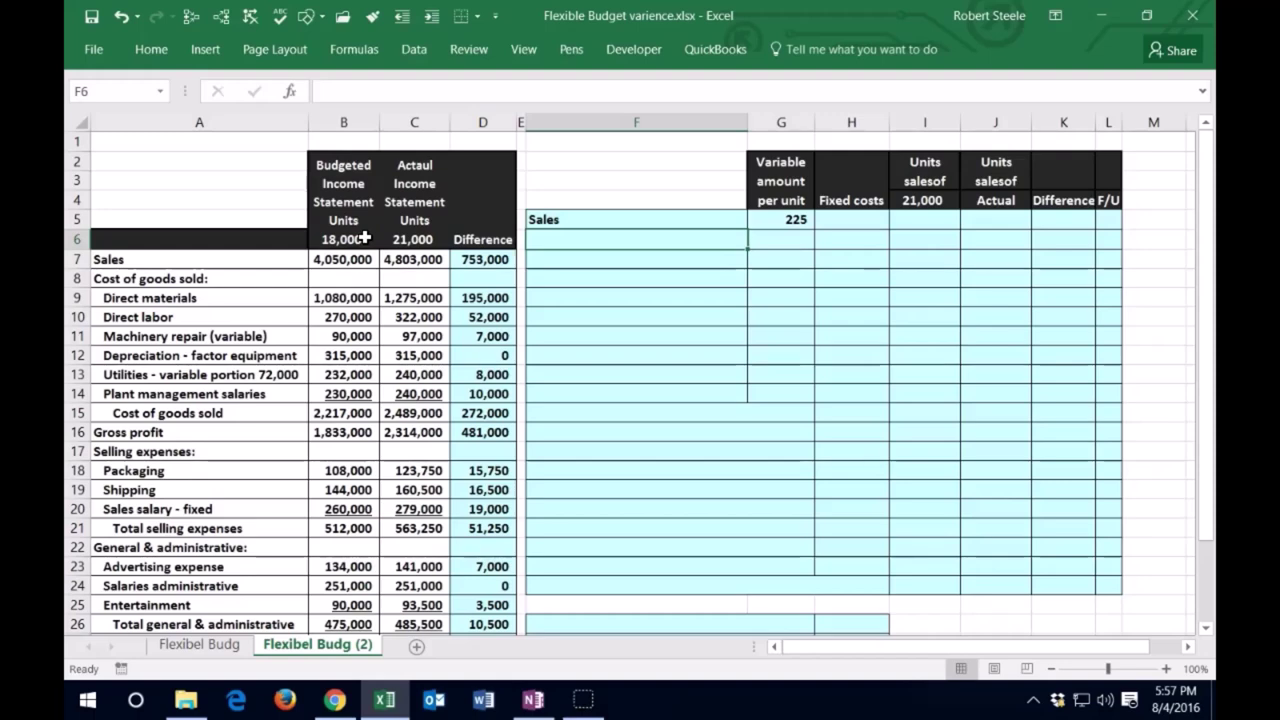
# - Enter the heading "Variable costs:" in F6, below the Sales label
pyautogui.write('Variable costs:')
pyautogui.press('Tab')
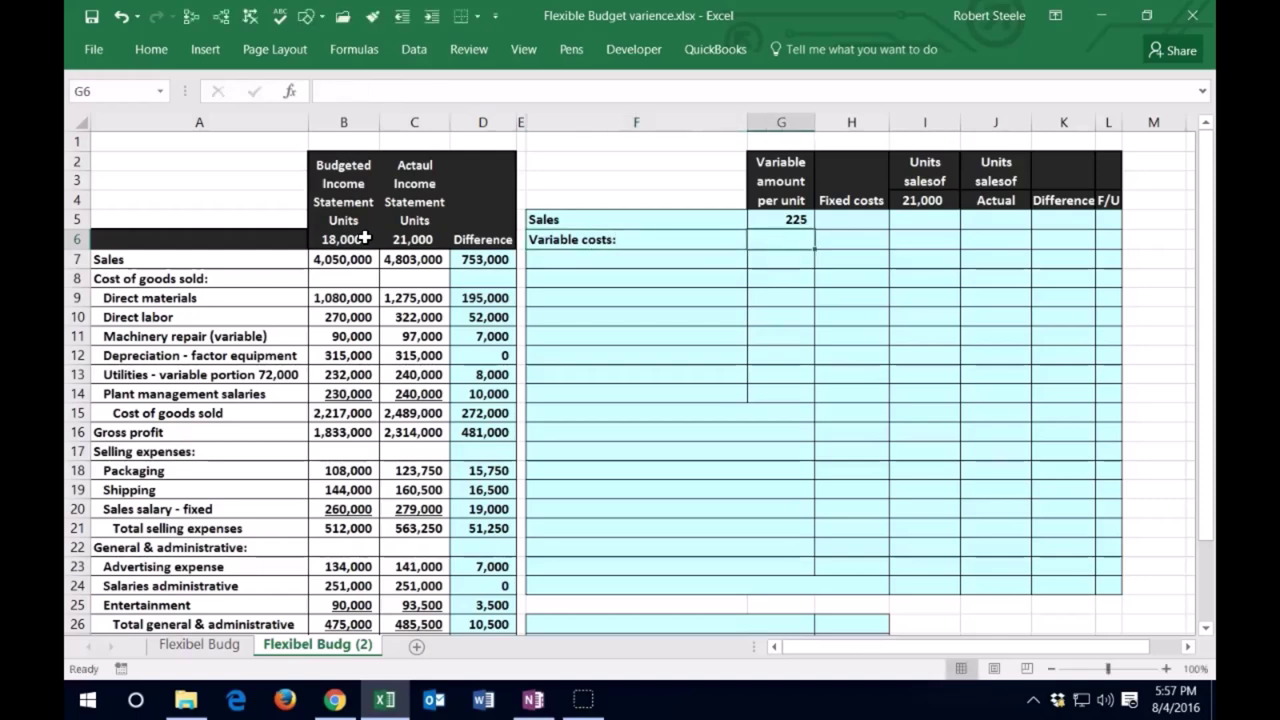
pyautogui.press('Return')
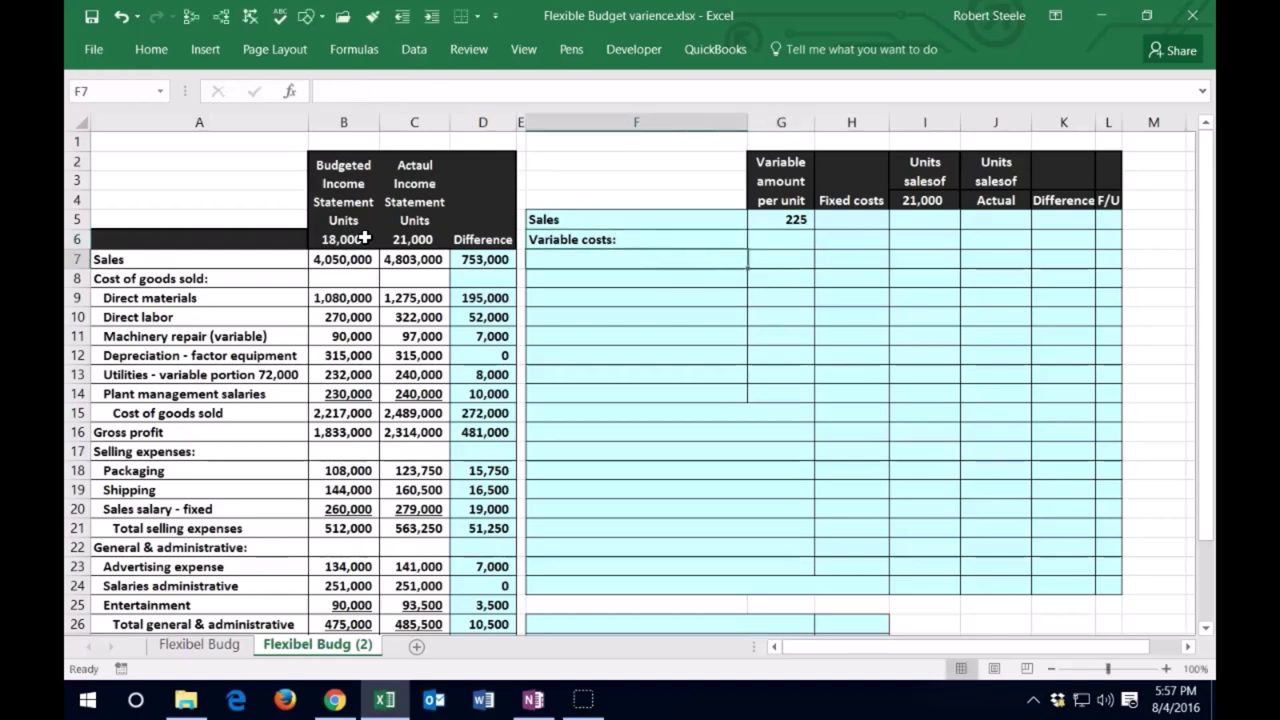
# - Link F7 to the Direct materials label in A9 as the first variable cost
pyautogui.write('=')
pyautogui.press('Left')
pyautogui.press('Left')
pyautogui.press('Left')
pyautogui.press('Left')
pyautogui.press('Left')
pyautogui.press('Down')
pyautogui.press('Down')
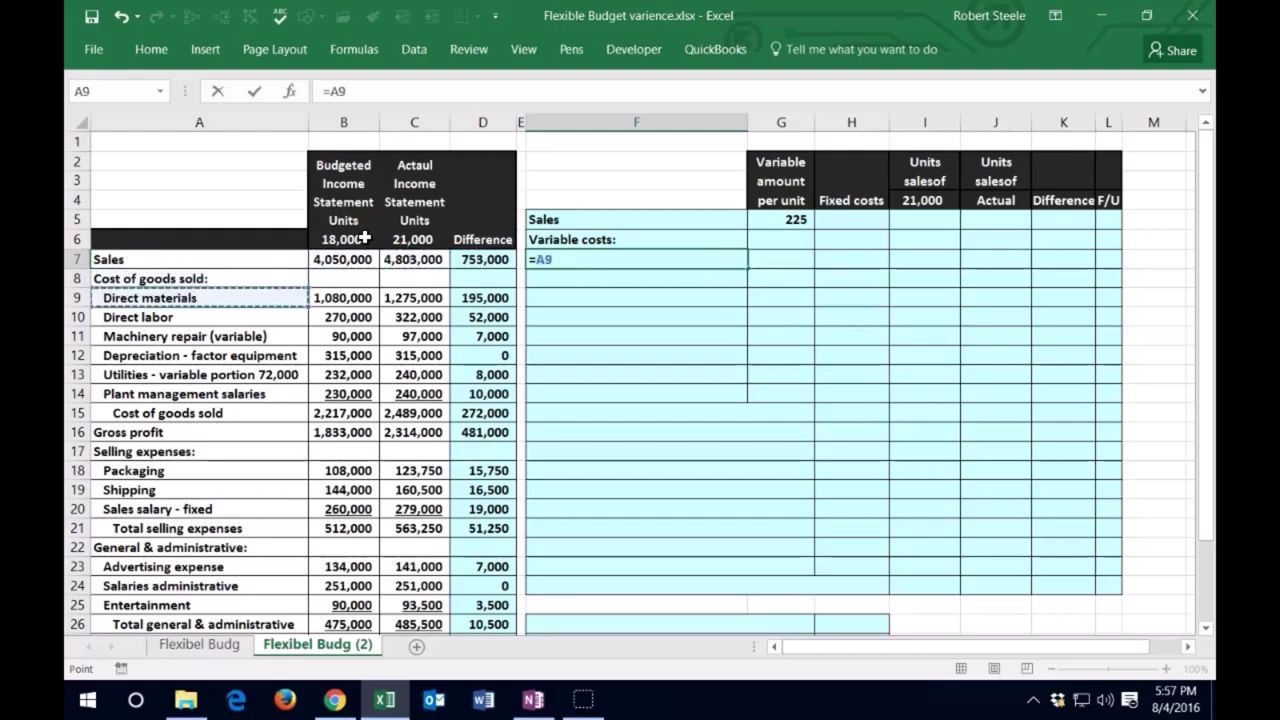
pyautogui.press('Tab')
# - Calculate the Direct materials variable amount per unit in G7 as budgeted cost B9 divided by budgeted units B6
pyautogui.write('=')
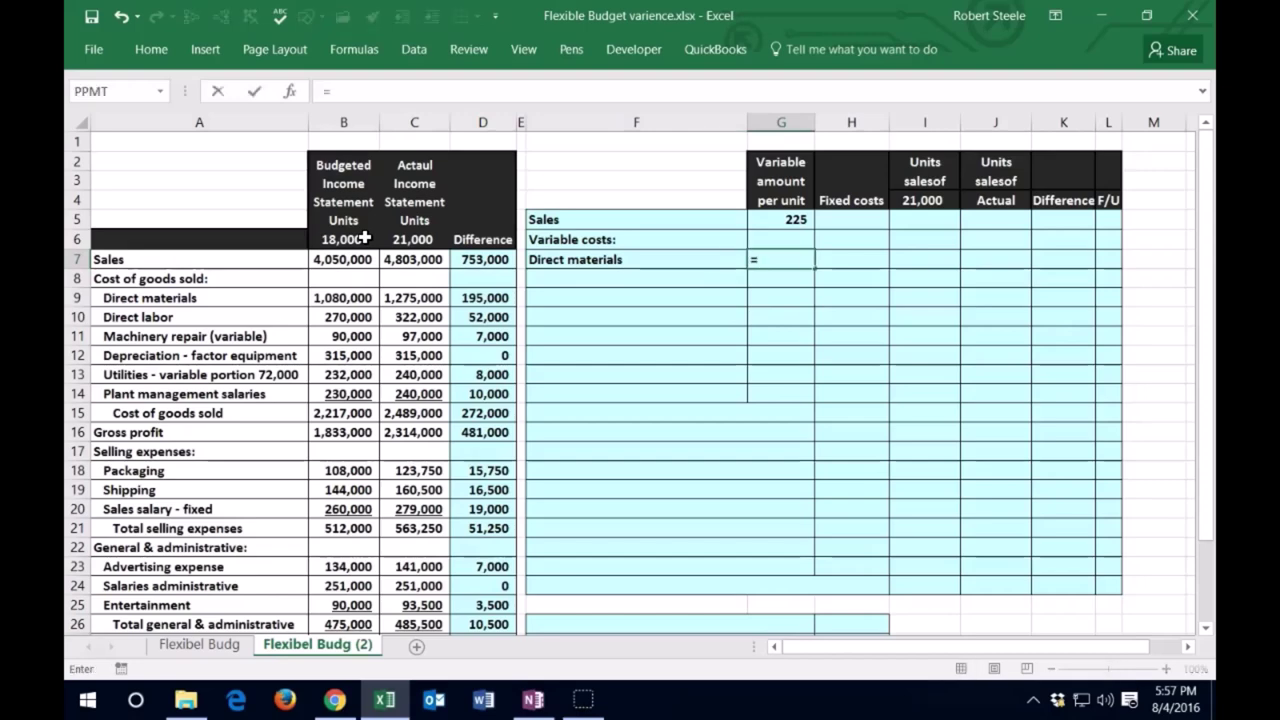
pyautogui.click(340, 294)
pyautogui.write('/')
pyautogui.click(352, 237)
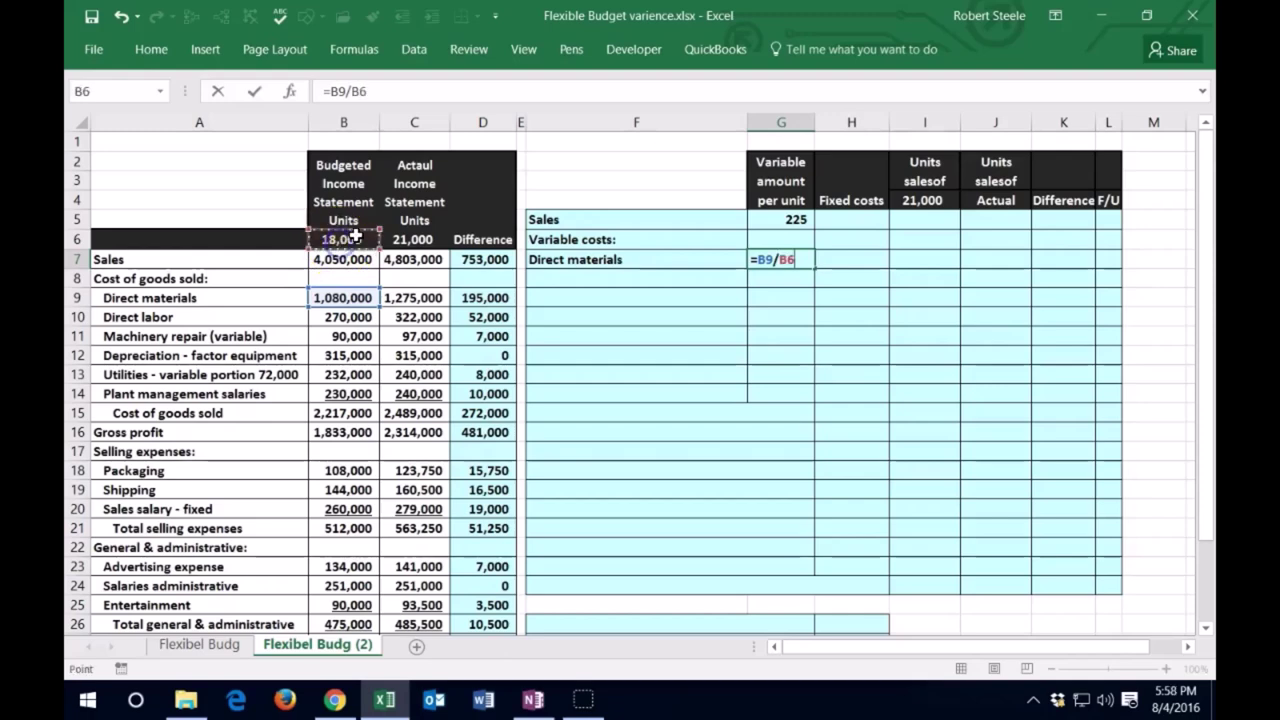
pyautogui.press('Return')
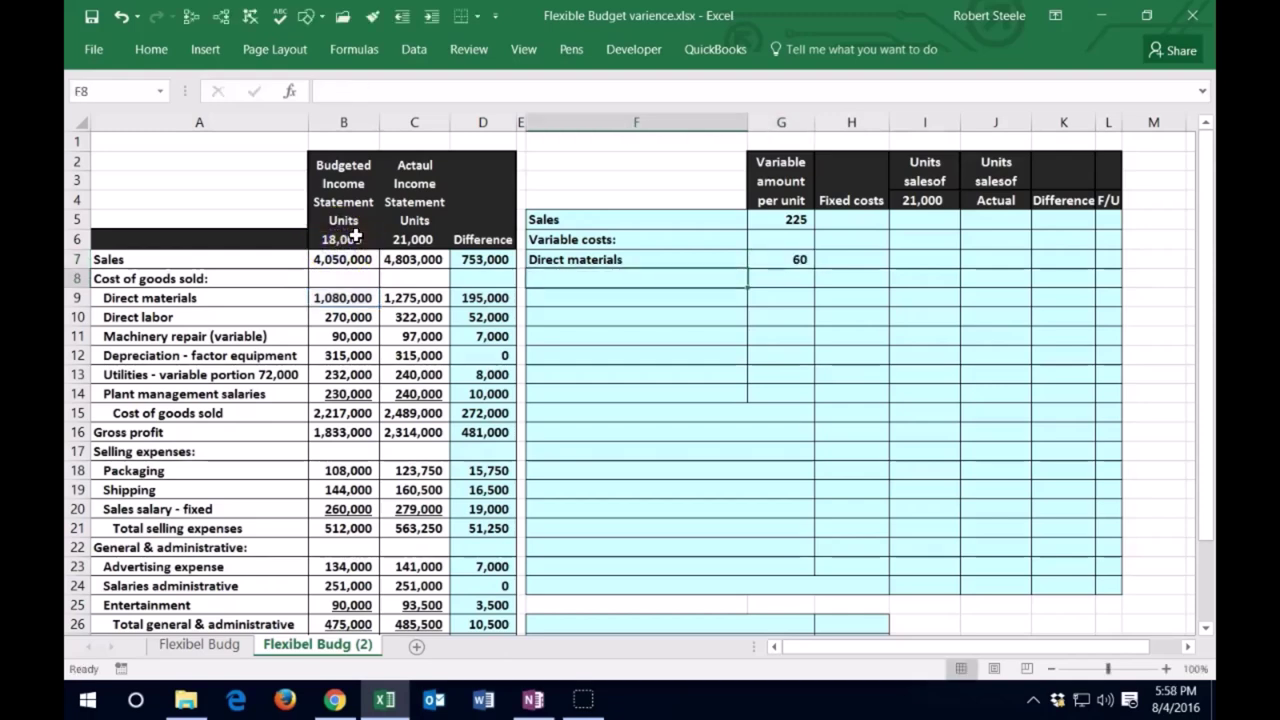
# - Link F8 to the Direct labor label in A10
pyautogui.write('=')
pyautogui.press('Left')
pyautogui.press('Left')
pyautogui.press('Left')
pyautogui.press('Left')
pyautogui.press('Left')
pyautogui.press('Down')
pyautogui.press('Down')
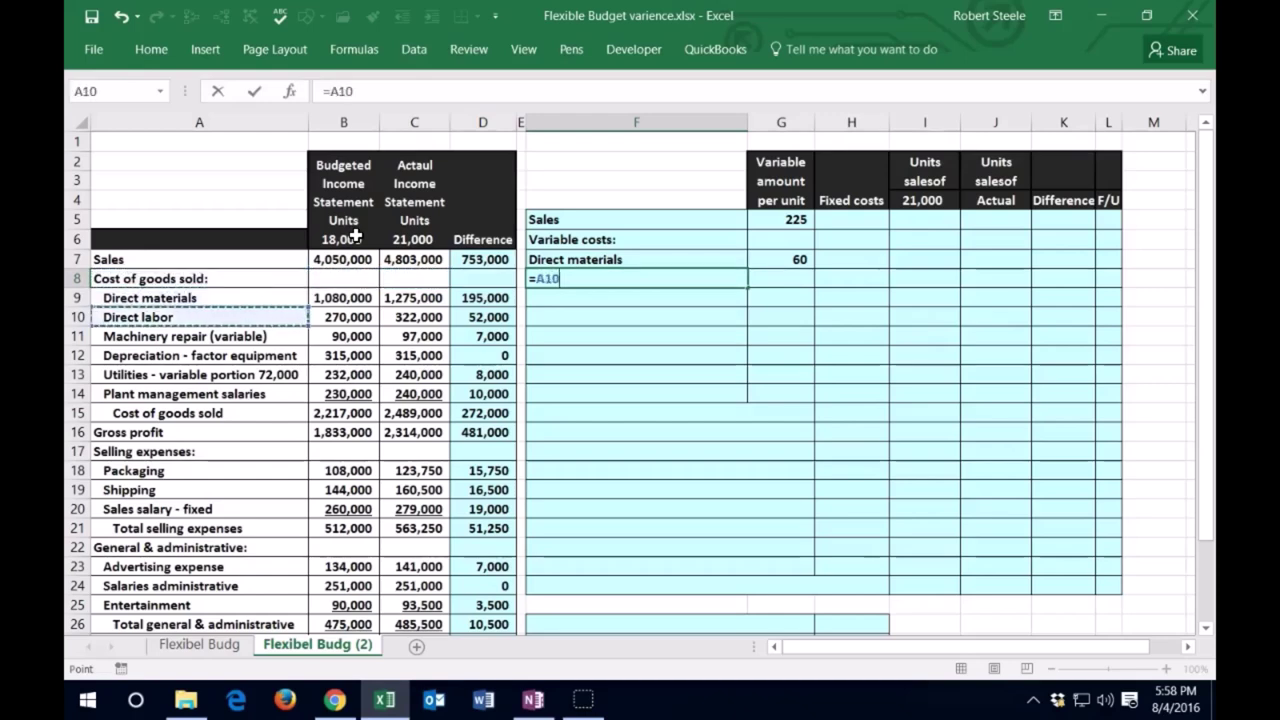
pyautogui.press('Tab')
# - Calculate the Direct labor variable amount per unit in G8 as budgeted cost B10 divided by budgeted units B6
pyautogui.write('=')
pyautogui.press('Left')
pyautogui.press('Down')
pyautogui.press('Down')
pyautogui.press('Down')
pyautogui.press('Left')
pyautogui.press('Left')
pyautogui.press('Left')
pyautogui.press('Left')
pyautogui.press('Left')
pyautogui.press('Up')
pyautogui.press('Right')
pyautogui.write('/')
pyautogui.press('Left')
pyautogui.press('Left')
pyautogui.press('Left')
pyautogui.press('Left')
pyautogui.press('Left')
pyautogui.press('Up')
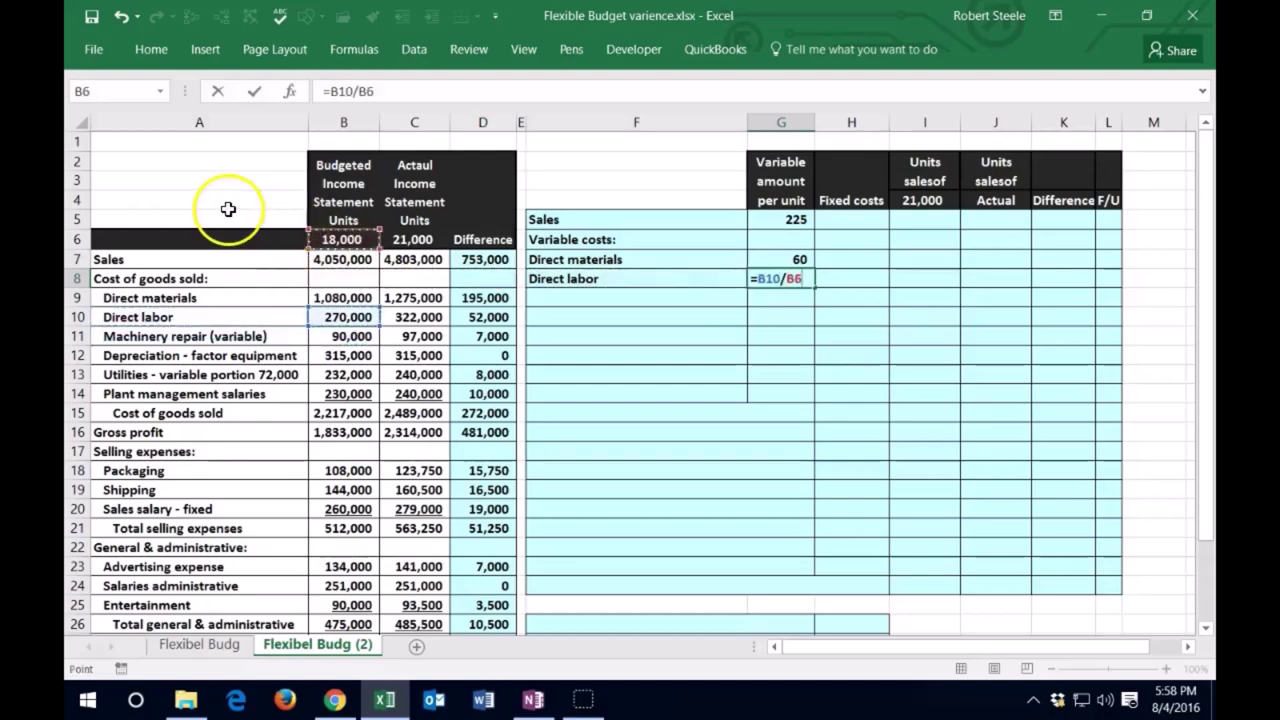
pyautogui.press('Return')
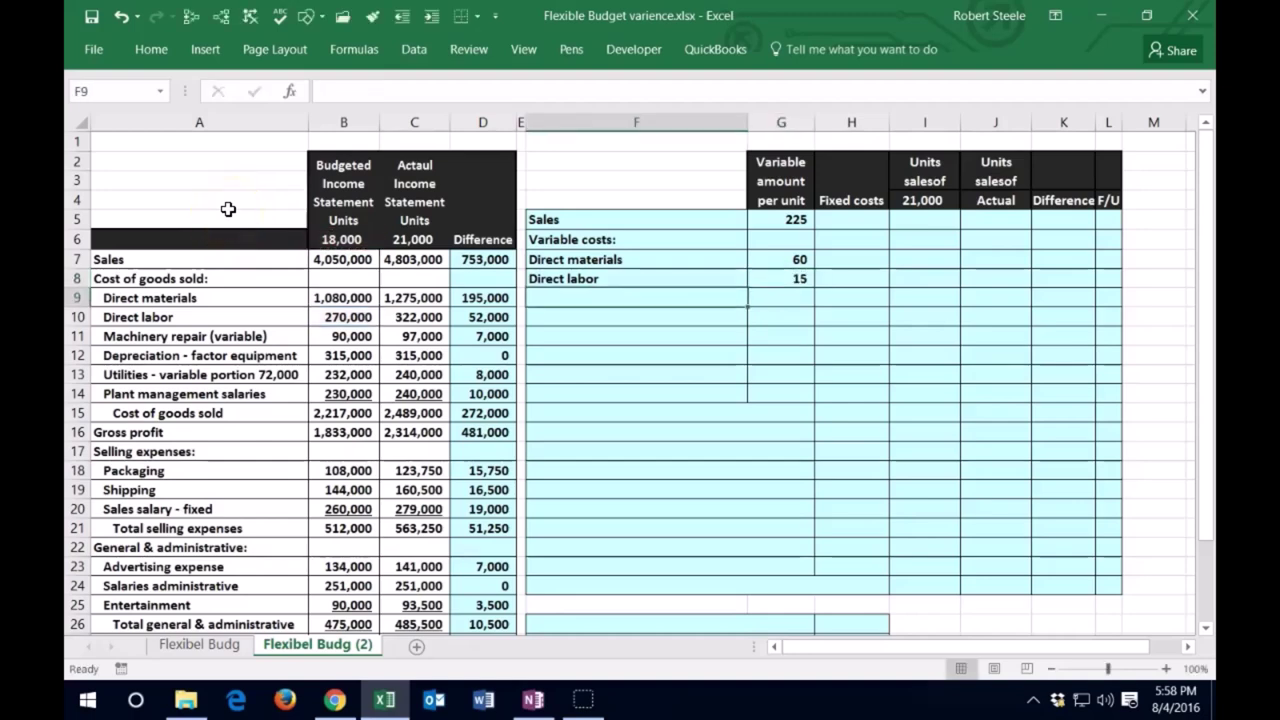
# - Link F9 to the Machinery repair (variable) label in A11
pyautogui.write('=')
pyautogui.press('Left')
pyautogui.press('Left')
pyautogui.press('Left')
pyautogui.press('Left')
pyautogui.press('Left')
pyautogui.press('Down')
pyautogui.press('Down')
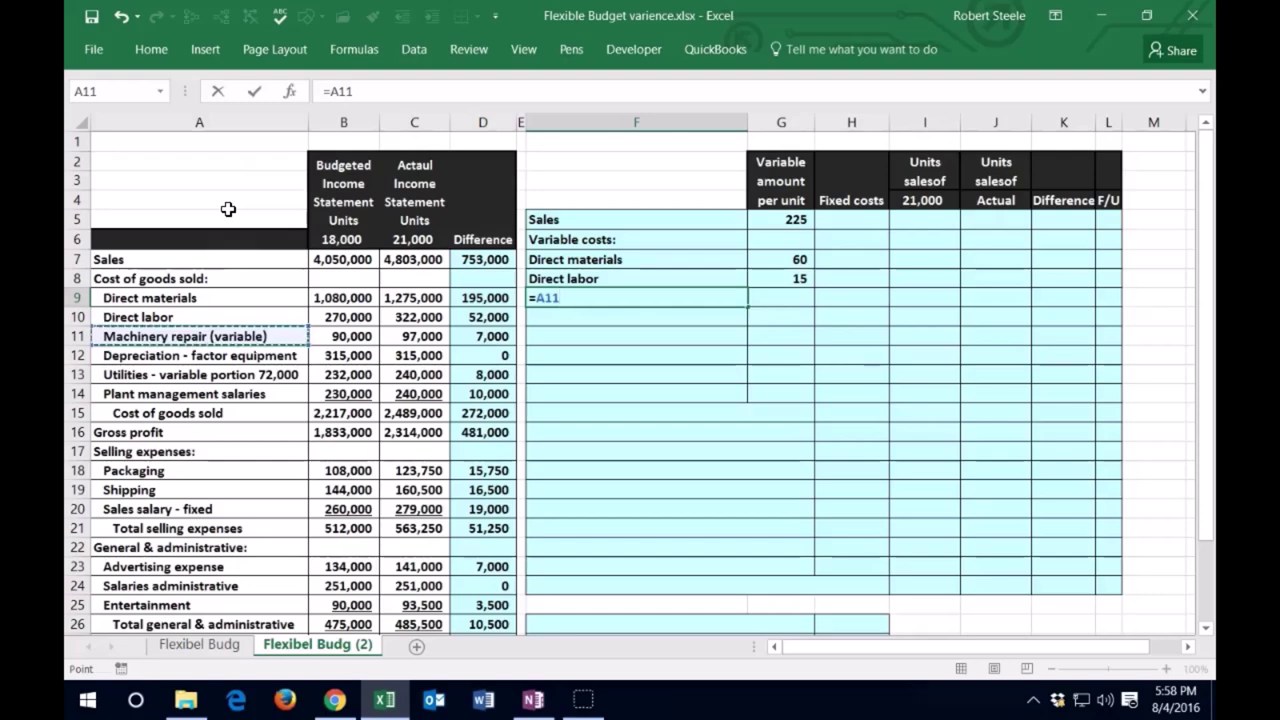
pyautogui.press('Tab')
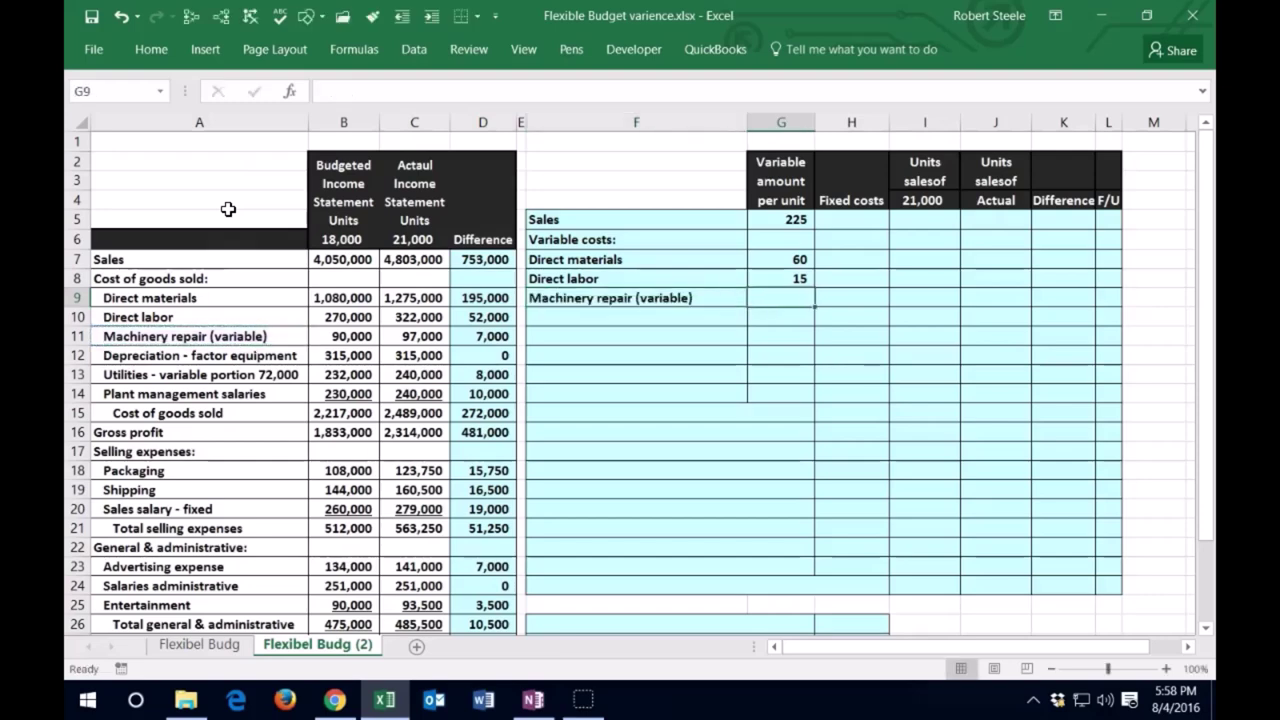
# - Calculate the Machinery repair variable amount per unit in G9 as budgeted cost B11 divided by budgeted units B6
pyautogui.write('=')
pyautogui.press('Left')
pyautogui.press('Left')
pyautogui.press('Left')
pyautogui.press('Left')
pyautogui.press('Left')
pyautogui.press('Down')
pyautogui.press('Down')
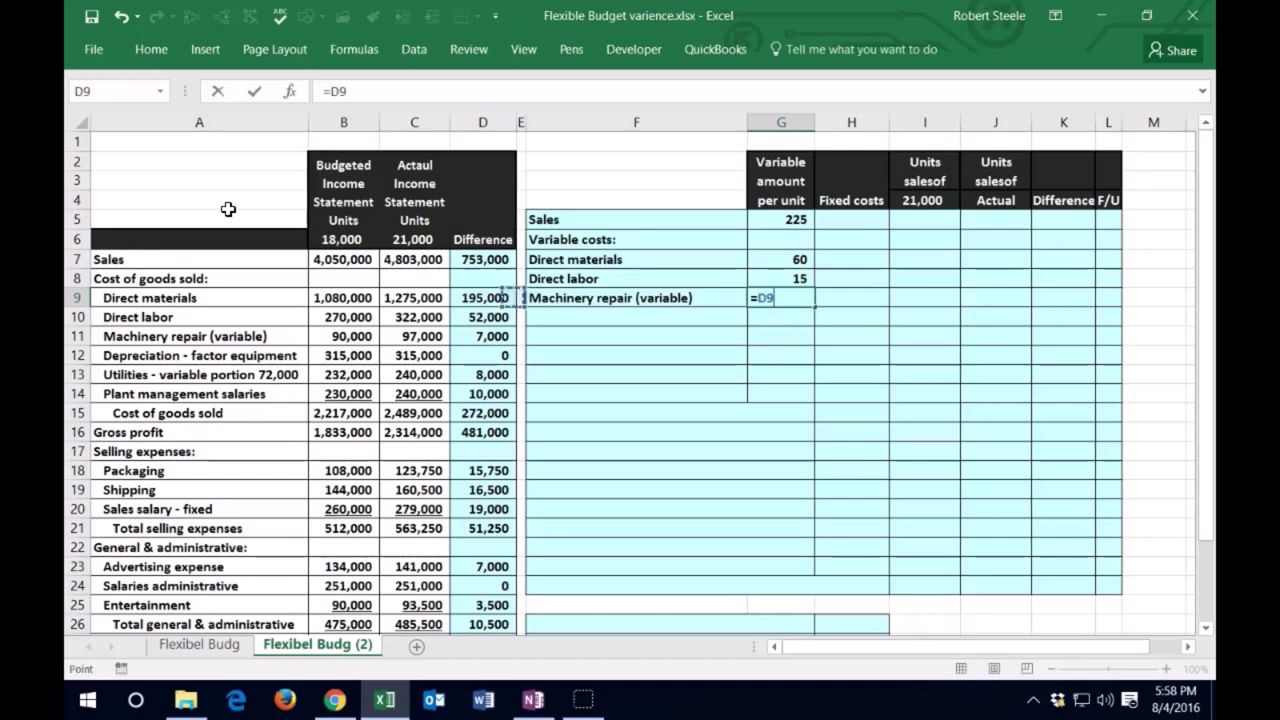
pyautogui.write('/')
pyautogui.press('Left')
pyautogui.press('Left')
pyautogui.press('Left')
pyautogui.press('Left')
pyautogui.press('Left')
pyautogui.press('Up')
pyautogui.press('Up')
pyautogui.press('Up')
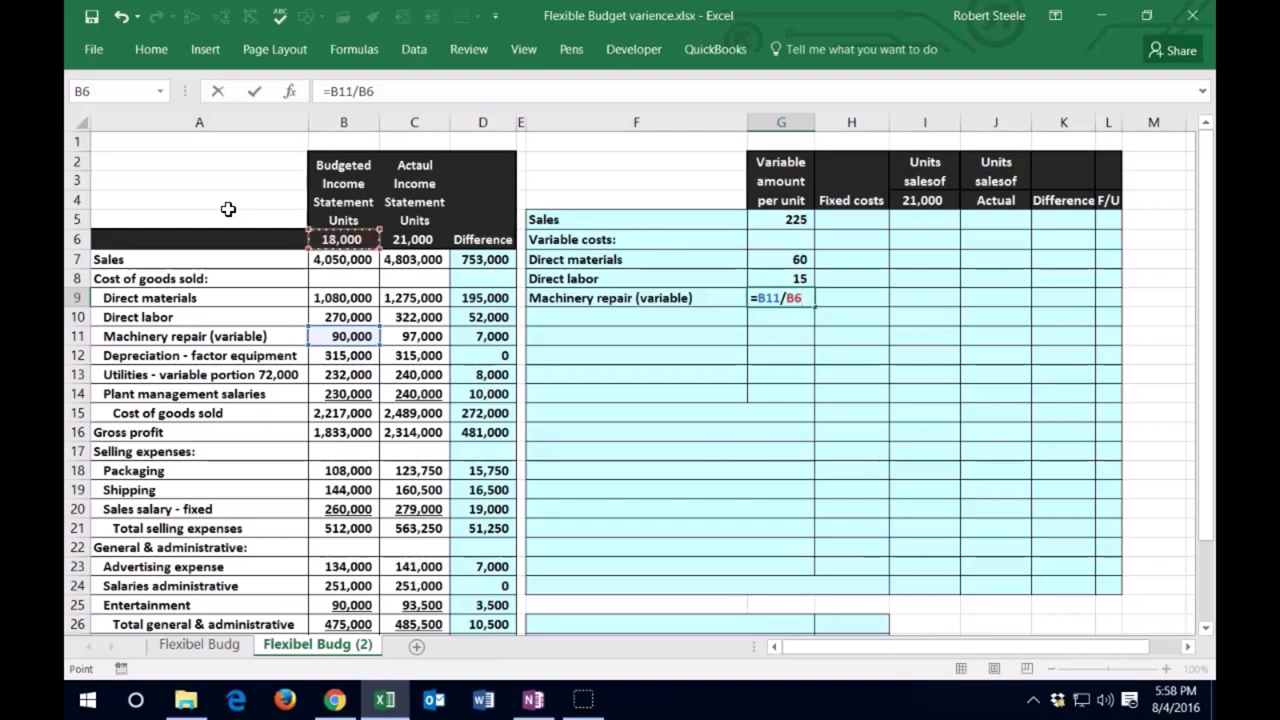
pyautogui.press('Return')
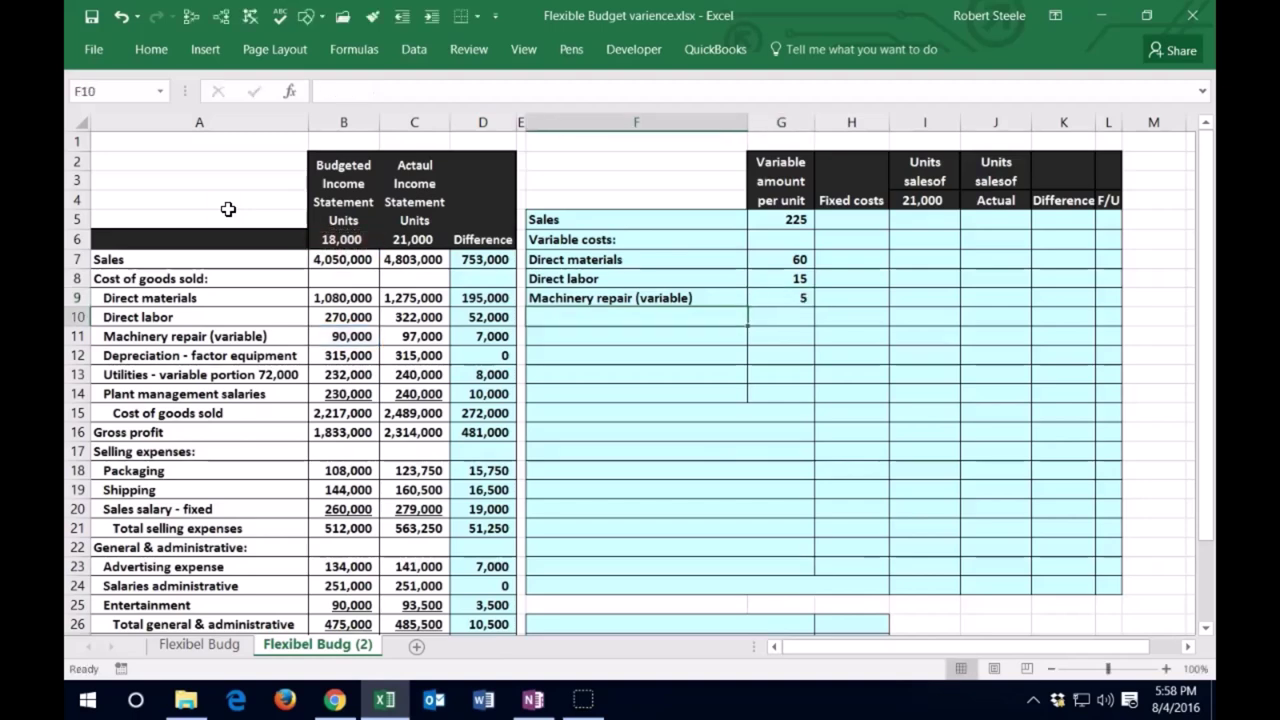
# - Link F10 to the Utilities - variable portion 72,000 label in A13
pyautogui.write('=')
pyautogui.press('Left')
pyautogui.press('Left')
pyautogui.press('Left')
pyautogui.press('Left')
pyautogui.press('Left')
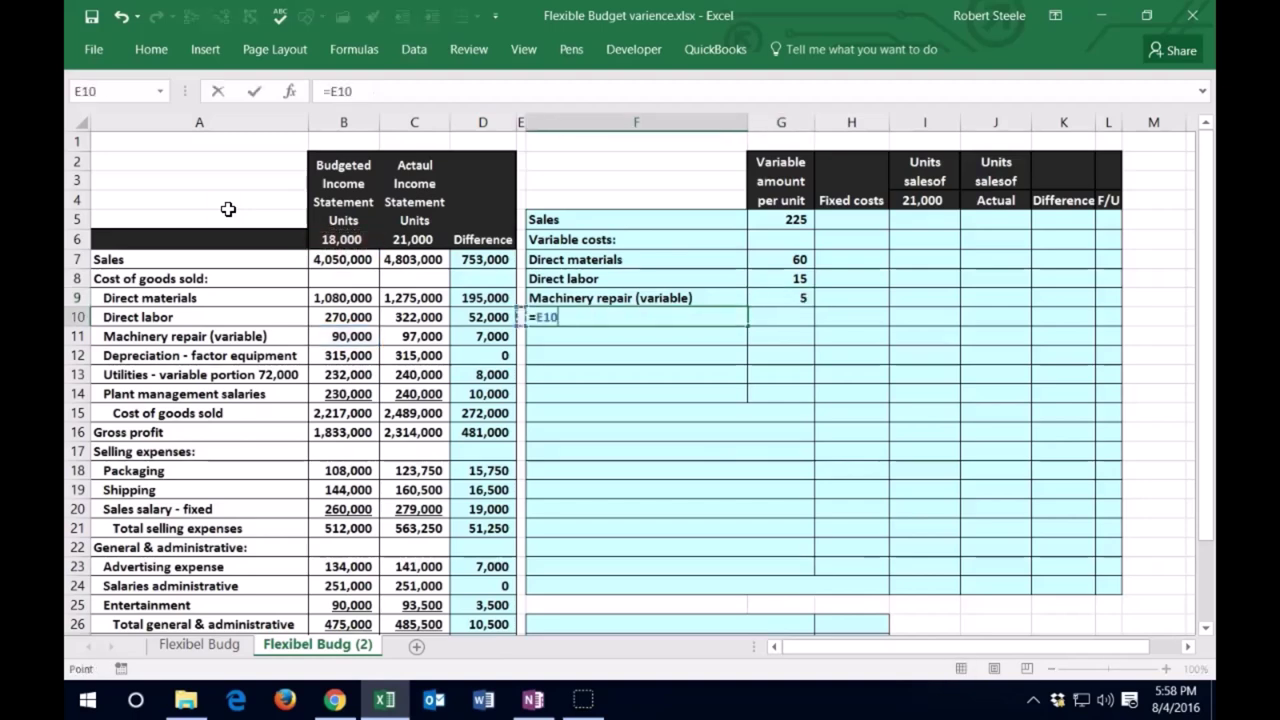
pyautogui.press('Down')
pyautogui.press('Down')
pyautogui.press('Down')
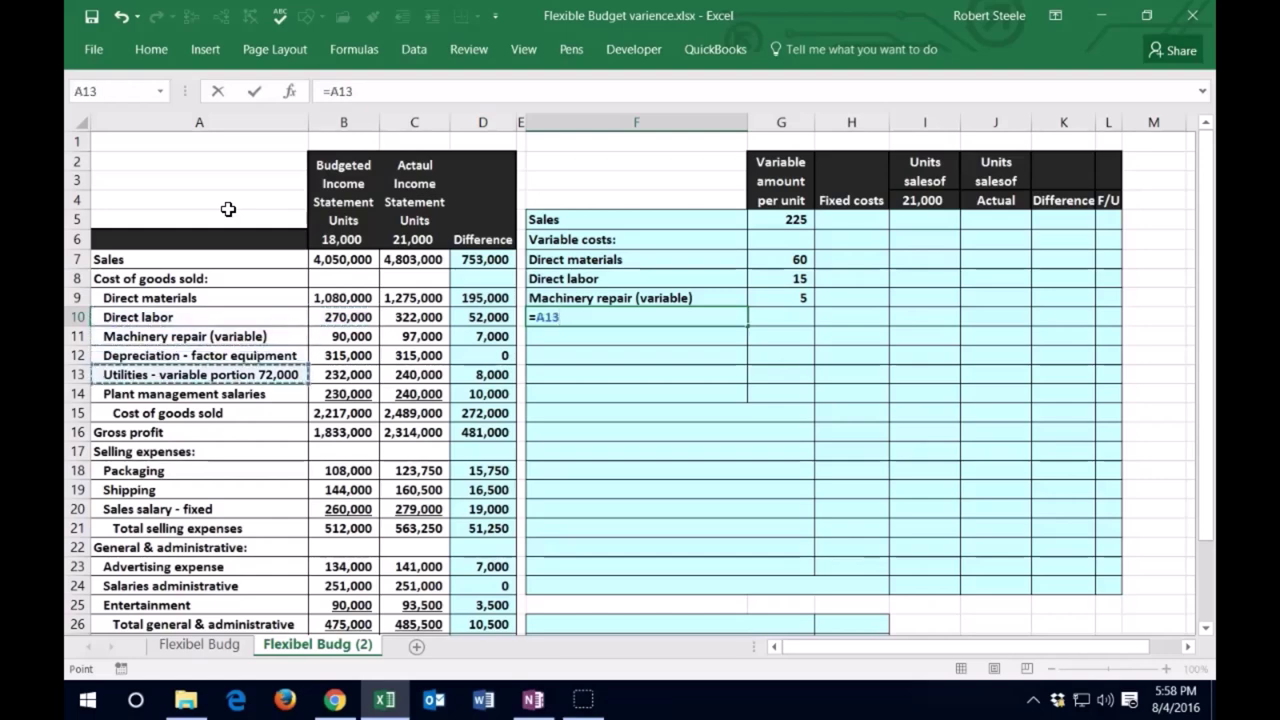
pyautogui.press('Tab')
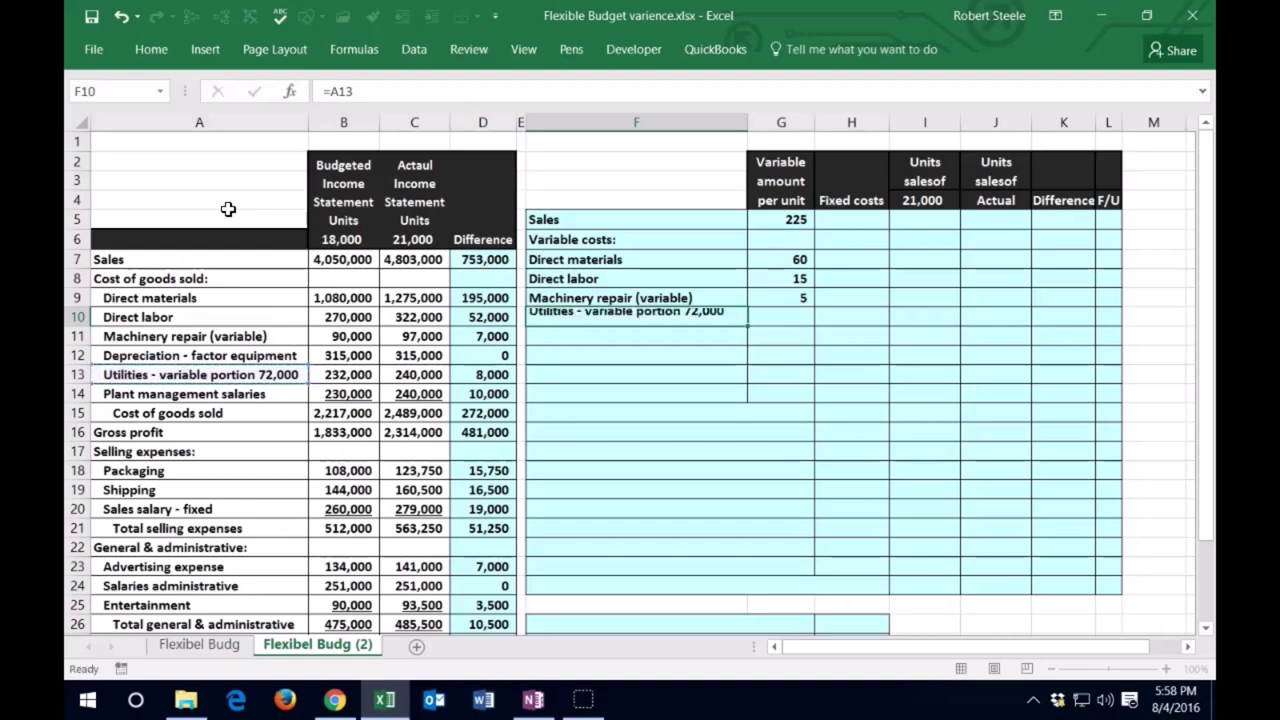
# - Calculate the Utilities variable amount per unit in G10 as 72000 divided by budgeted units B6
pyautogui.write('=')
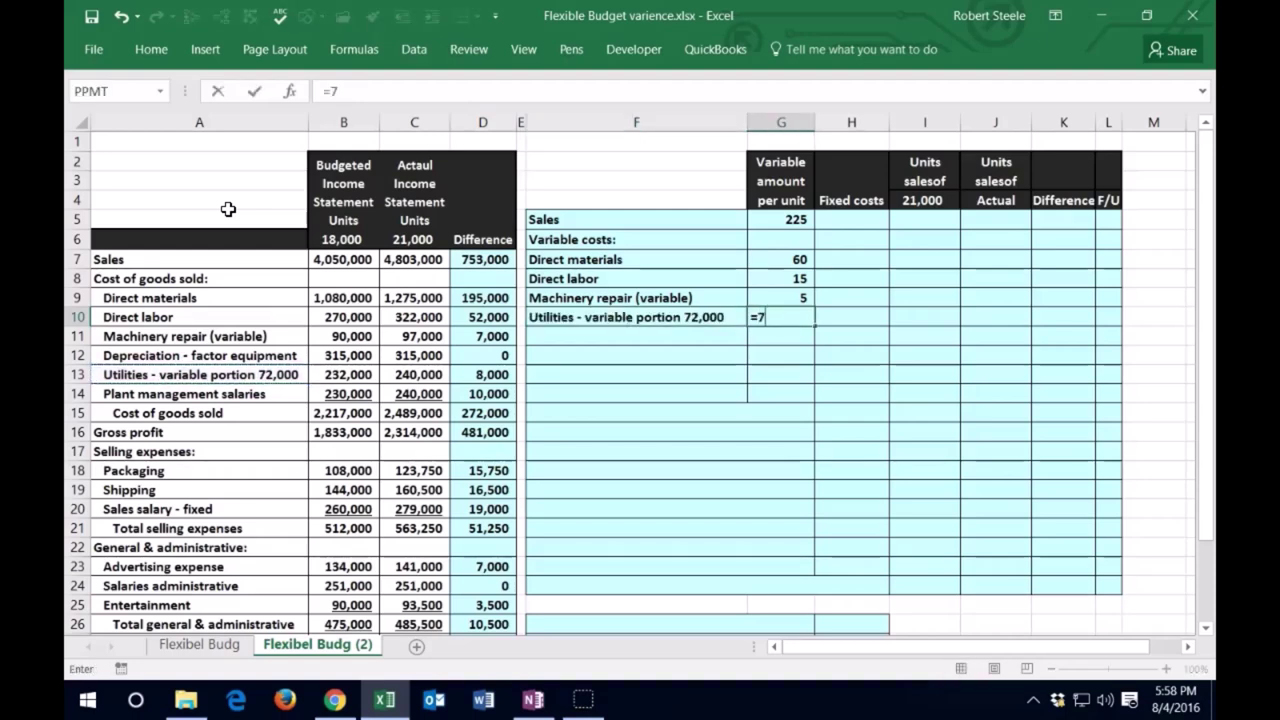
pyautogui.write('72000/')
pyautogui.press('Left')
pyautogui.press('Left')
pyautogui.press('Left')
pyautogui.press('Left')
pyautogui.press('Left')
pyautogui.press('Up')
pyautogui.press('Up')
pyautogui.press('Up')
pyautogui.press('Up')
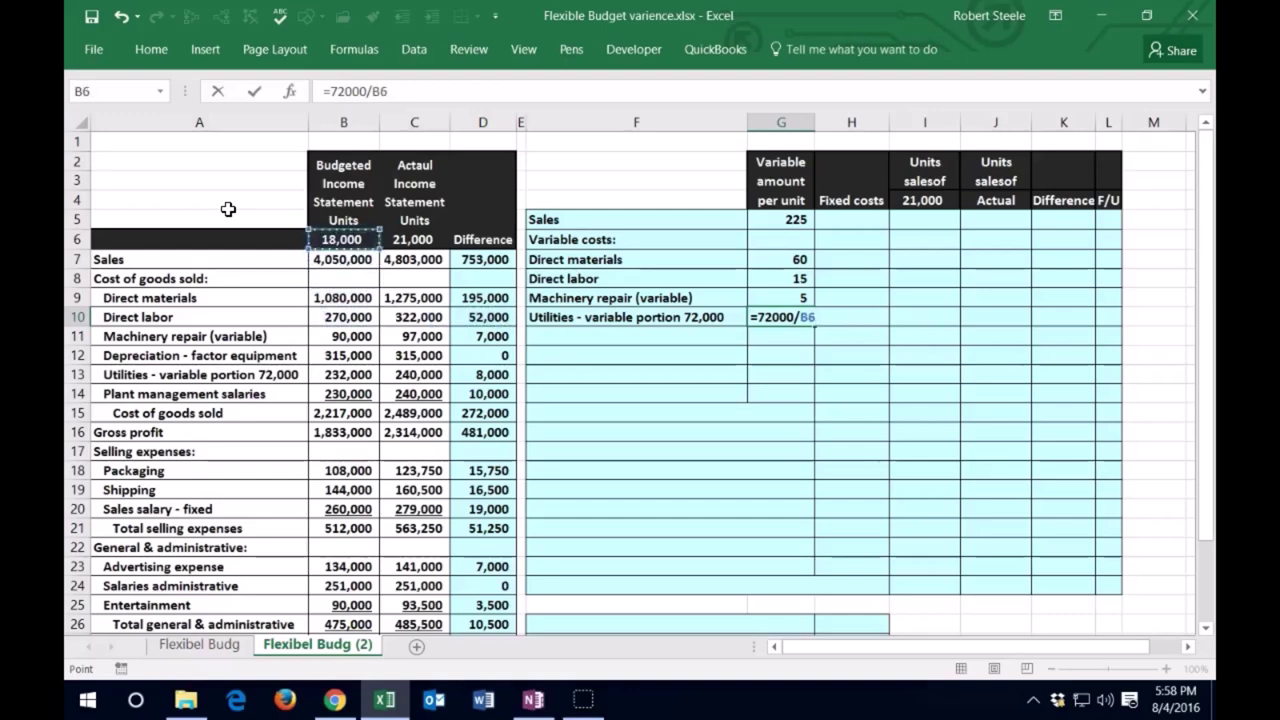
pyautogui.press('Return')
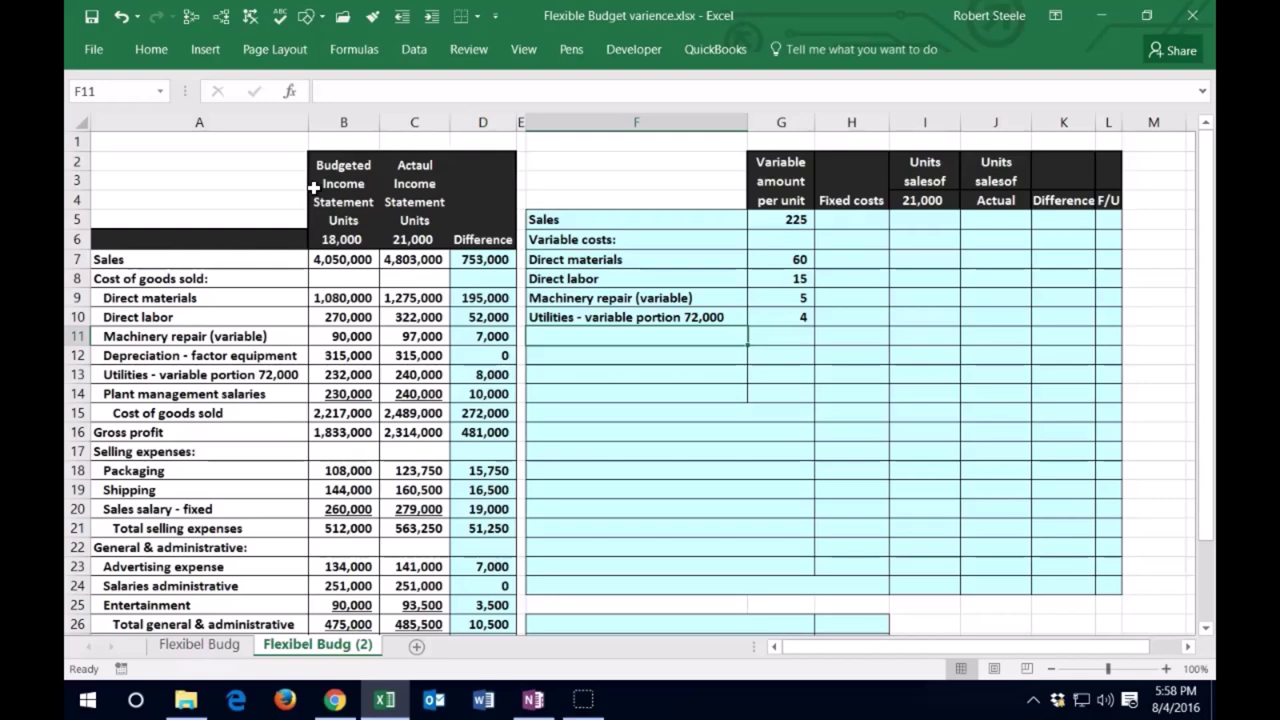
# - Highlight the Plant management salaries label in A14 with yellow fill
pyautogui.click(145, 394)
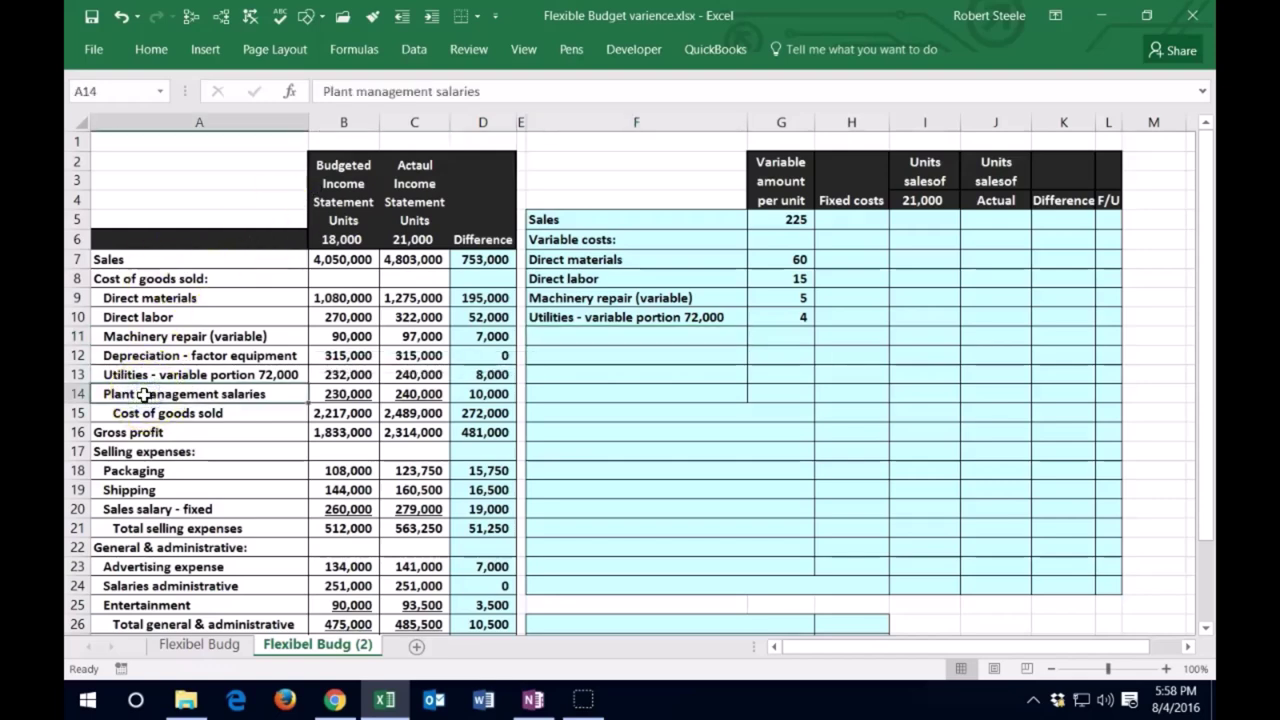
pyautogui.rightClick(244, 392)
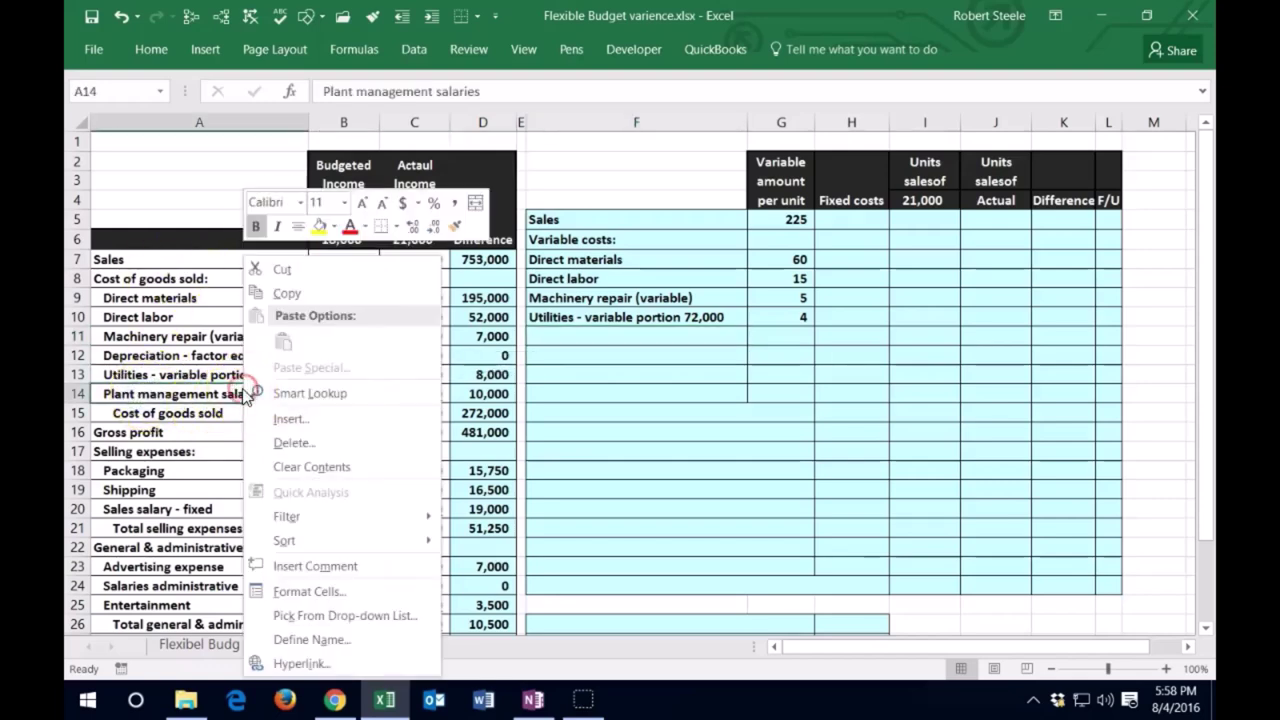
pyautogui.click(320, 226)
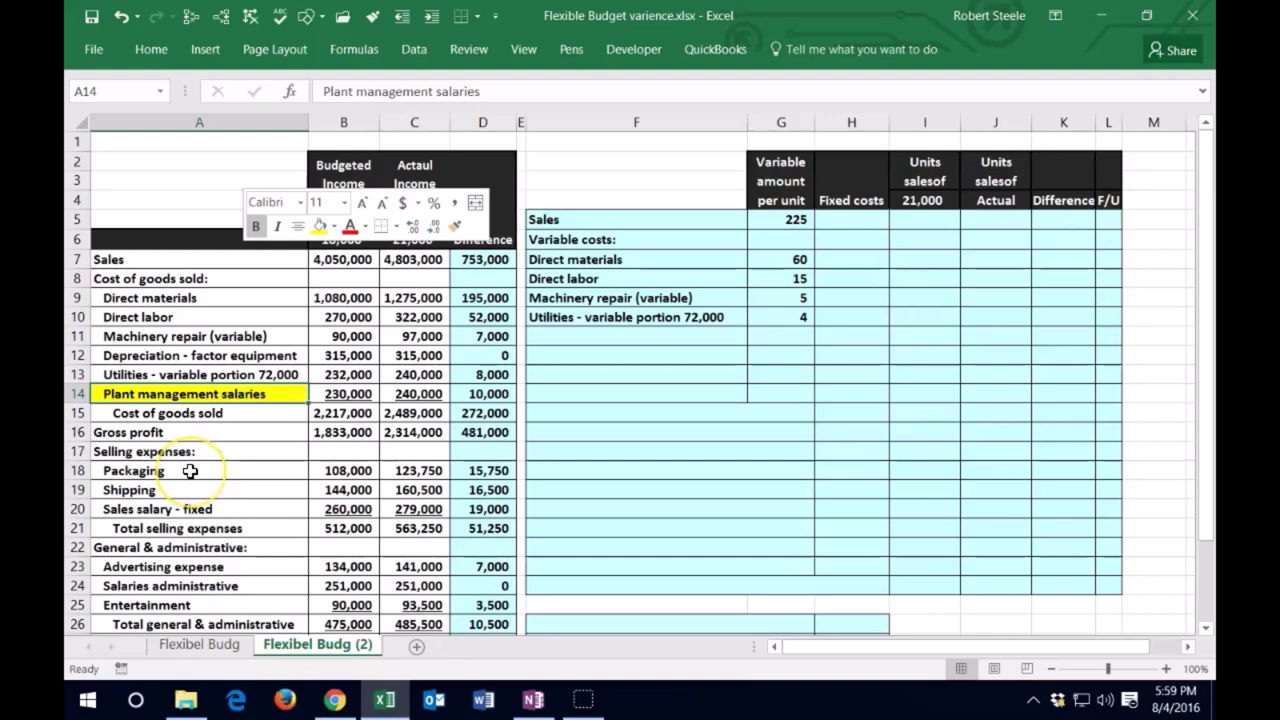
# - Link F11 to the Packaging label in A18
pyautogui.click(205, 413)
pyautogui.click(192, 432)
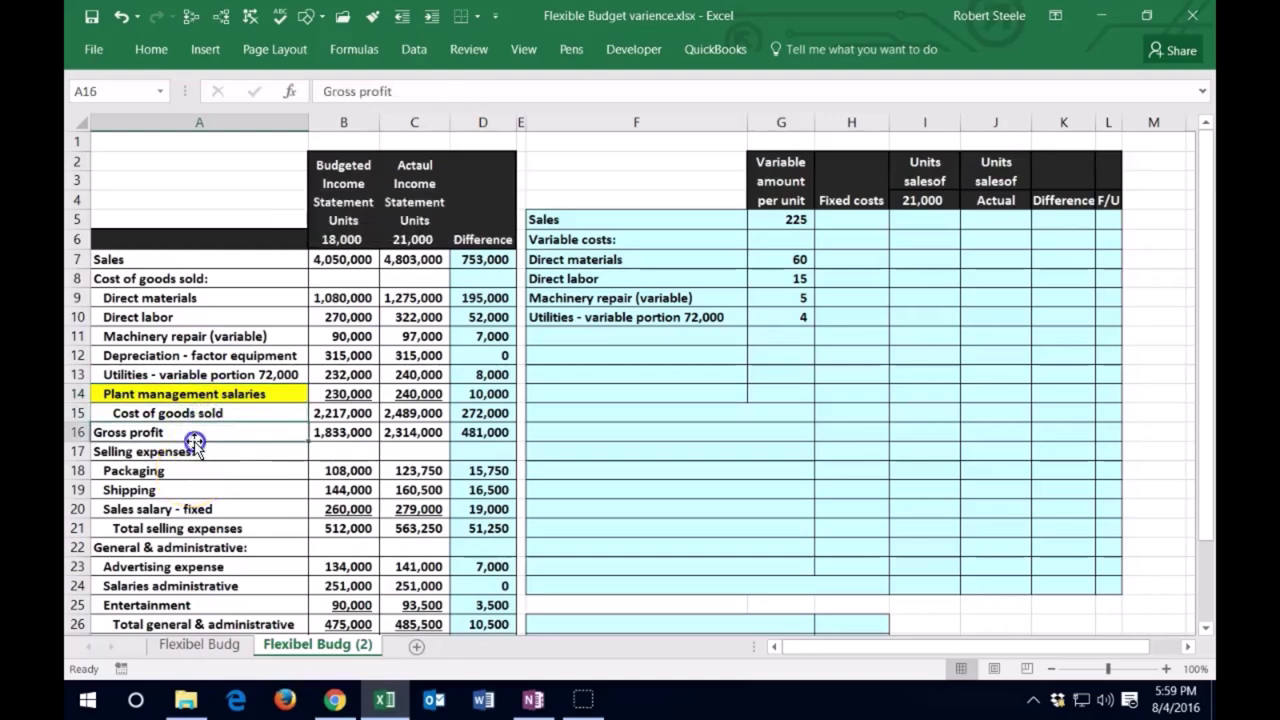
pyautogui.click(188, 470)
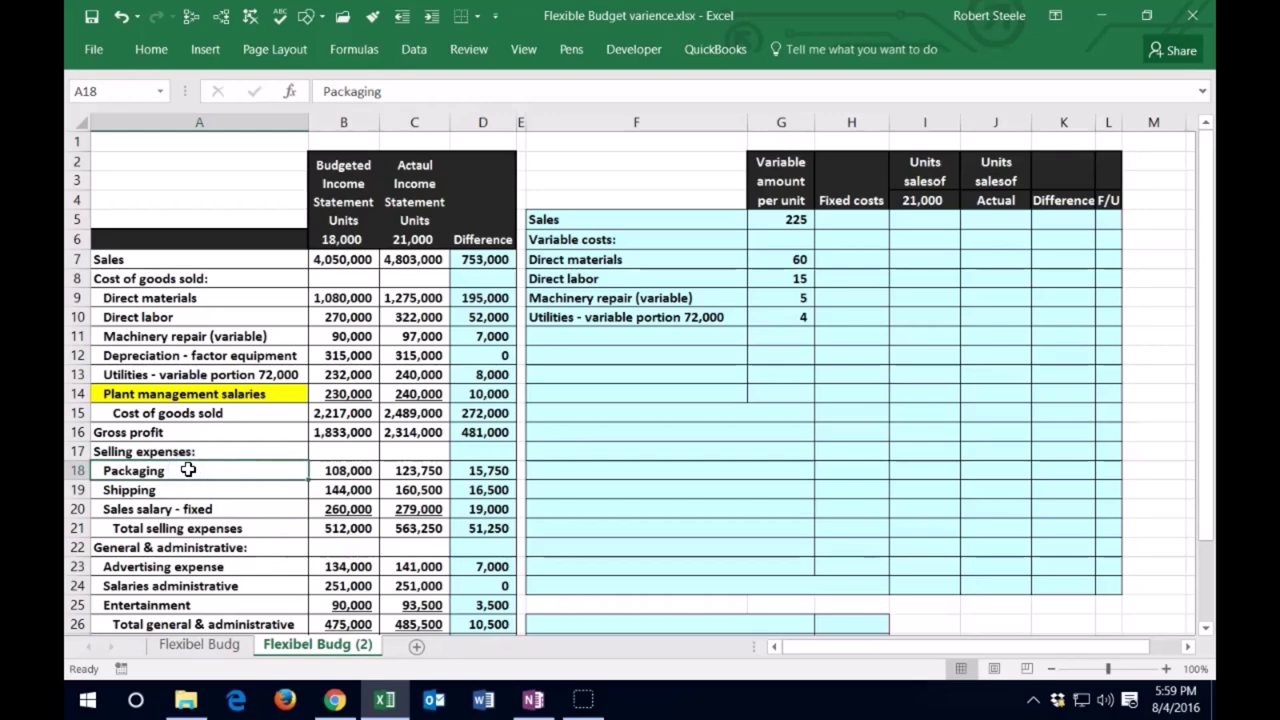
pyautogui.click(564, 334)
pyautogui.write('=')
pyautogui.press('Down')
pyautogui.press('Down')
pyautogui.press('Down')
pyautogui.press('Down')
pyautogui.press('Down')
pyautogui.press('Down')
pyautogui.press('Left')
pyautogui.press('Left')
pyautogui.press('Left')
pyautogui.press('Left')
pyautogui.press('Left')
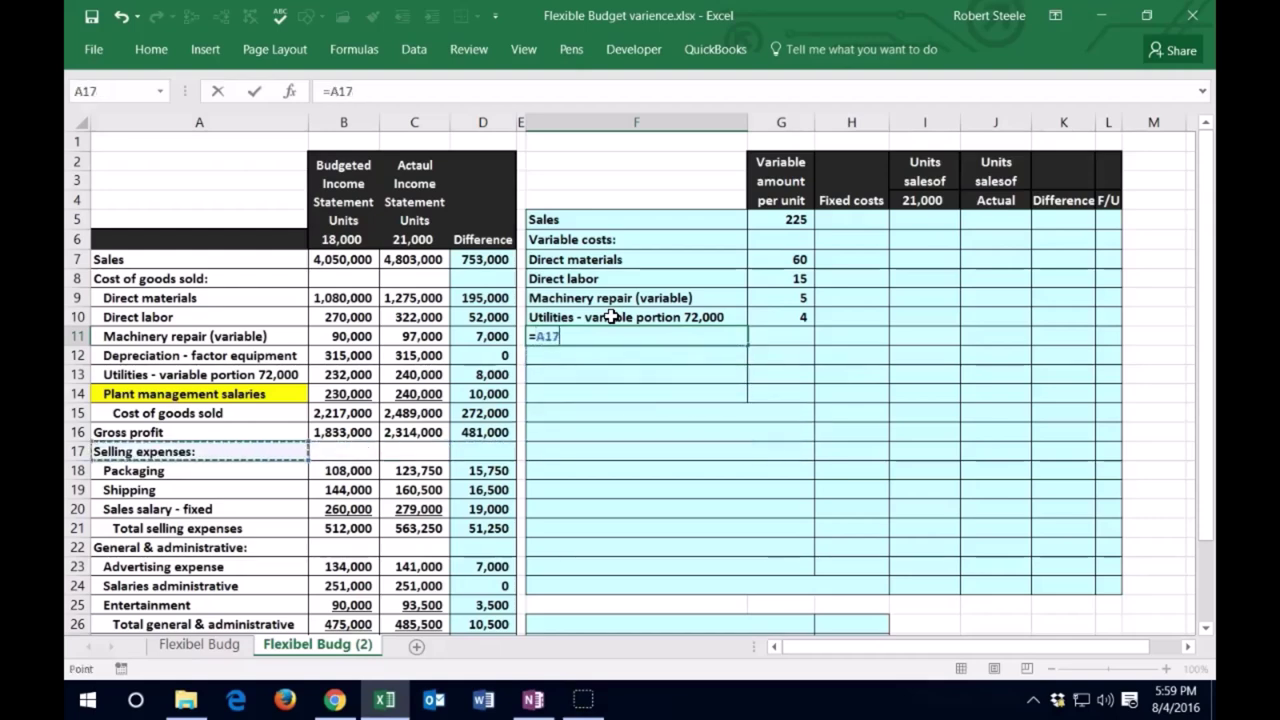
pyautogui.press('Down')
pyautogui.press('Tab')
# - Calculate the Packaging variable amount per unit in G11 as budgeted cost B18 divided by budgeted units B6
pyautogui.write('=')
pyautogui.press('Down')
pyautogui.press('Down')
pyautogui.press('Down')
pyautogui.press('Down')
pyautogui.press('Down')
pyautogui.press('Left')
pyautogui.press('Left')
pyautogui.press('Left')
pyautogui.press('Left')
pyautogui.press('Left')
pyautogui.press('Down')
pyautogui.press('Down')
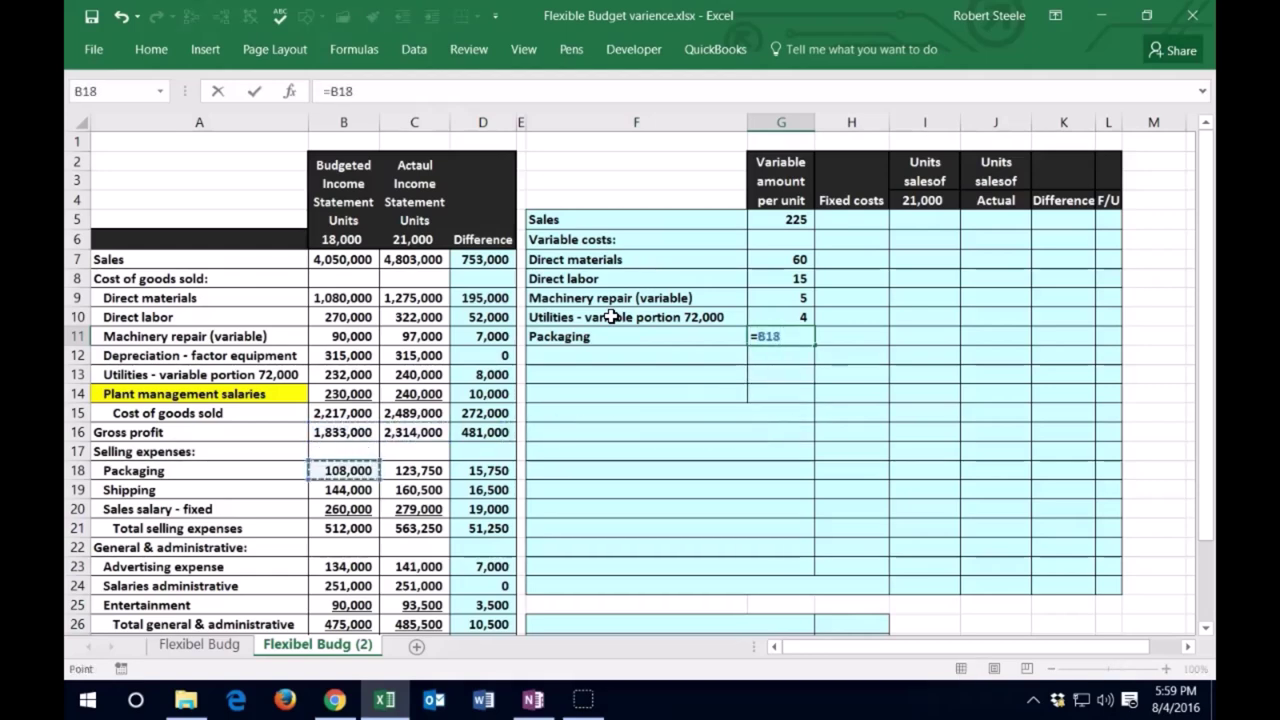
pyautogui.press('Left')
pyautogui.press('Left')
pyautogui.press('Left')
pyautogui.press('Left')
pyautogui.press('Left')
pyautogui.press('Up')
pyautogui.press('Up')
pyautogui.press('Up')
pyautogui.press('Up')
pyautogui.press('Up')
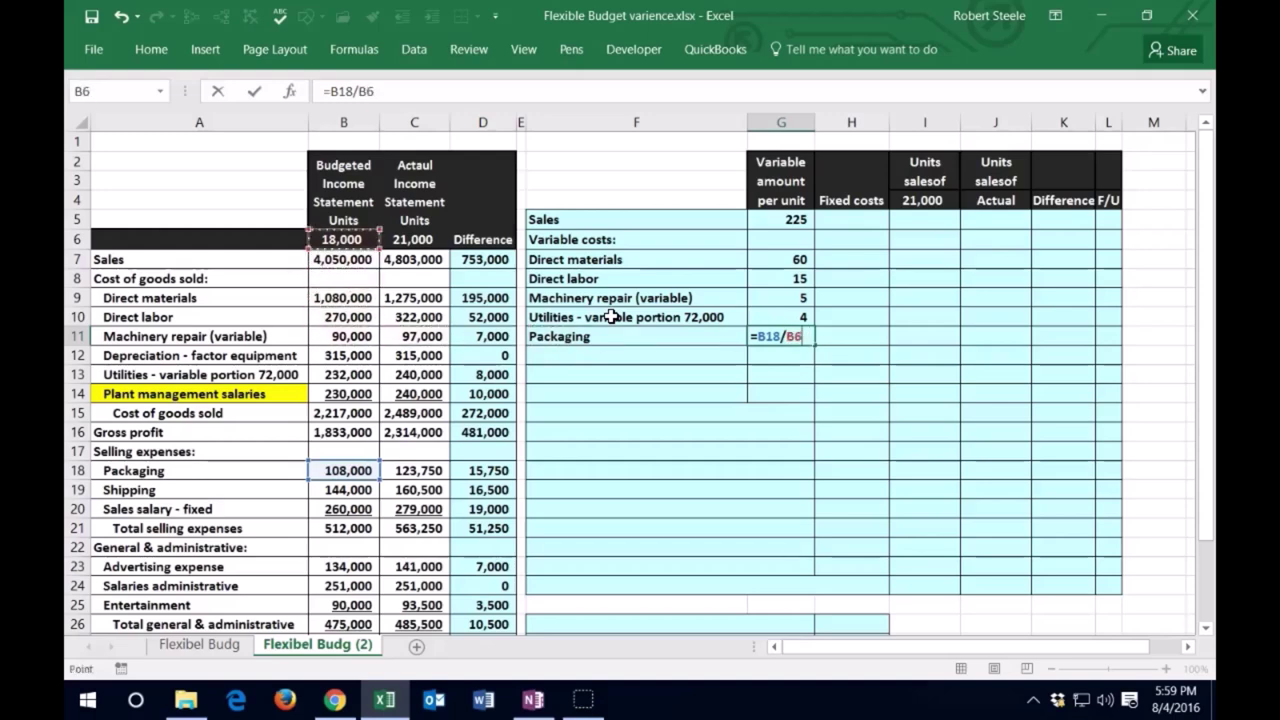
pyautogui.press('Return')
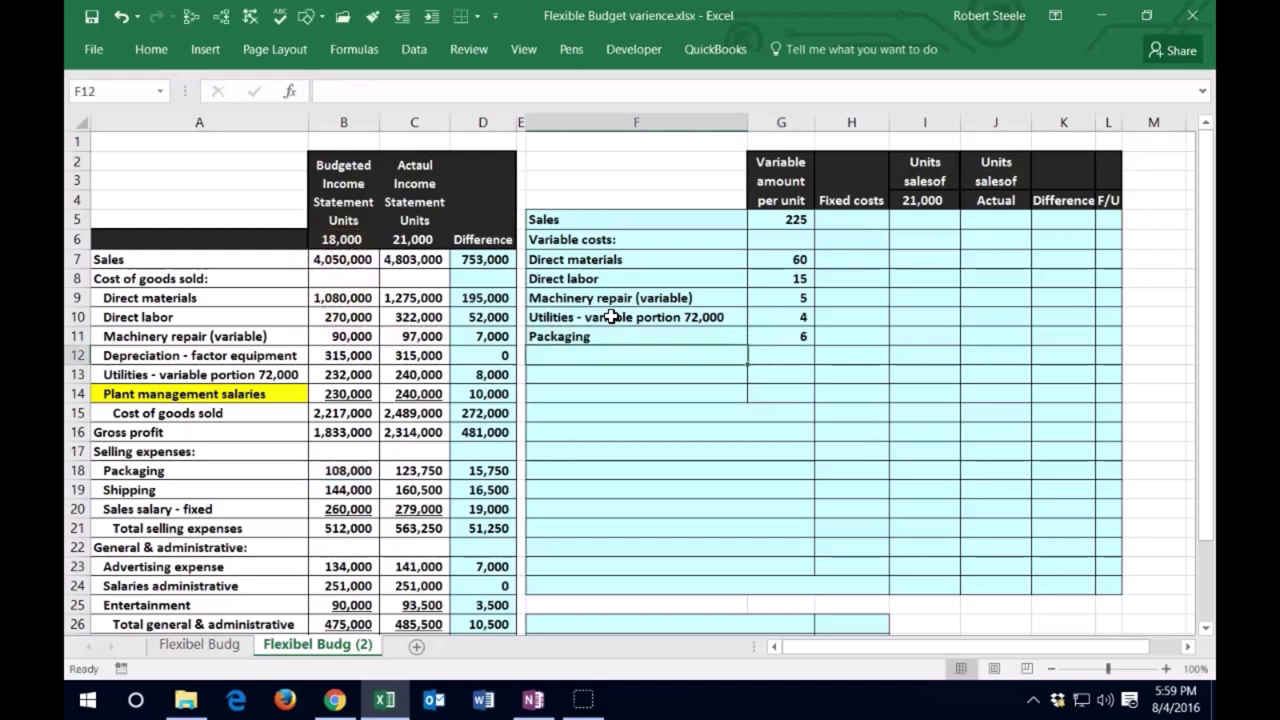
# - Link F12 to the Shipping label in A19
pyautogui.write('=')
pyautogui.press('Down')
pyautogui.press('Down')
pyautogui.press('Down')
pyautogui.press('Down')
pyautogui.press('Down')
pyautogui.press('Down')
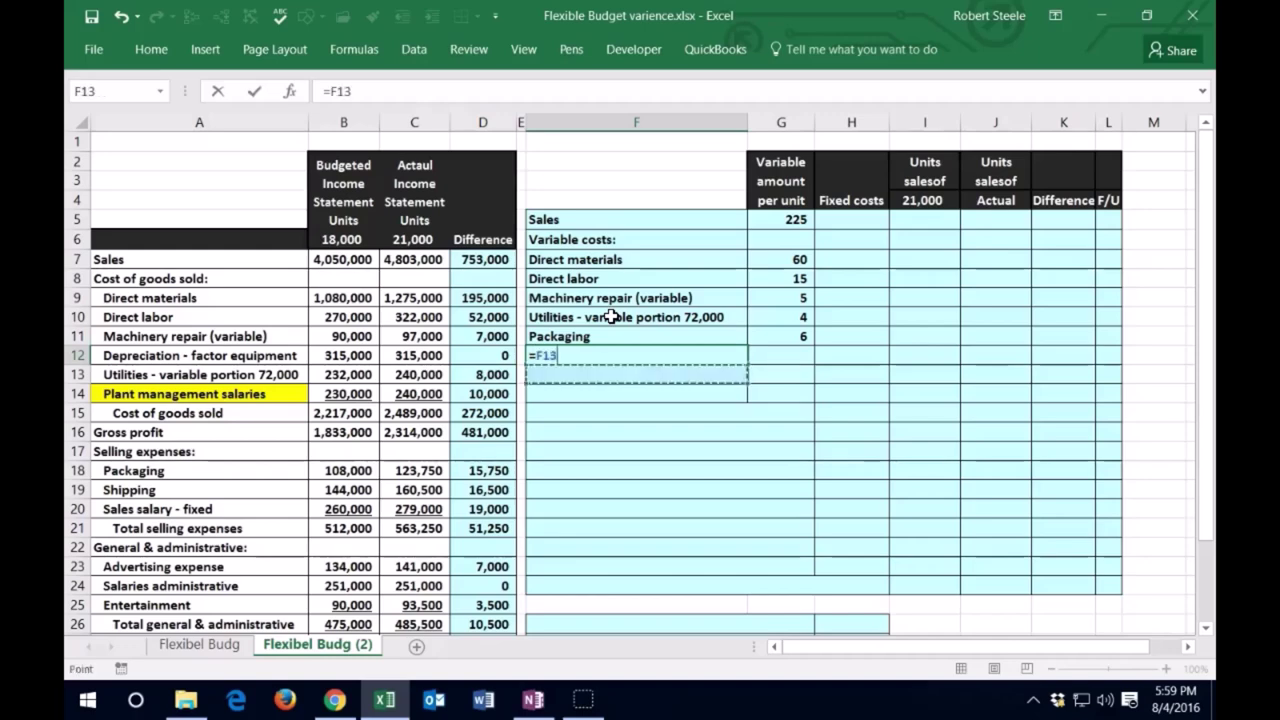
pyautogui.press('Left')
pyautogui.press('Left')
pyautogui.press('Left')
pyautogui.press('Left')
pyautogui.press('Down')
pyautogui.press('Left')
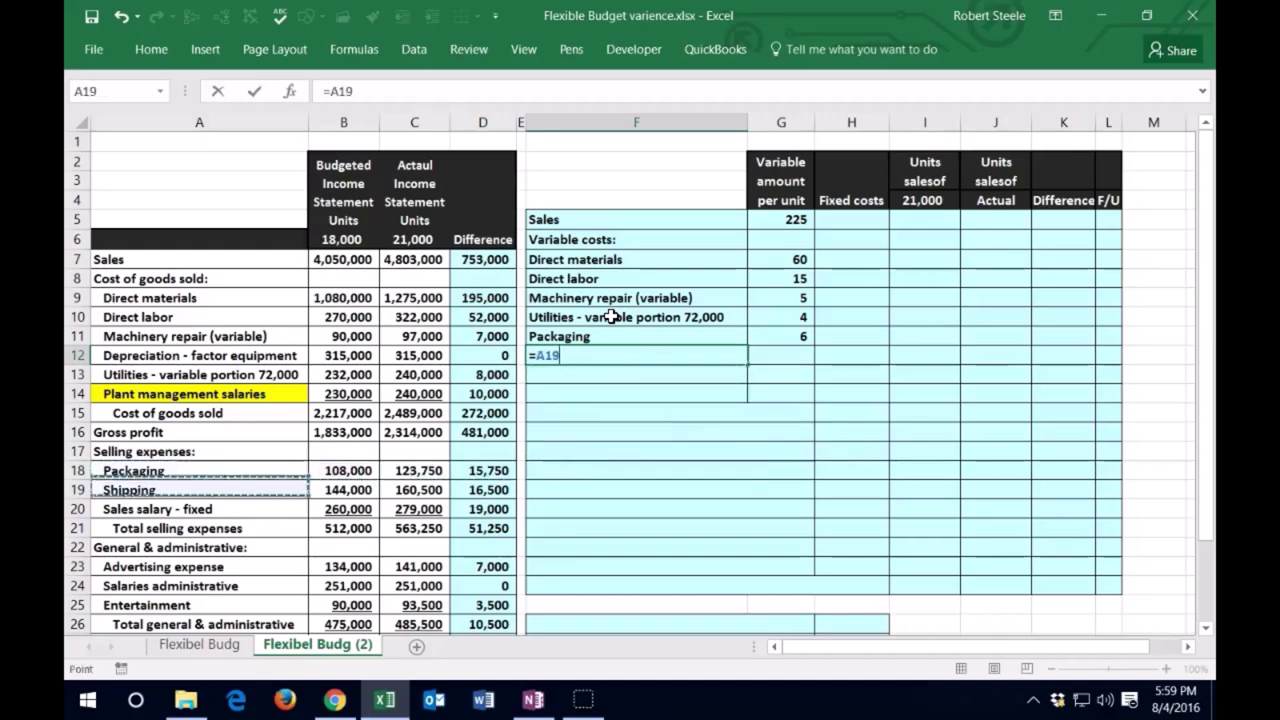
pyautogui.press('Tab')
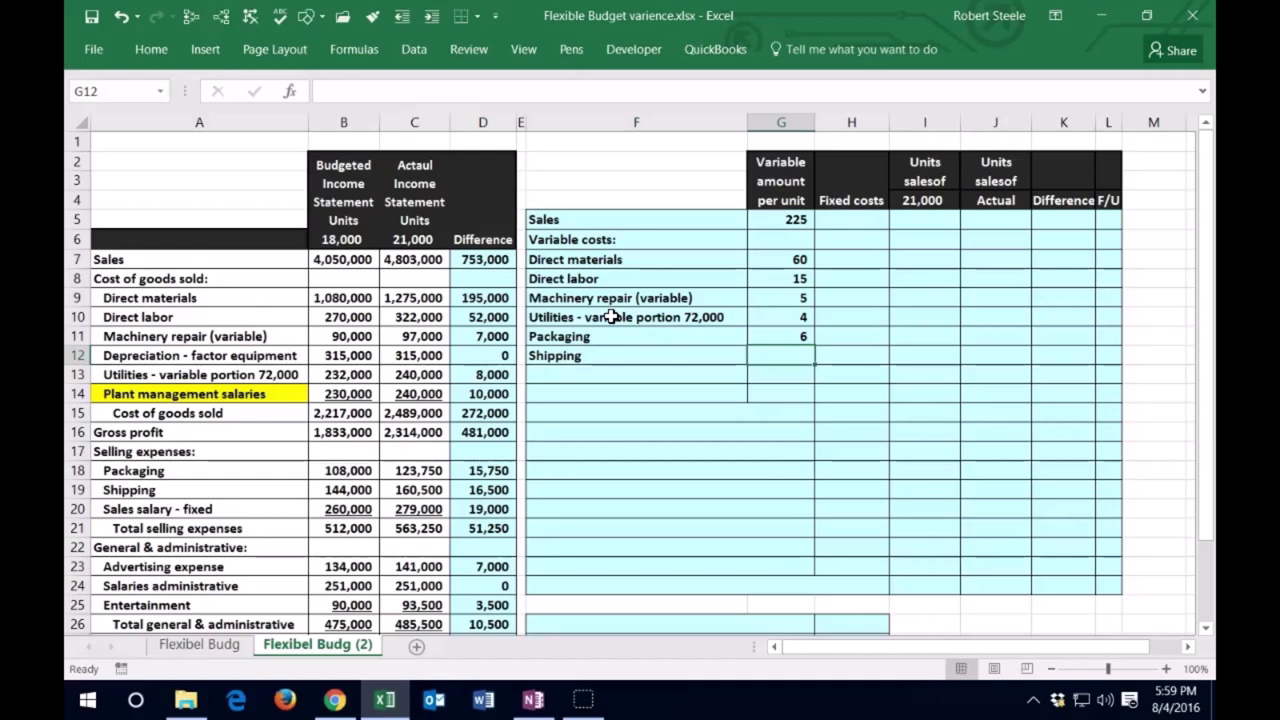
# - Calculate the Shipping variable amount per unit in G12 as budgeted cost B19 divided by budgeted units B6
pyautogui.write('=')
pyautogui.press('Down')
pyautogui.press('Down')
pyautogui.press('Down')
pyautogui.press('Down')
pyautogui.press('Down')
pyautogui.press('Down')
pyautogui.press('Down')
pyautogui.press('Left')
pyautogui.press('Left')
pyautogui.press('Left')
pyautogui.press('Left')
pyautogui.press('Left')
pyautogui.press('Right')
pyautogui.write('/')
pyautogui.press('Left')
pyautogui.press('Left')
pyautogui.press('Left')
pyautogui.press('Left')
pyautogui.press('Left')
pyautogui.press('Up')
pyautogui.press('Up')
pyautogui.press('Up')
pyautogui.press('Up')
pyautogui.press('Up')
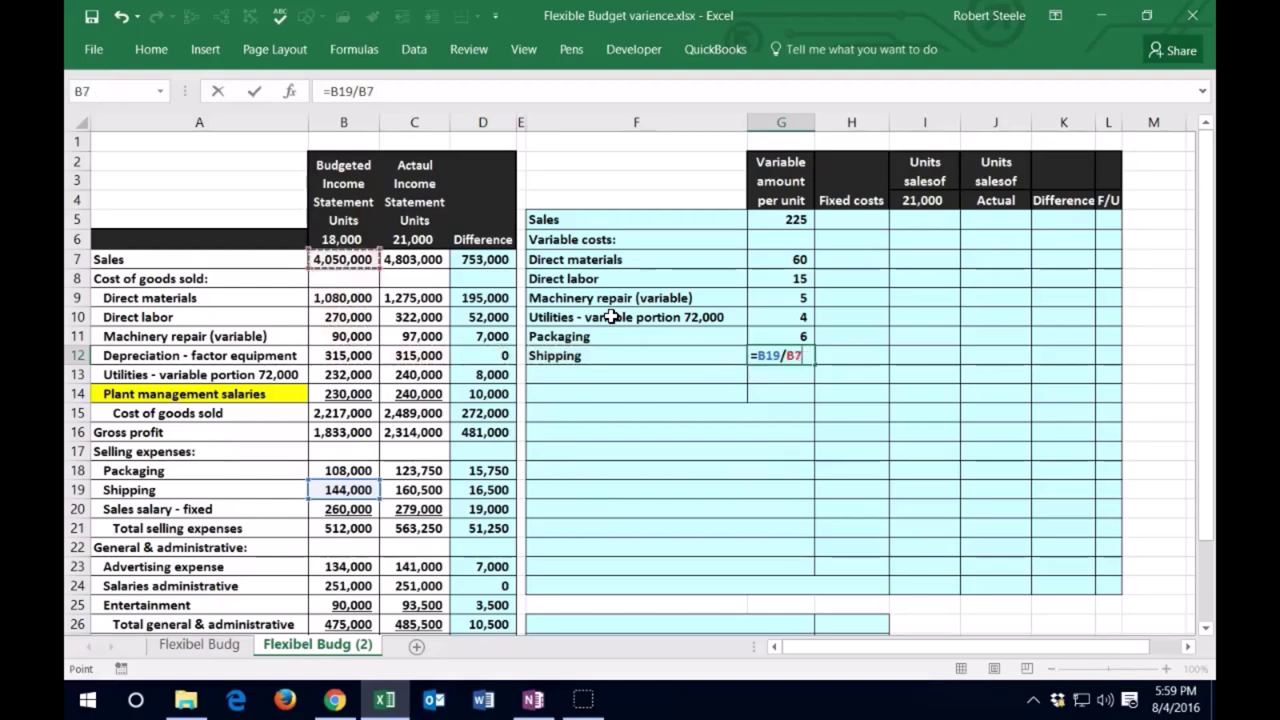
pyautogui.press('Return')
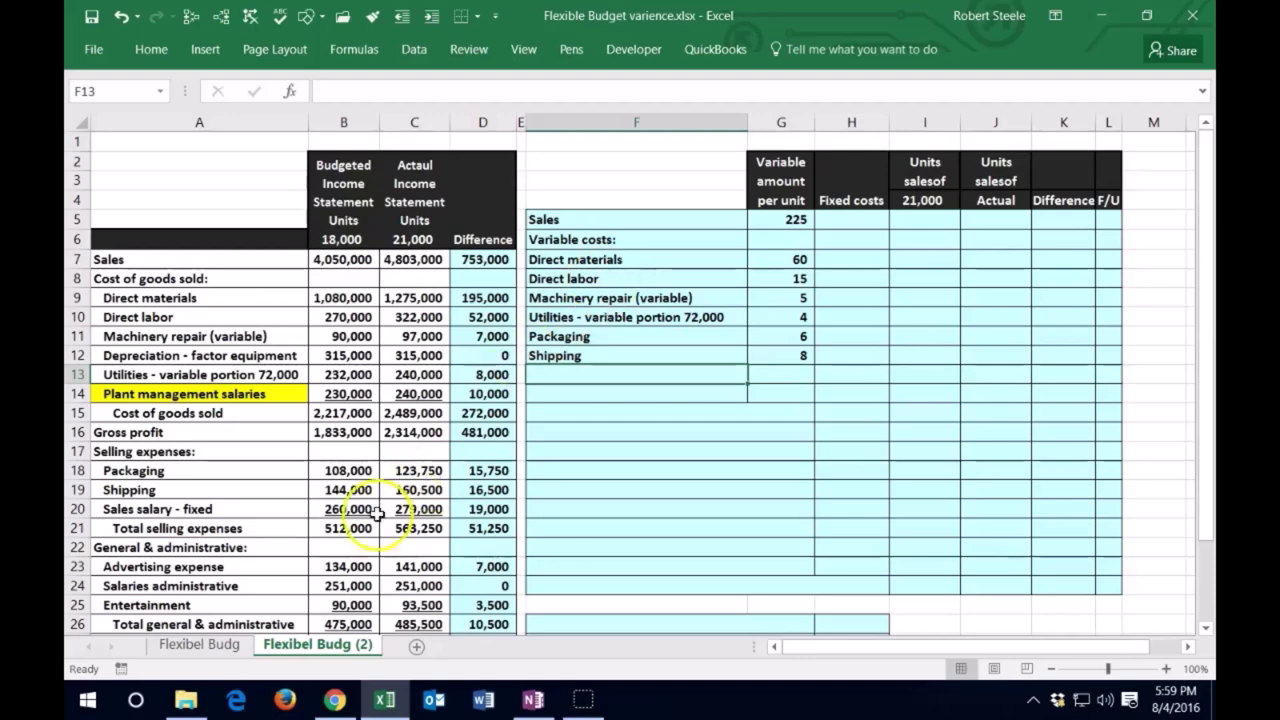
# - Highlight the Sales salary - fixed label in A20 with yellow fill
pyautogui.click(178, 511)
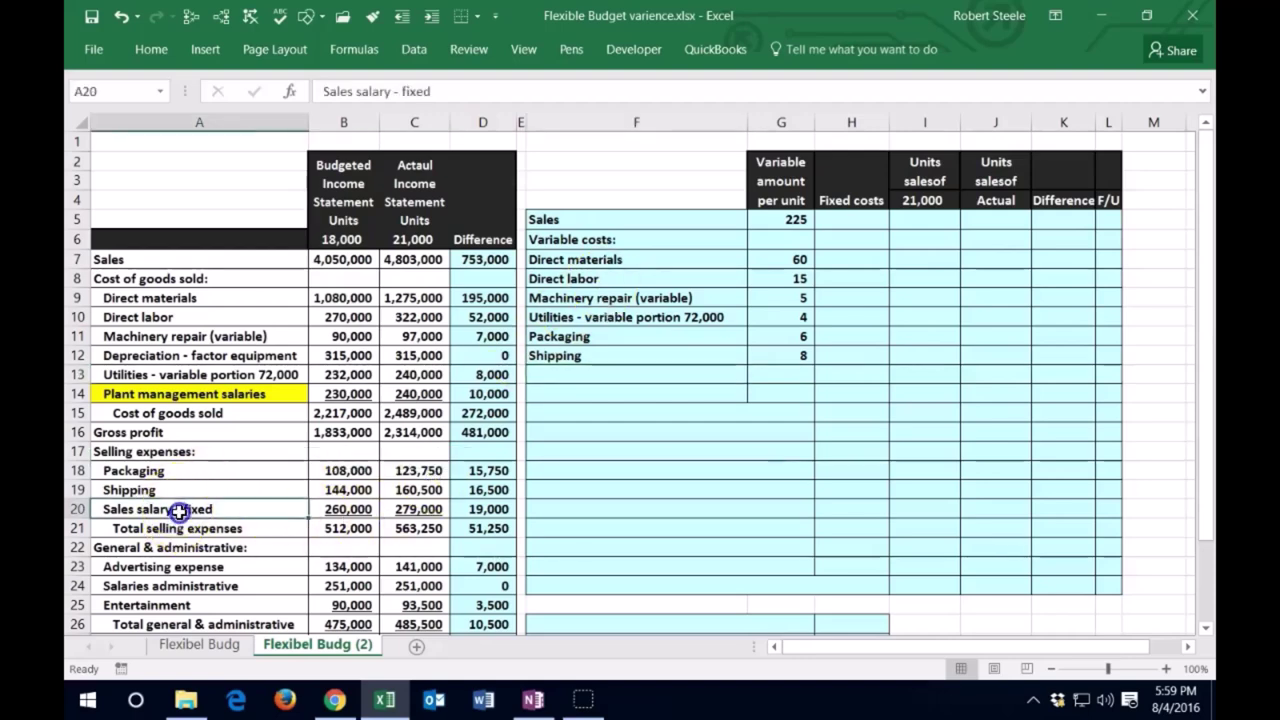
pyautogui.rightClick(178, 511)
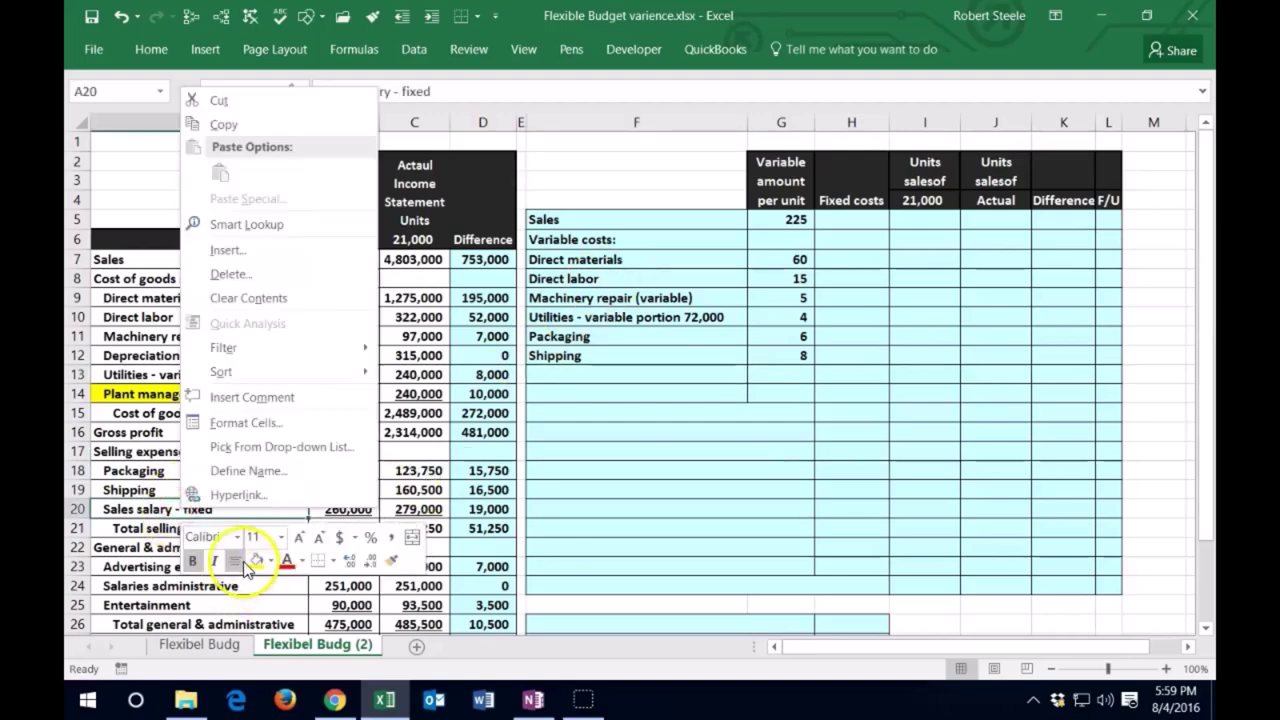
pyautogui.press('Escape')
# - Highlight the Advertising expense, Salaries administrative and Entertainment labels in A23:A25 with yellow fill
pyautogui.click(135, 528)
pyautogui.click(145, 548)
pyautogui.scroll(-1, 165, 535)
pyautogui.click(170, 510)
pyautogui.moveTo(170, 510); pyautogui.dragTo(178, 546)
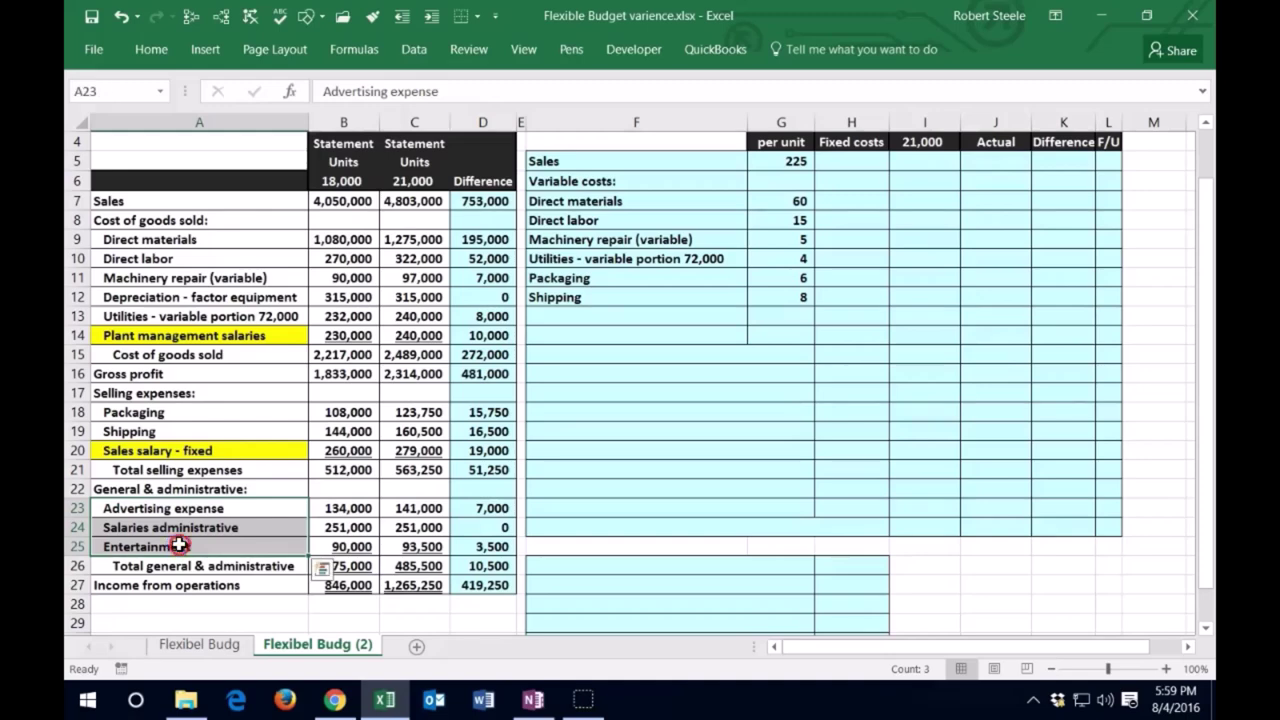
pyautogui.rightClick(178, 546)
pyautogui.click(257, 598)
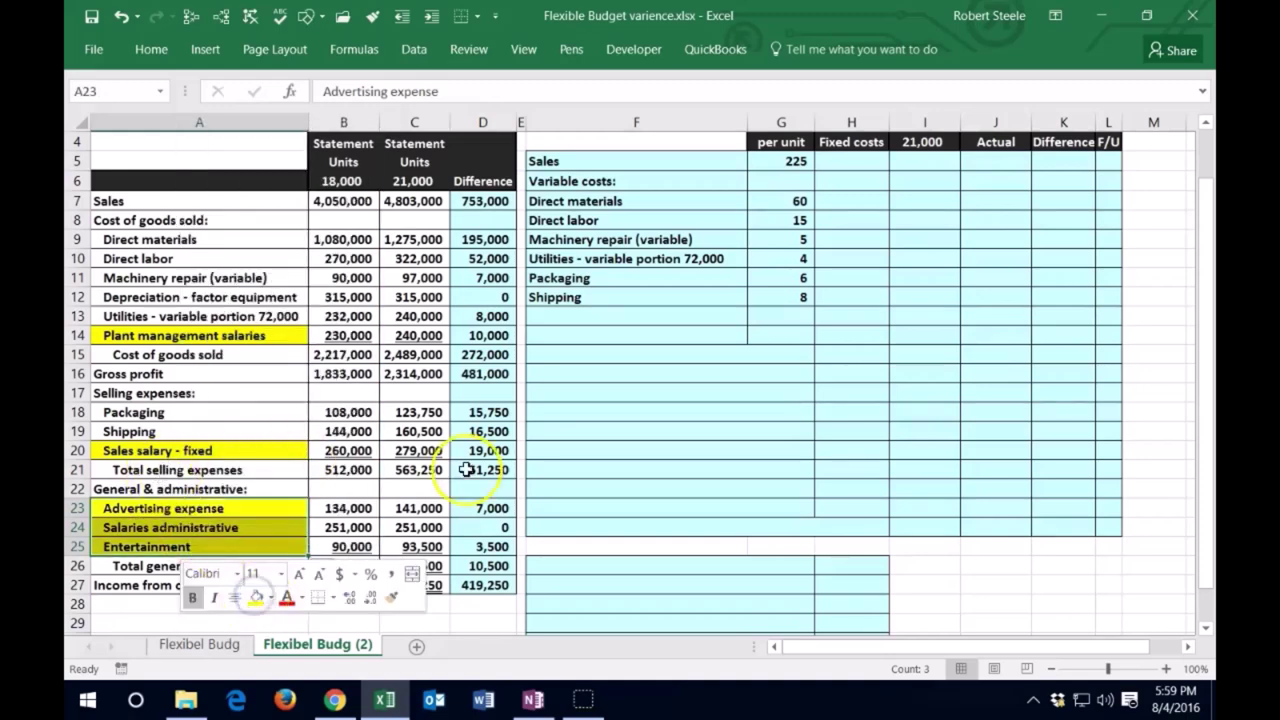
# - Indent the variable cost labels from Direct materials to Shipping in F7:F12 by one level
pyautogui.click(594, 451)
pyautogui.click(606, 321)
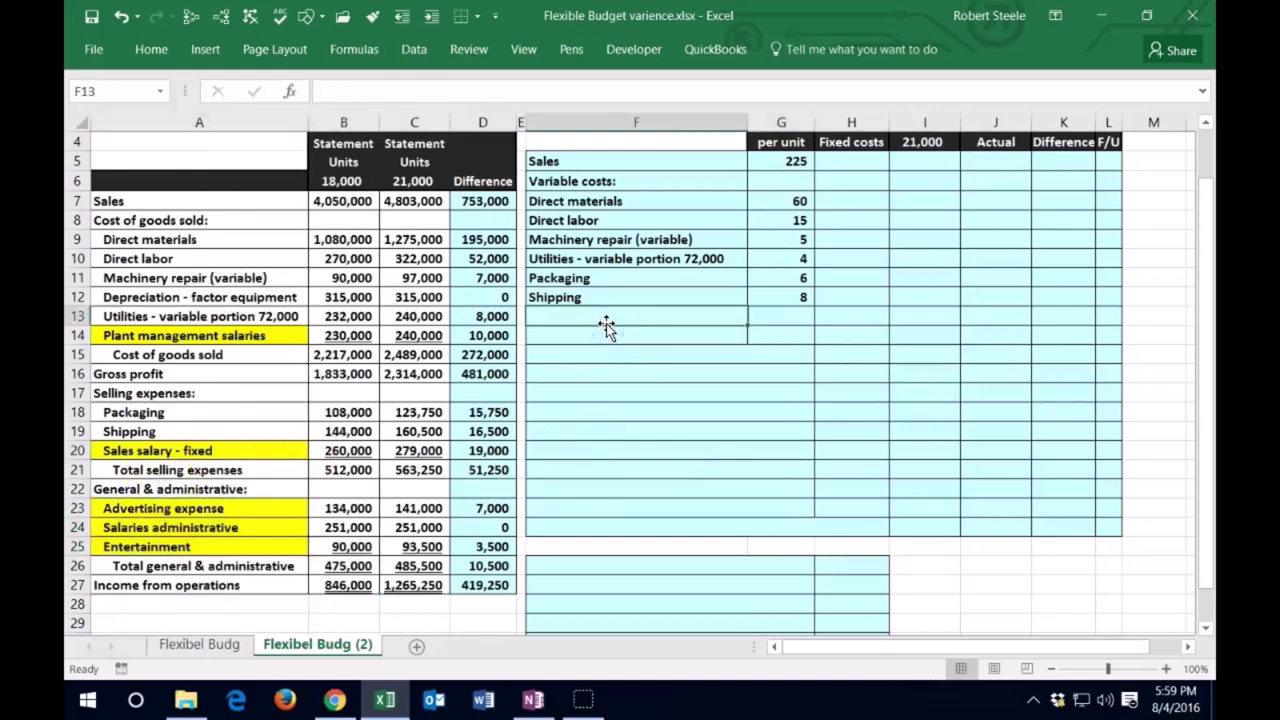
pyautogui.moveTo(586, 201); pyautogui.dragTo(587, 300)
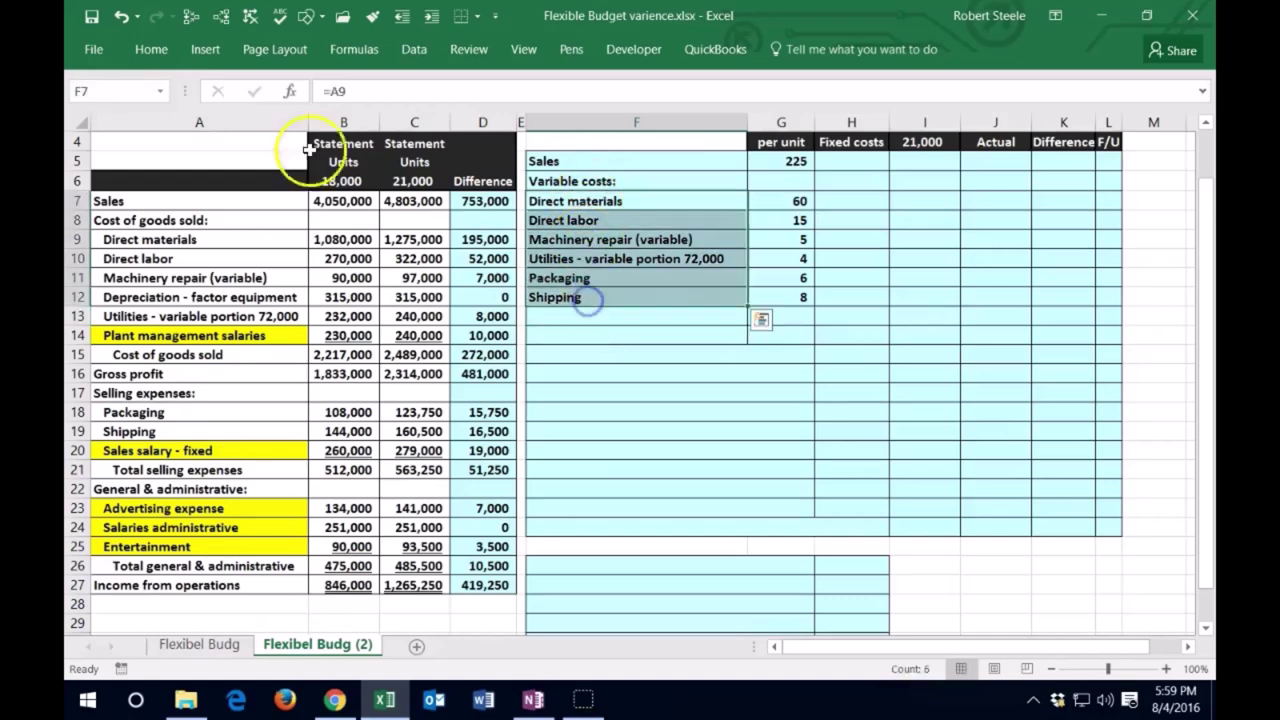
pyautogui.click(155, 52)
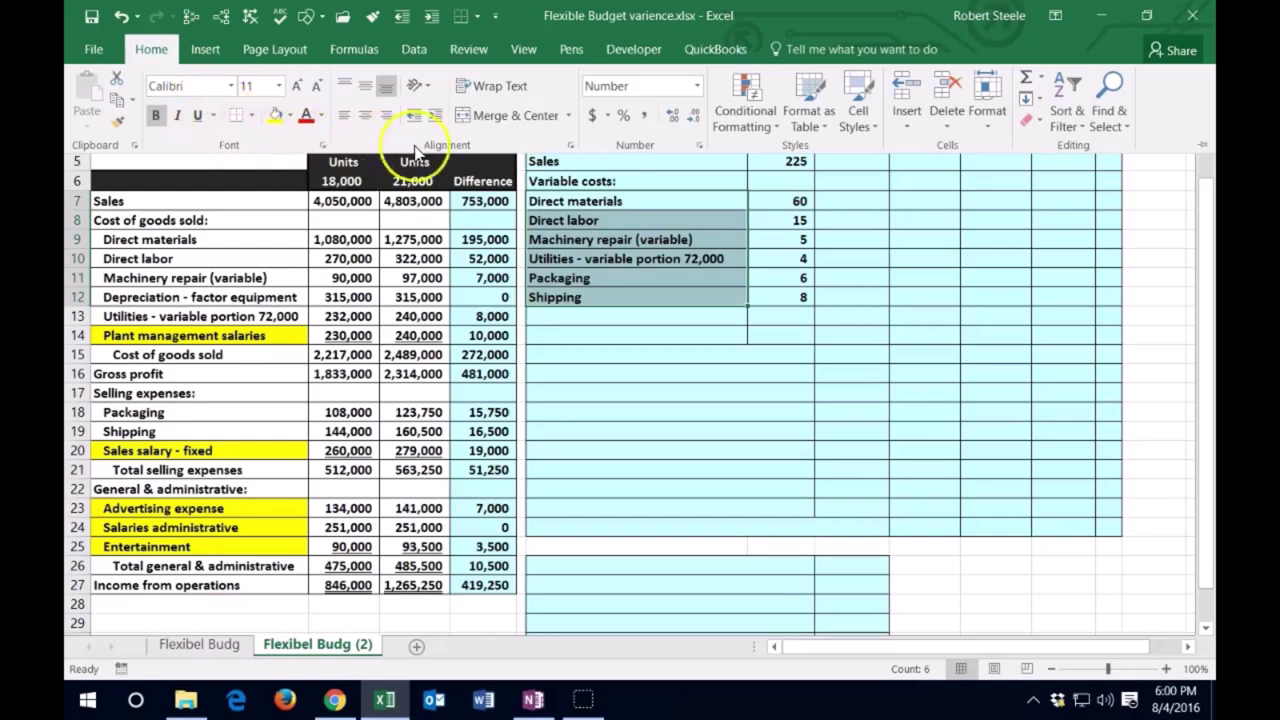
pyautogui.click(431, 116)
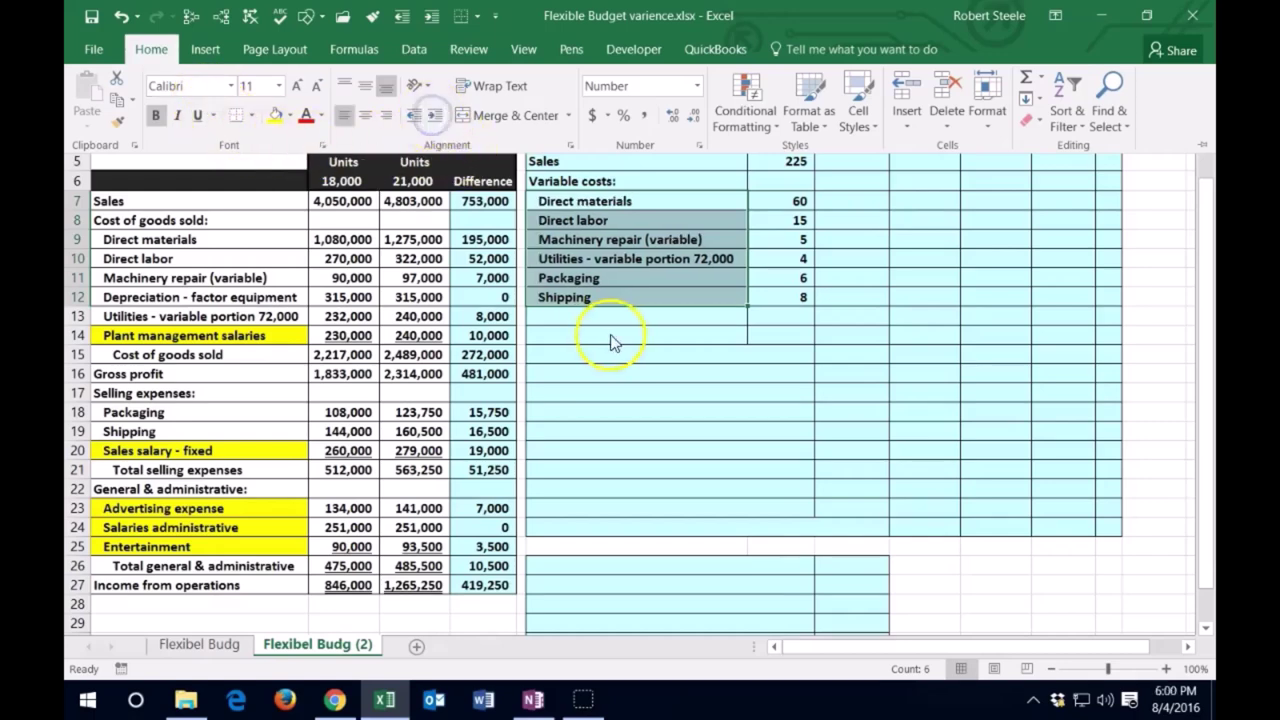
pyautogui.click(575, 285)
# - Copy the Variable costs: heading from F6 to F13 and change the copy to read Total variable costs
pyautogui.click(574, 181)
pyautogui.rightClick(578, 183)
pyautogui.click(619, 220)
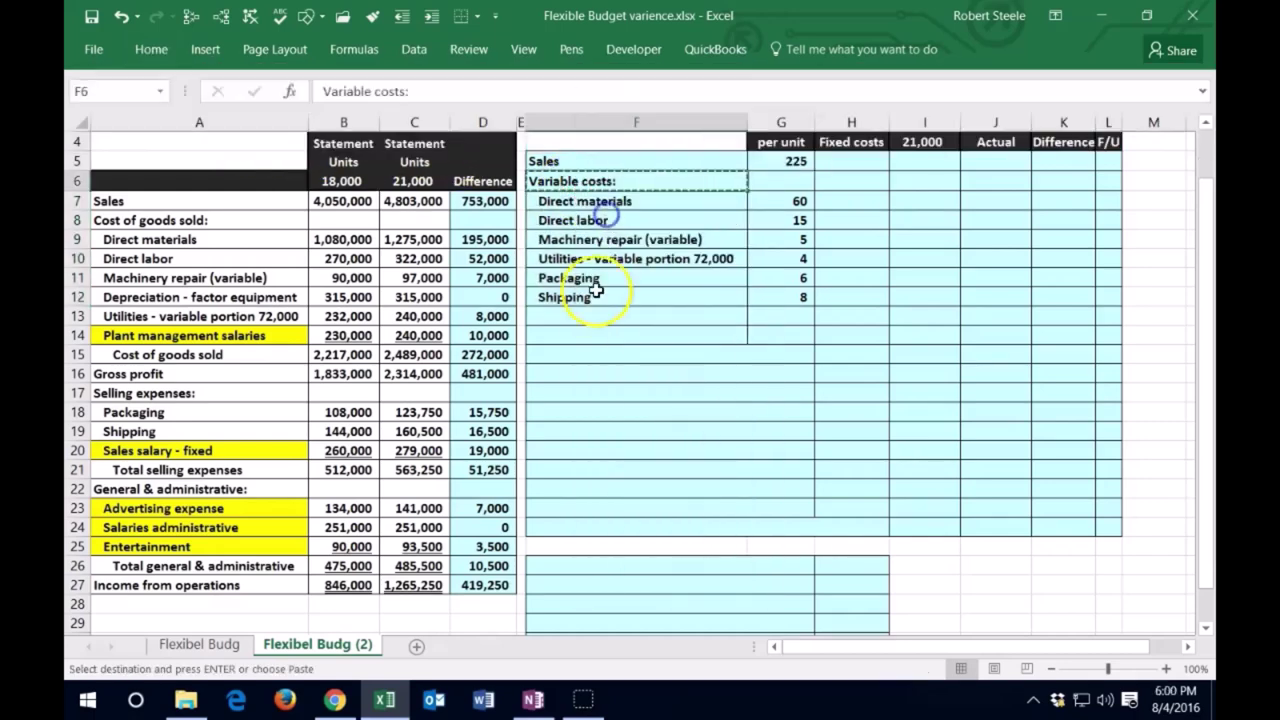
pyautogui.rightClick(573, 316)
pyautogui.click(614, 343)
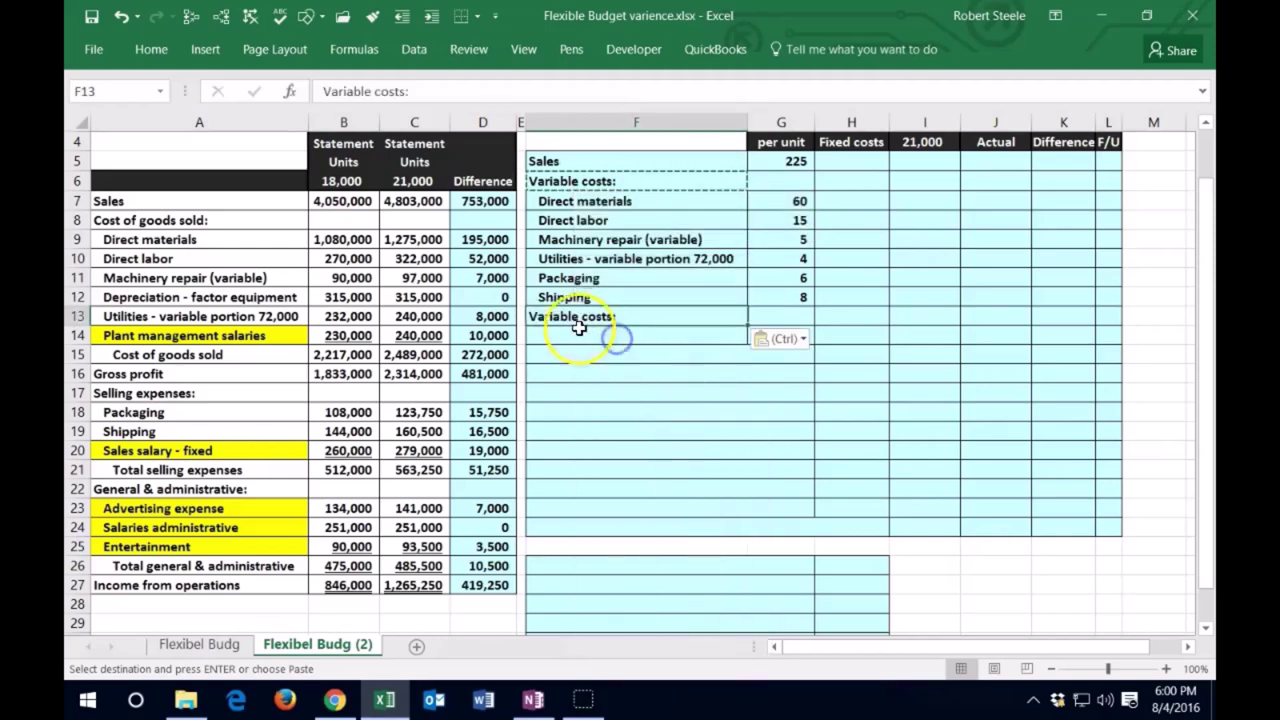
pyautogui.doubleClick(545, 316)
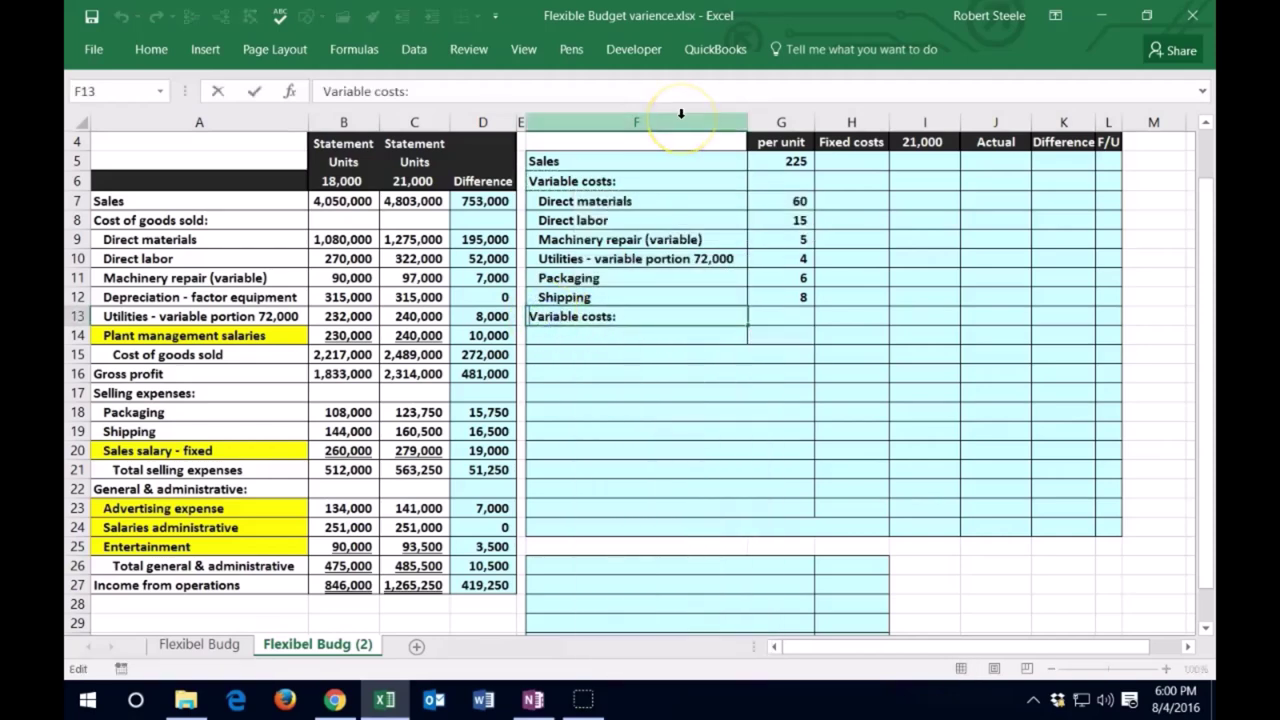
pyautogui.write('Total v')
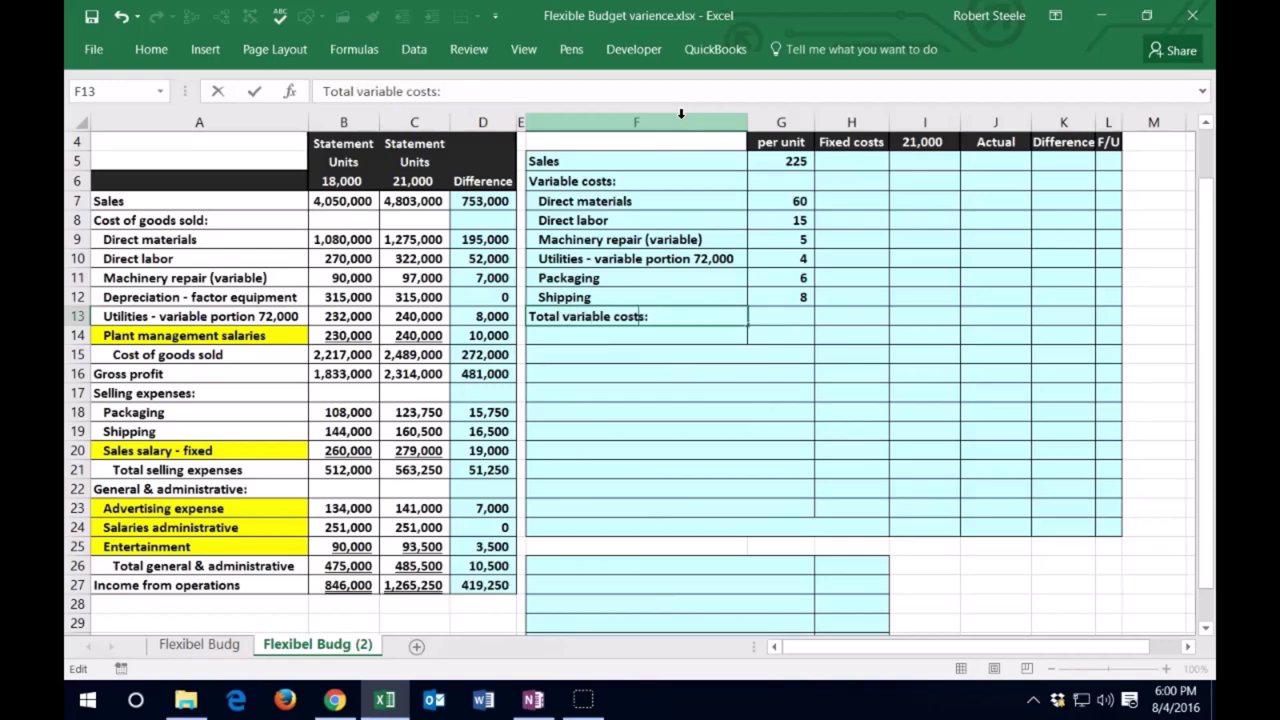
pyautogui.press('Down')
pyautogui.press('Up')
# - Indent the Total variable costs label in F13 by two levels
pyautogui.click(174, 56)
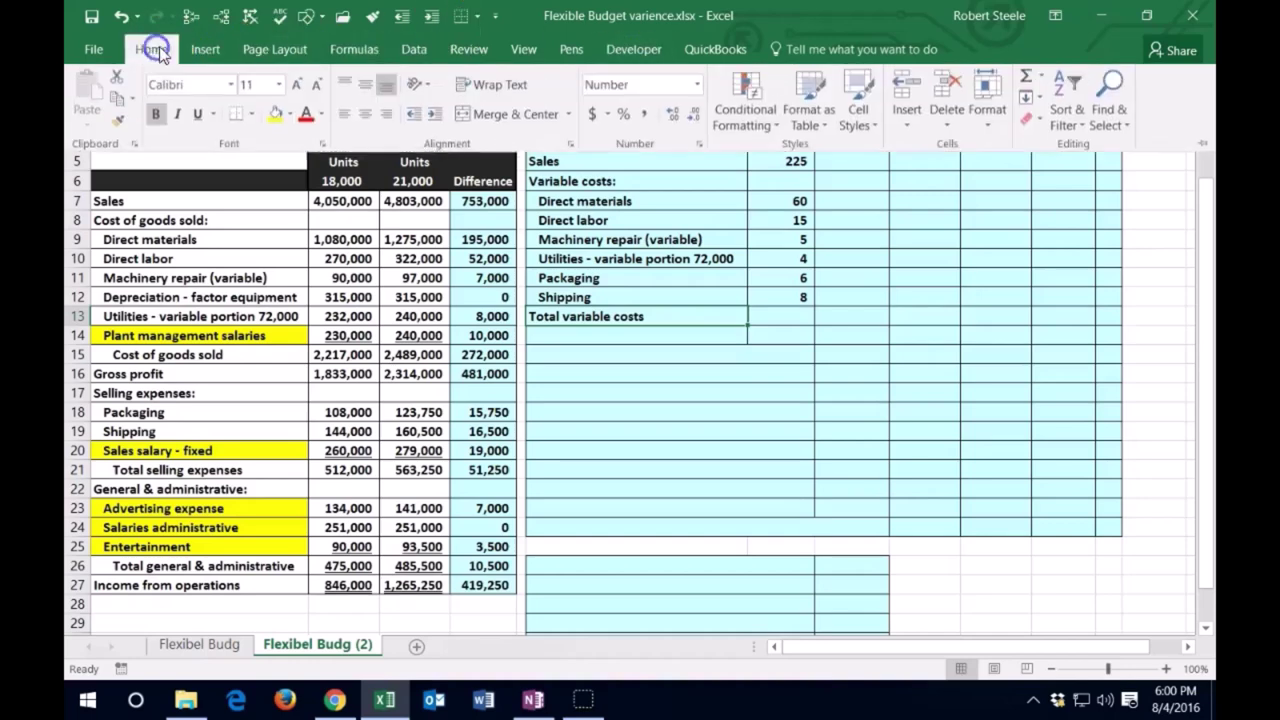
pyautogui.click(428, 115)
pyautogui.click(428, 115)
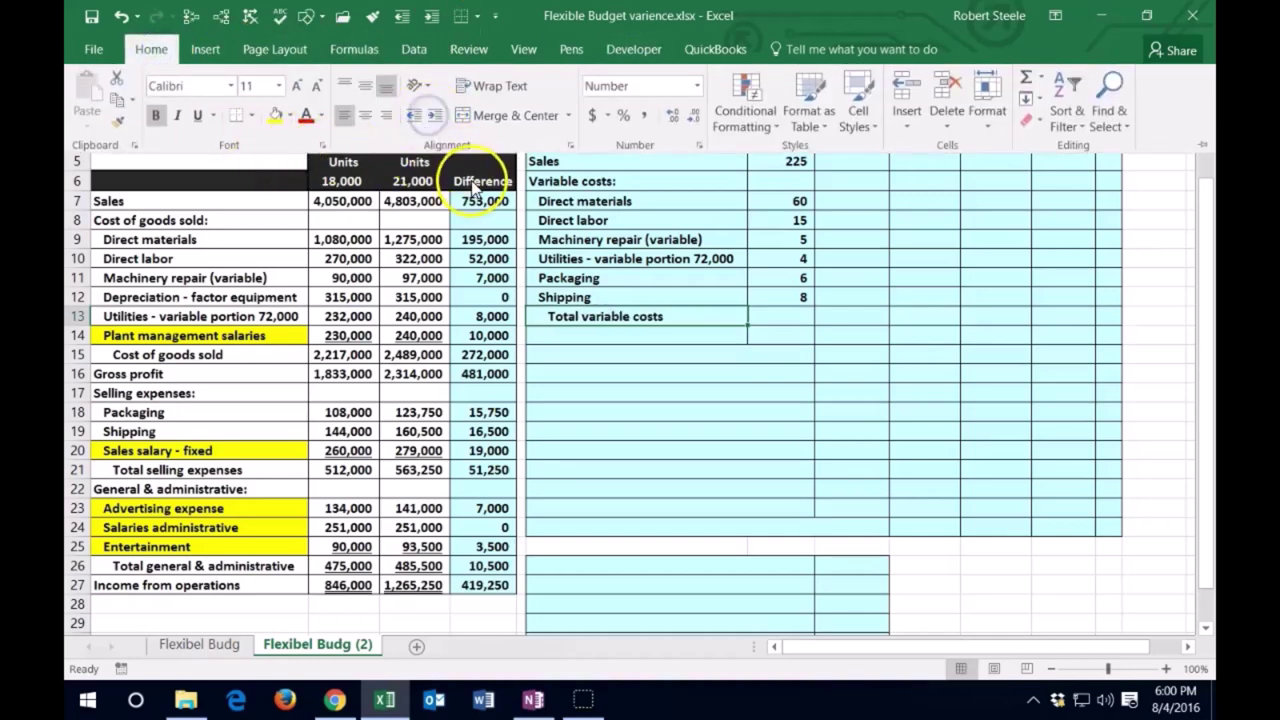
# - Underline the Shipping variable amount per unit in G12
pyautogui.click(780, 300)
pyautogui.click(781, 298)
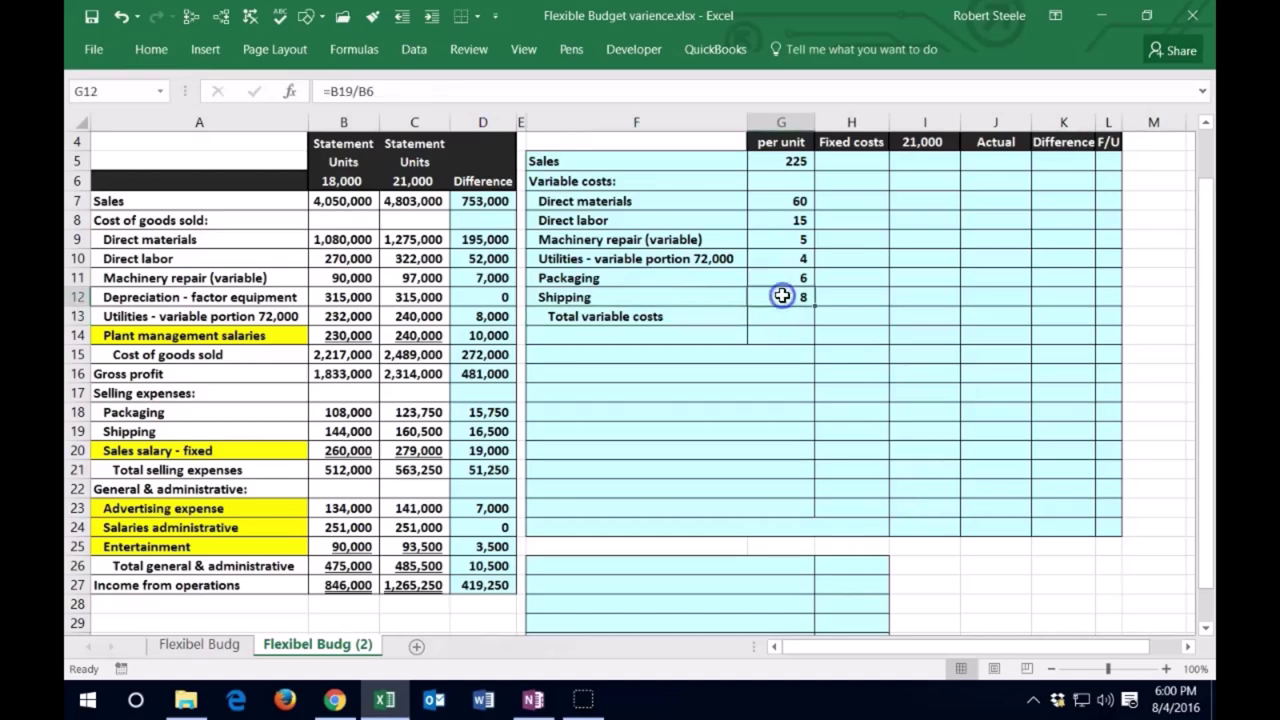
pyautogui.click(152, 50)
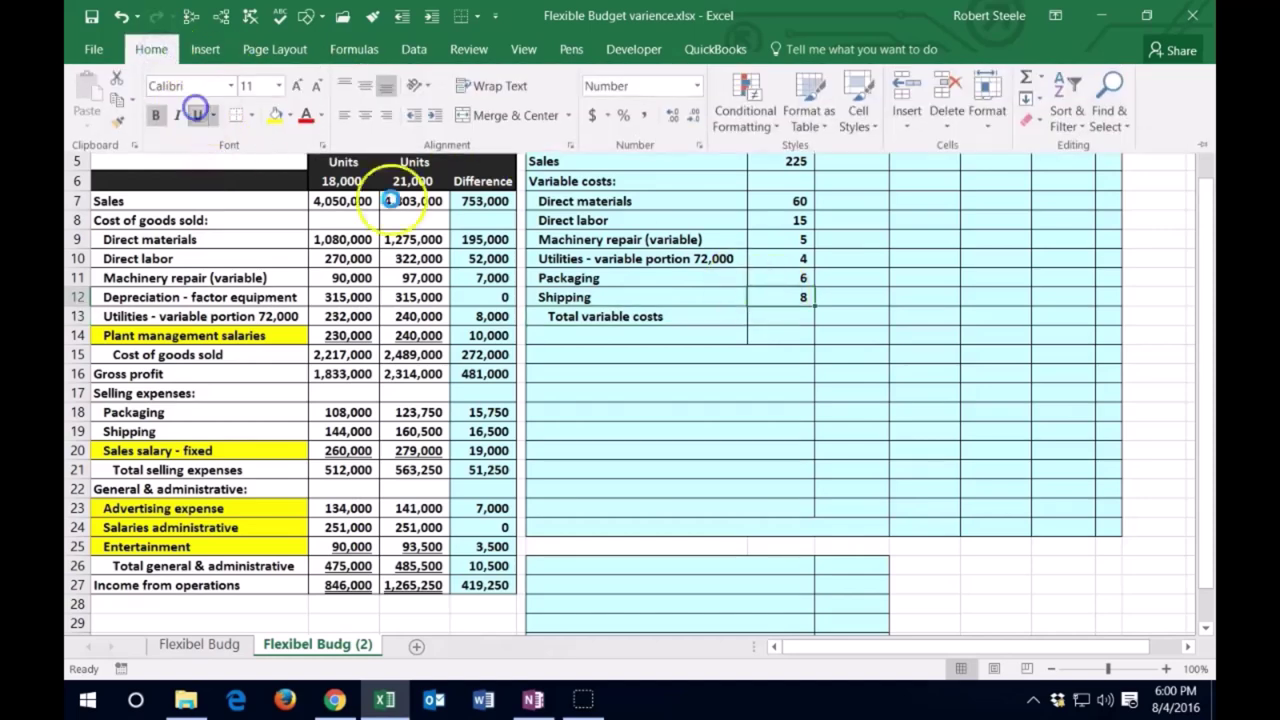
# - Total the variable costs per unit in G13 with a SUM of G7:G12
pyautogui.click(773, 317)
pyautogui.click(778, 318)
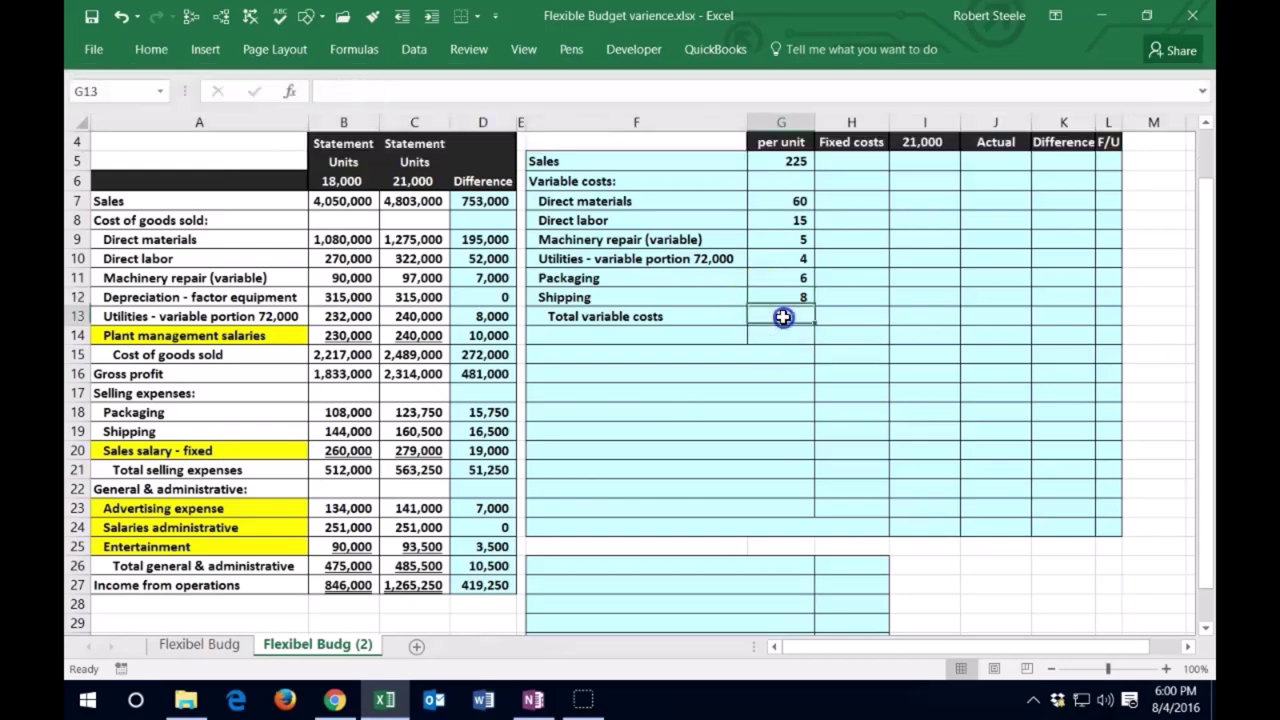
pyautogui.write('=sum(')
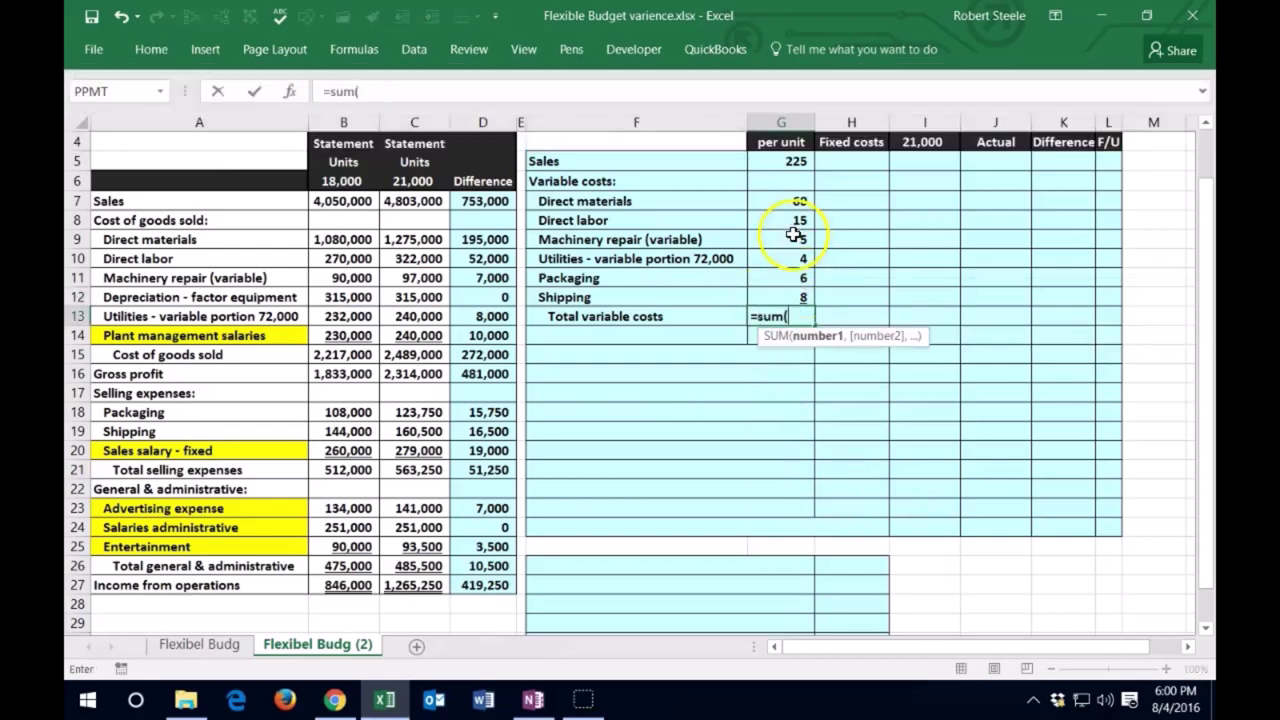
pyautogui.scroll(1, 793, 234)
pyautogui.moveTo(797, 259); pyautogui.dragTo(782, 360)
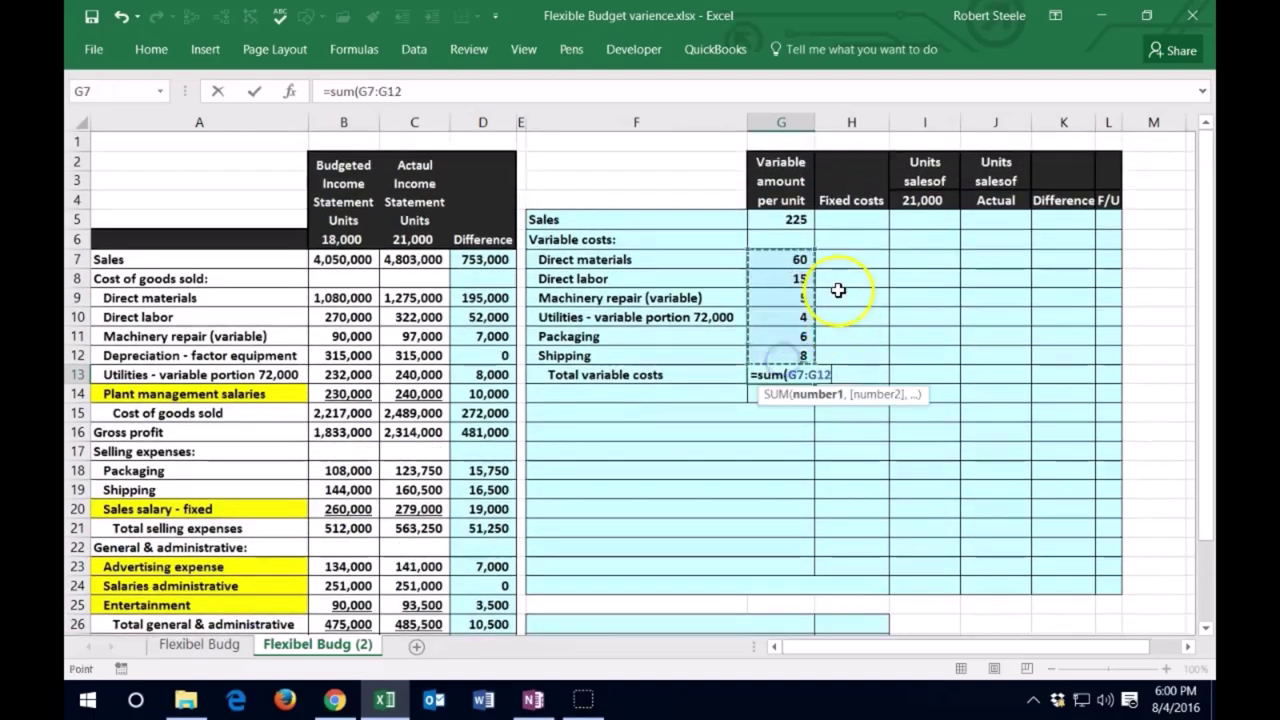
pyautogui.press('Return')
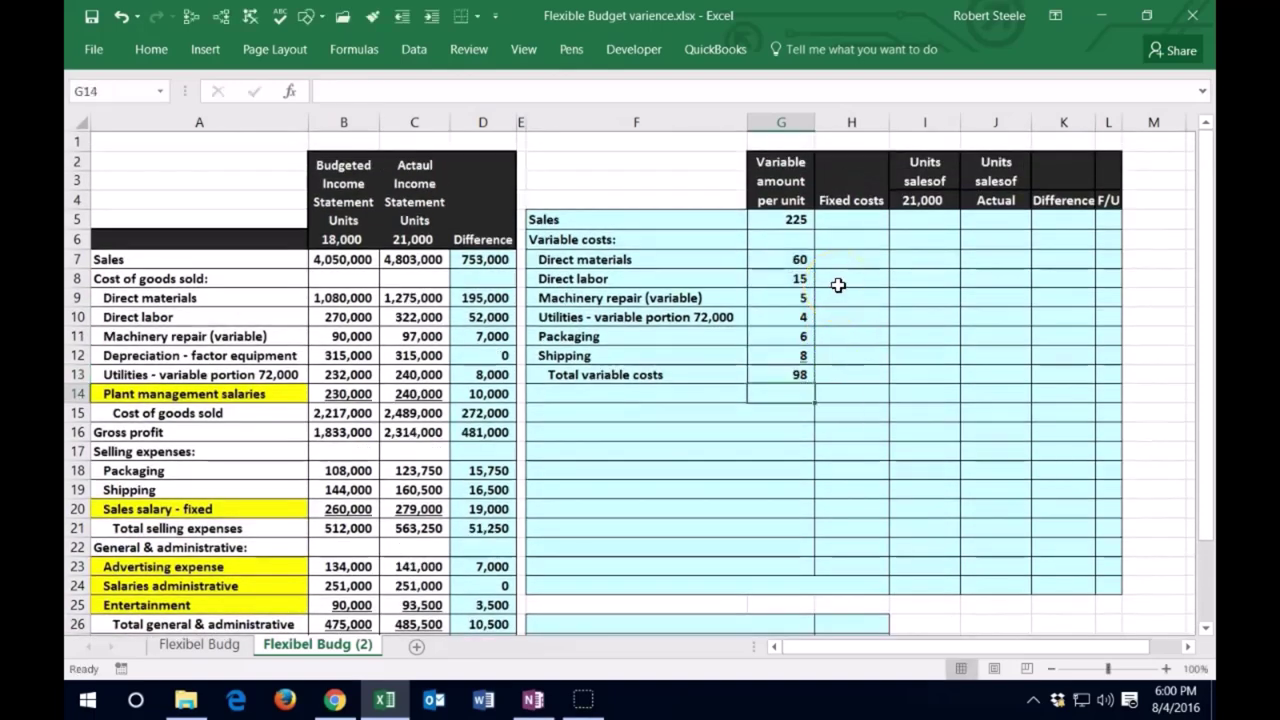
# - Underline the total variable costs per unit in G13 and select the empty label cell F14 below
pyautogui.press('Up')
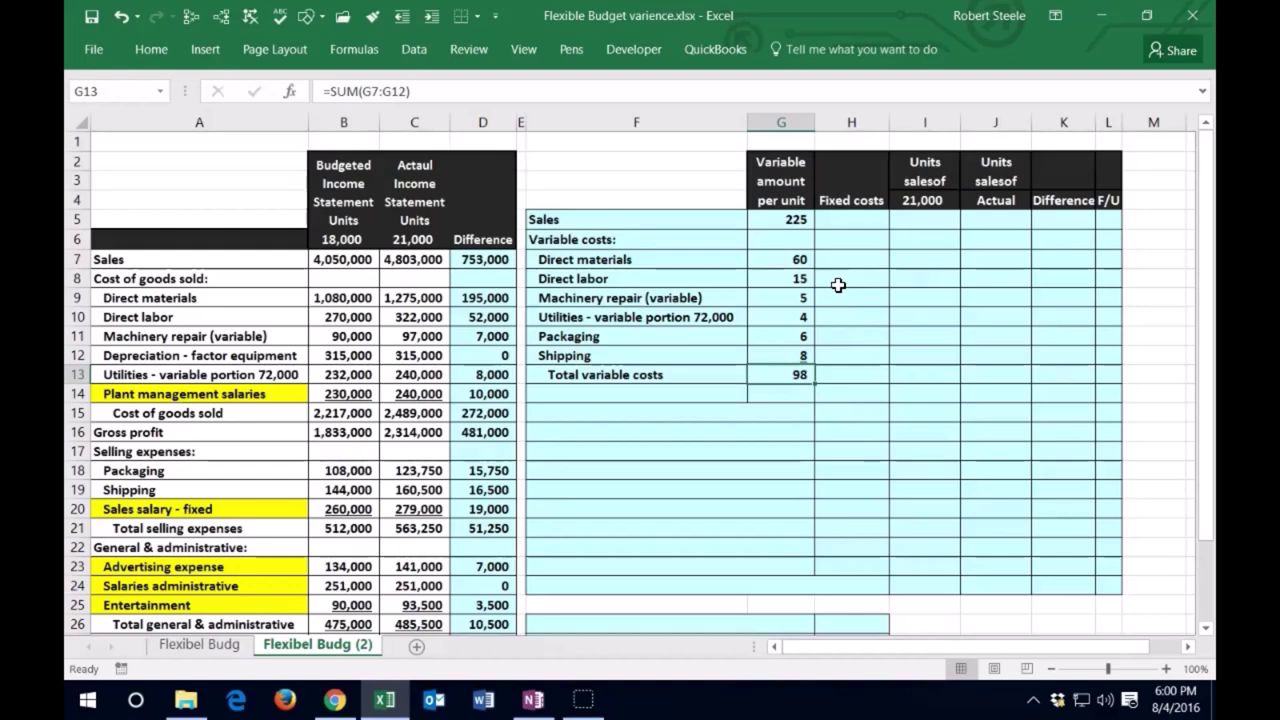
pyautogui.click(151, 49)
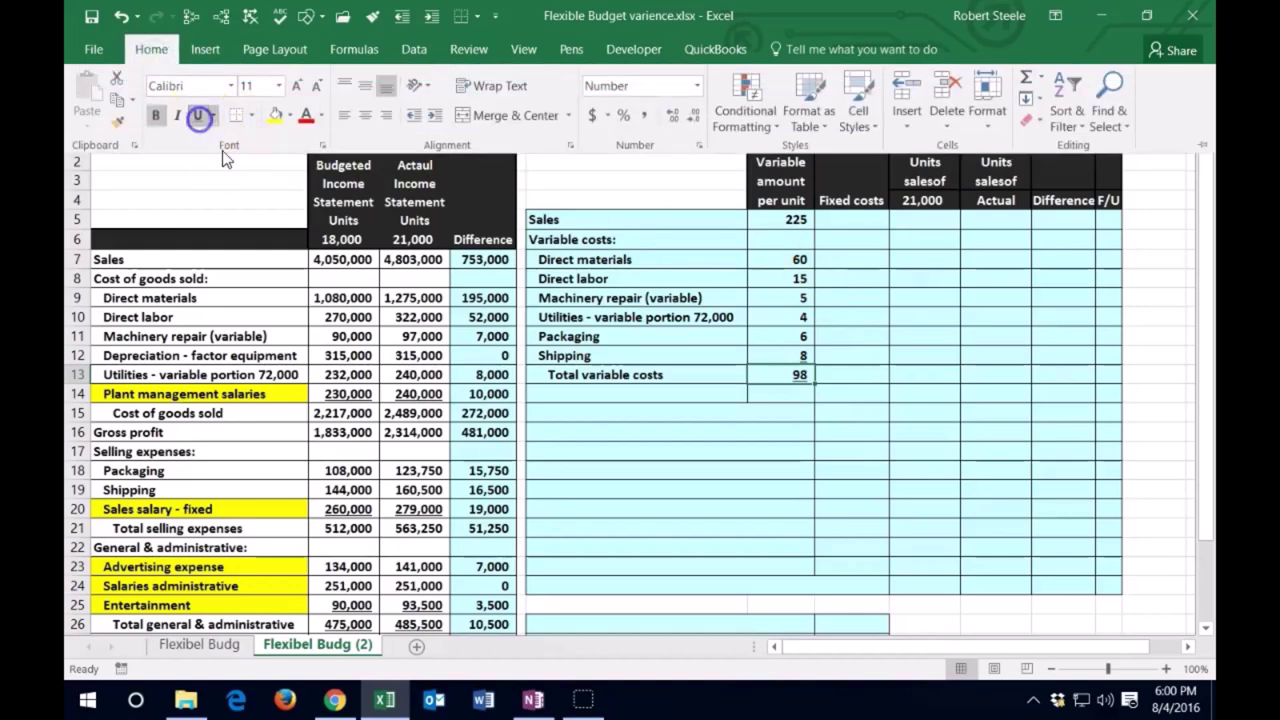
pyautogui.click(629, 404)
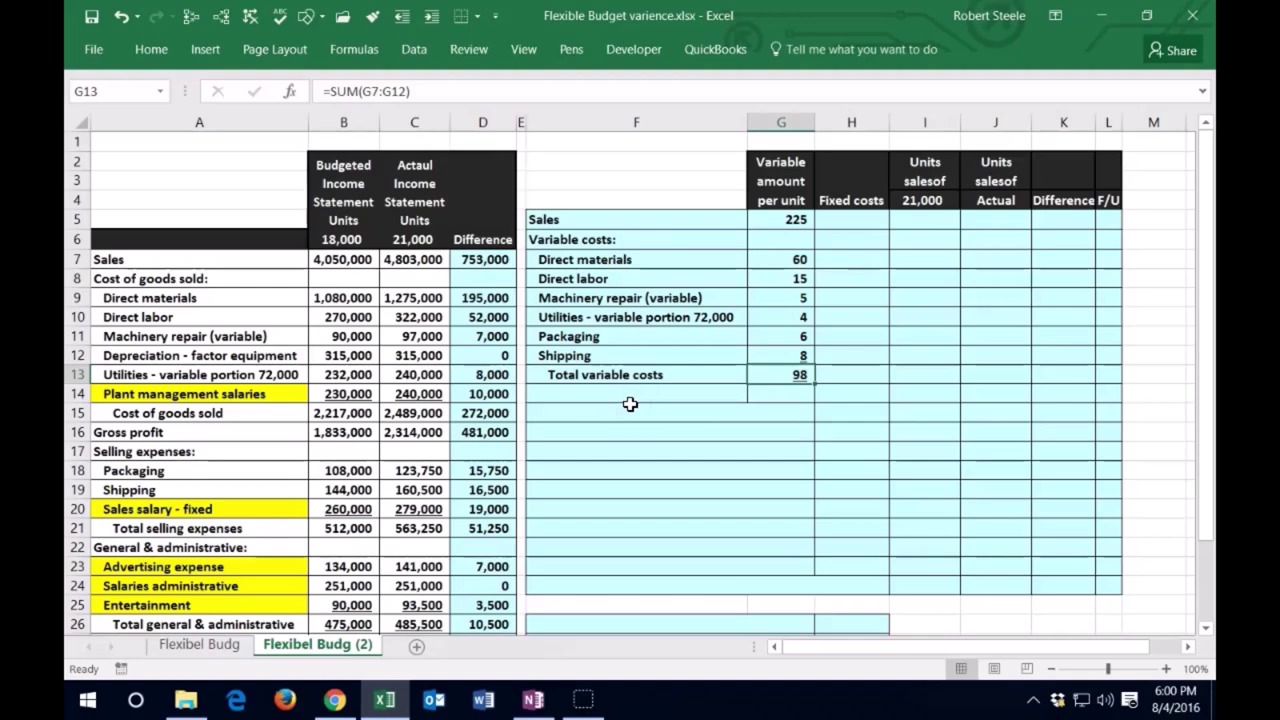
pyautogui.click(596, 400)
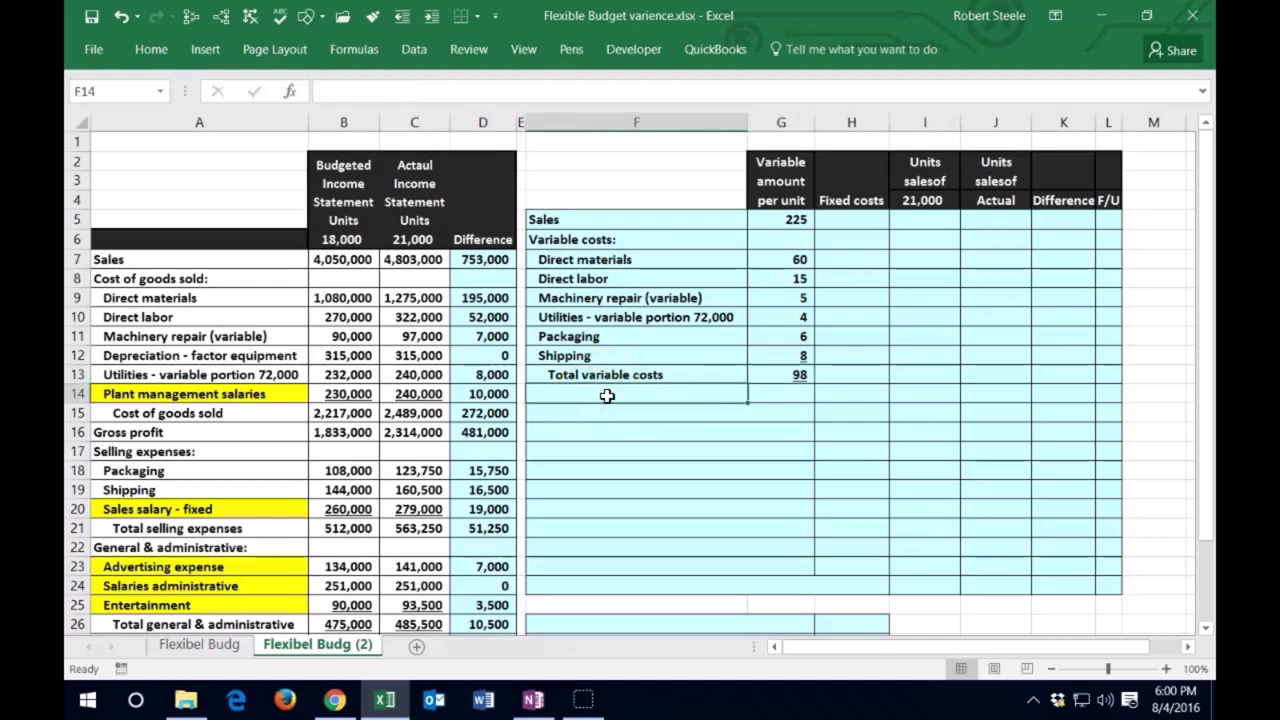
# - Label F14 "Contribution margin" and calculate it in G14 as sales minus total variable costs, =G5-G13
pyautogui.write('Contribution margin')
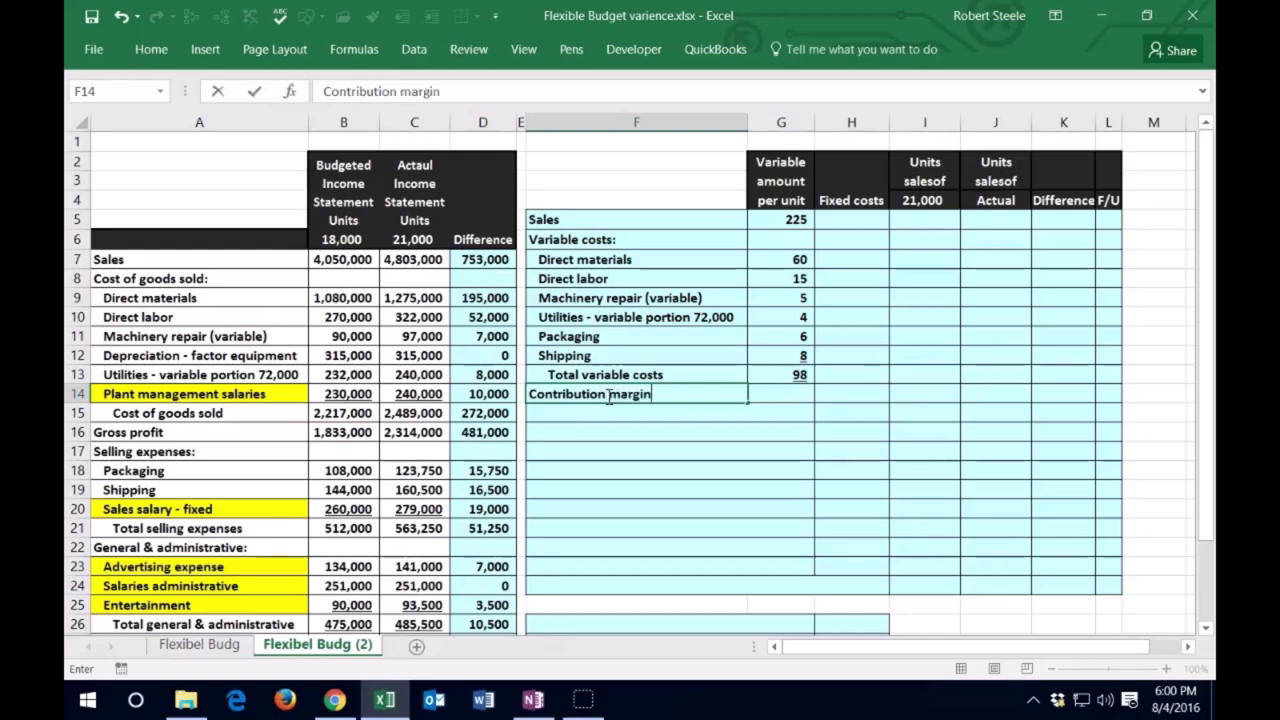
pyautogui.press('Tab')
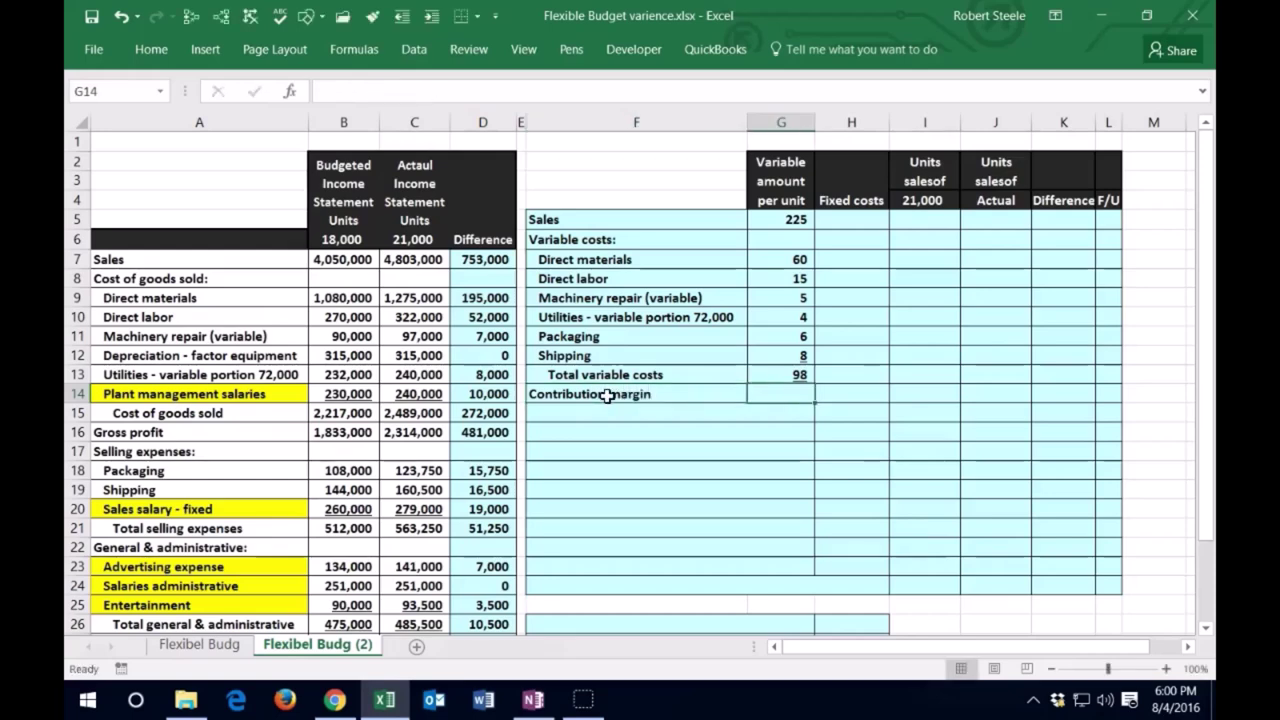
pyautogui.write('=')
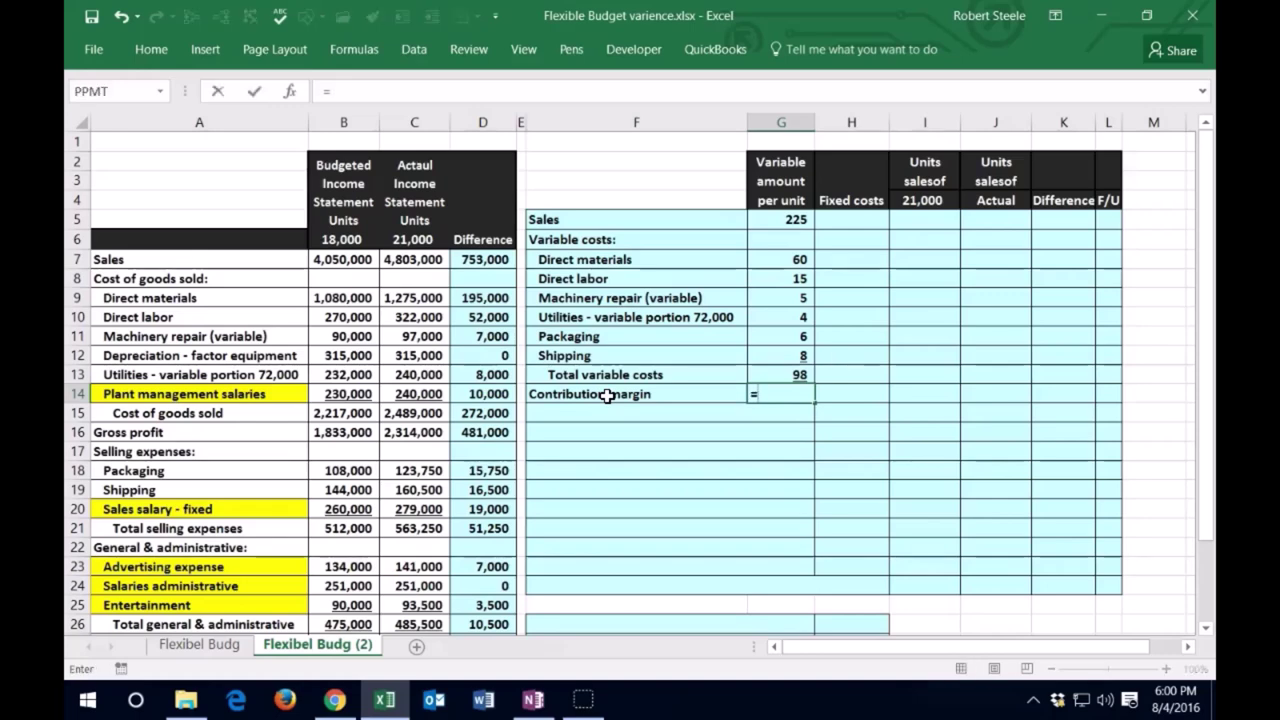
pyautogui.click(768, 219)
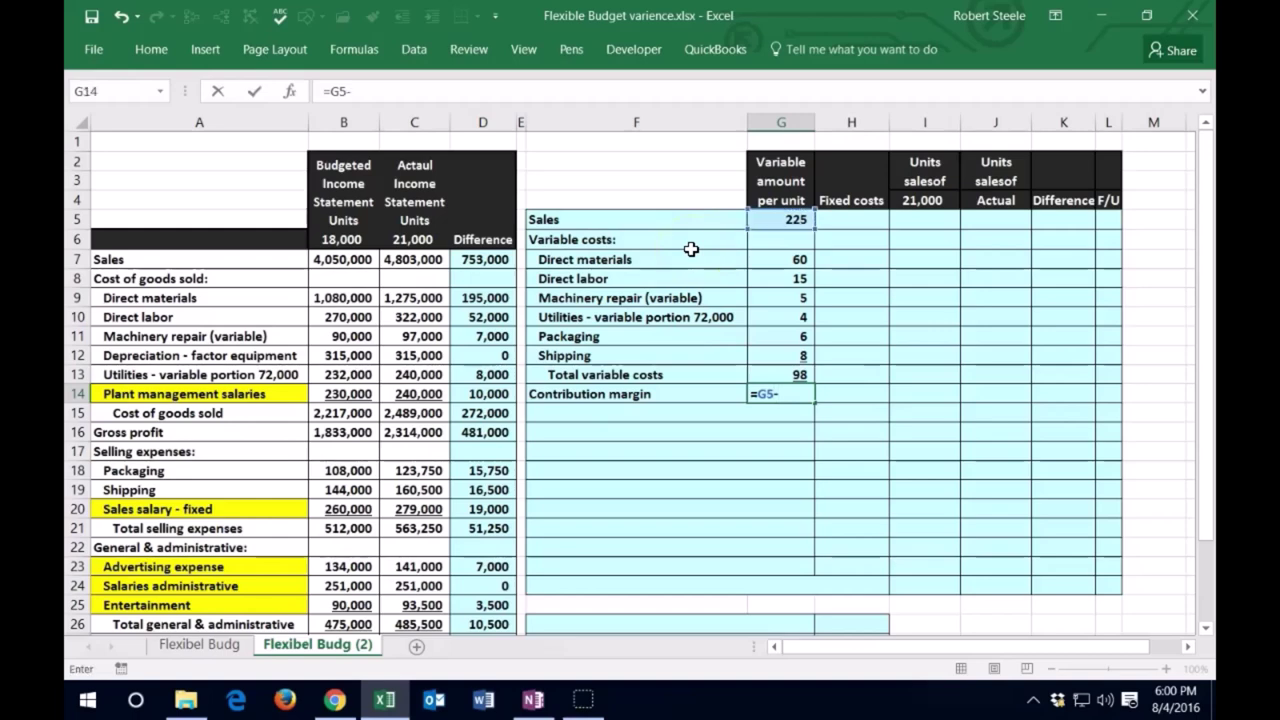
pyautogui.write('-')
pyautogui.click(786, 374)
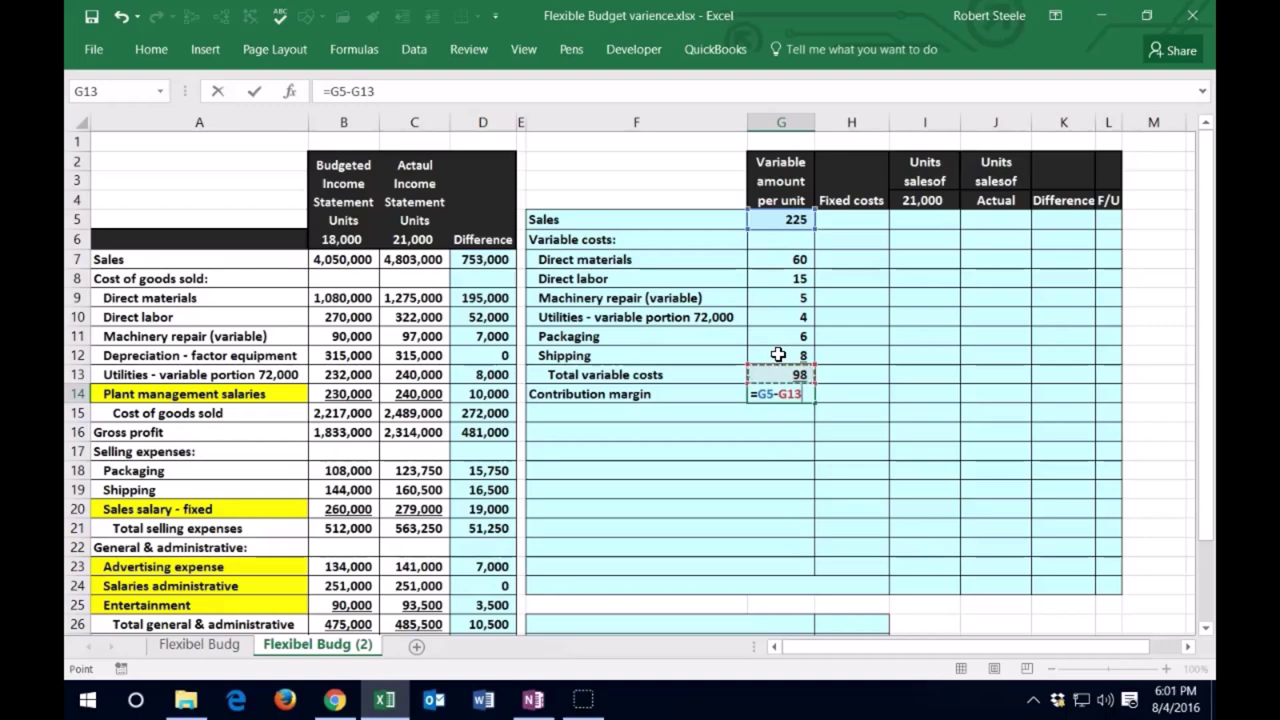
pyautogui.press('Return')
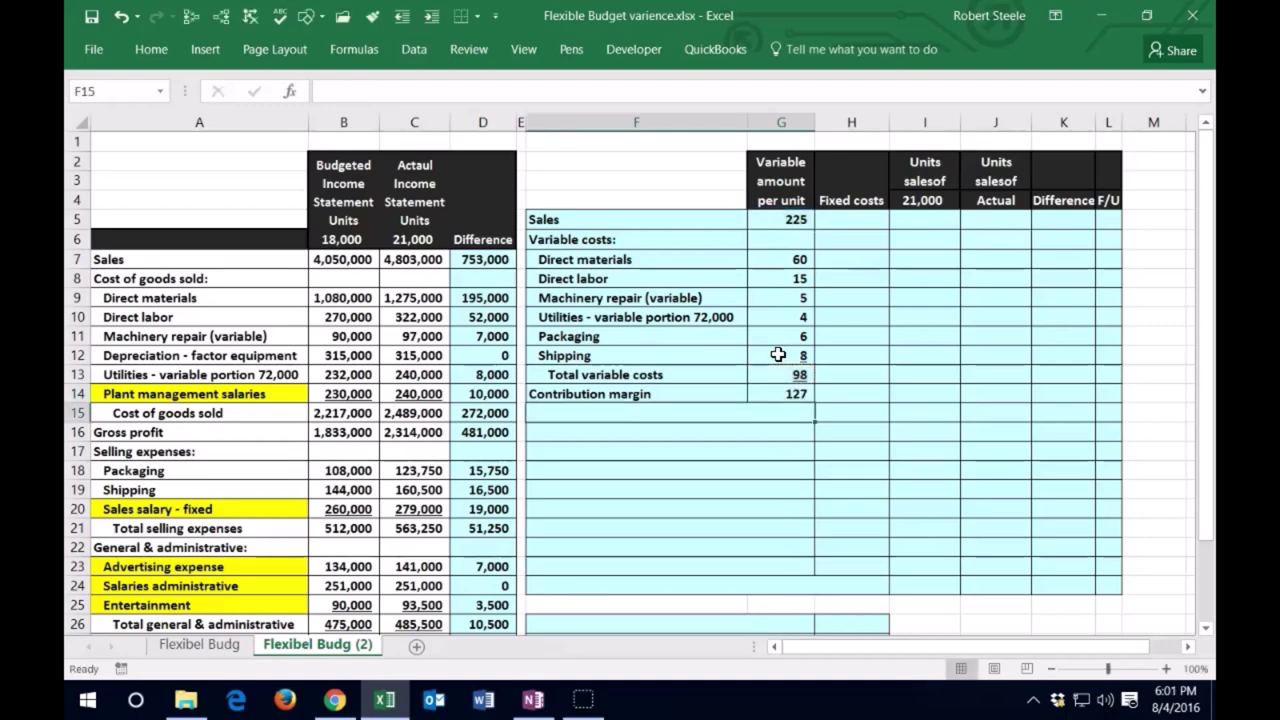
# - Enter the heading "Fixed costs:" in F15, beneath the Contribution margin label
pyautogui.write('Fixed costs:')
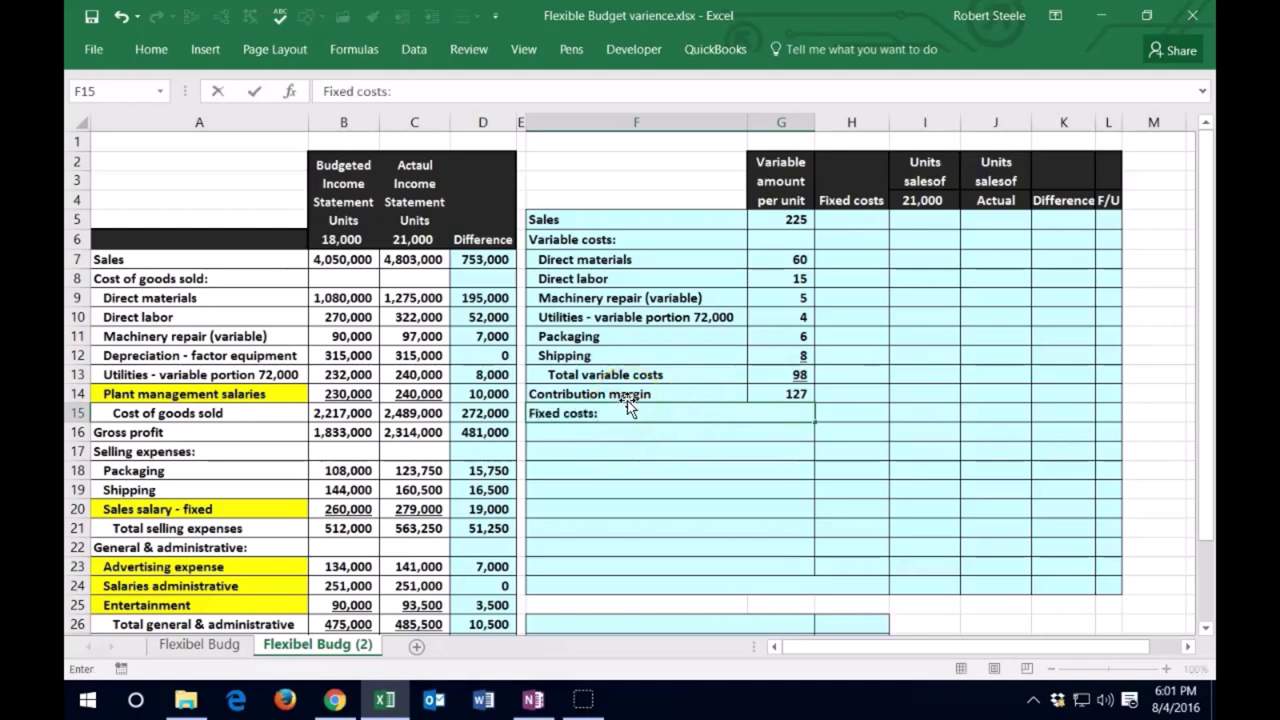
pyautogui.press('Return')
pyautogui.click(628, 405)
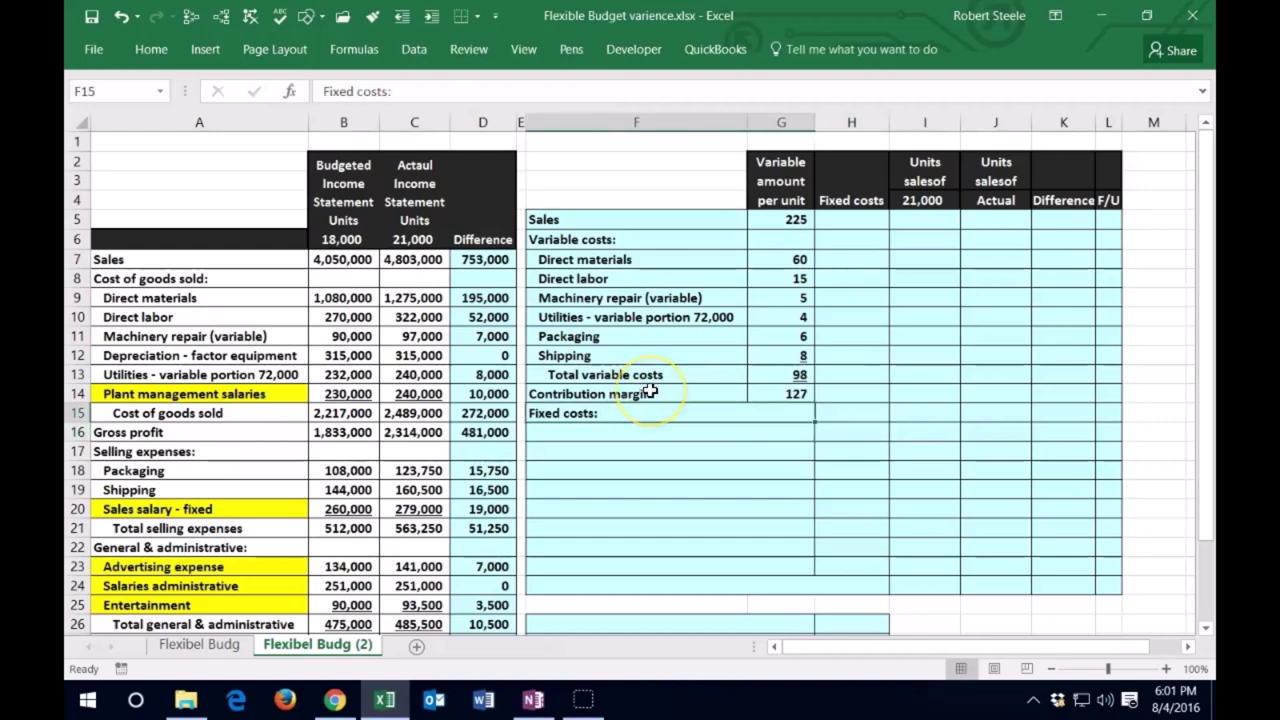
pyautogui.press('Return')
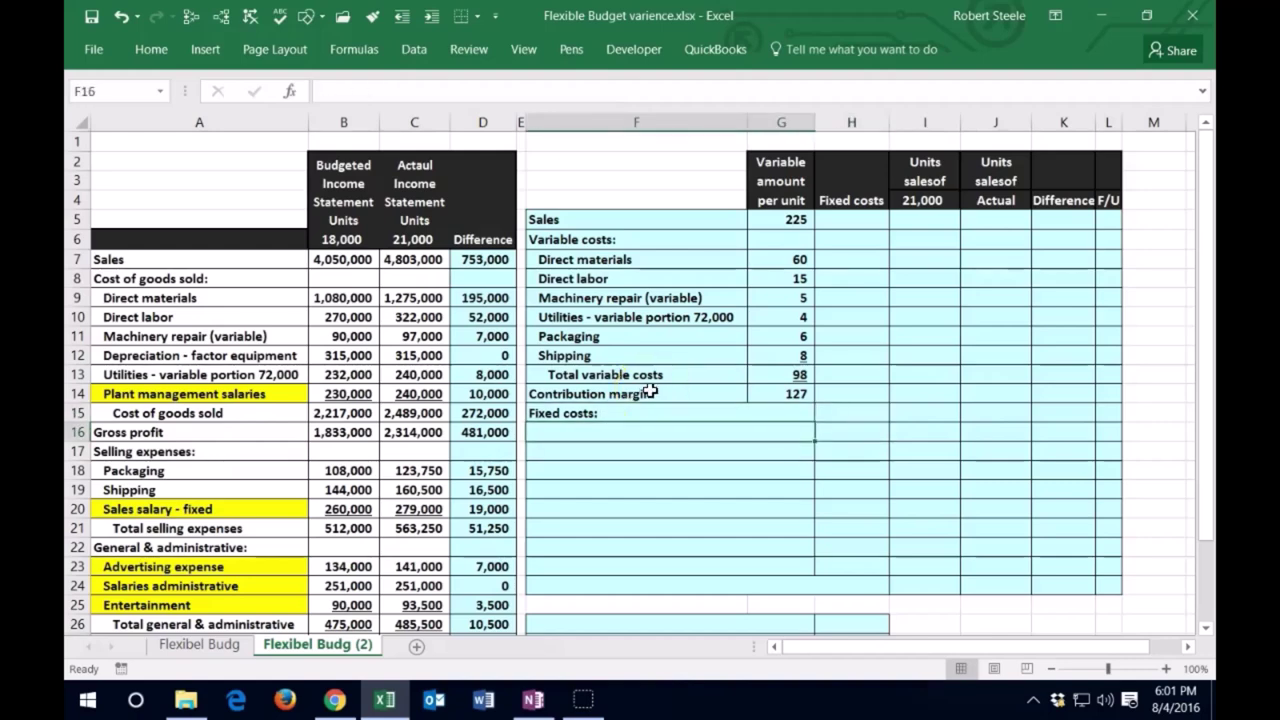
# - Highlight the Depreciation - factor equipment label in A12 with yellow fill to mark it as a fixed cost
pyautogui.click(195, 355)
pyautogui.rightClick(200, 353)
pyautogui.click(272, 227)
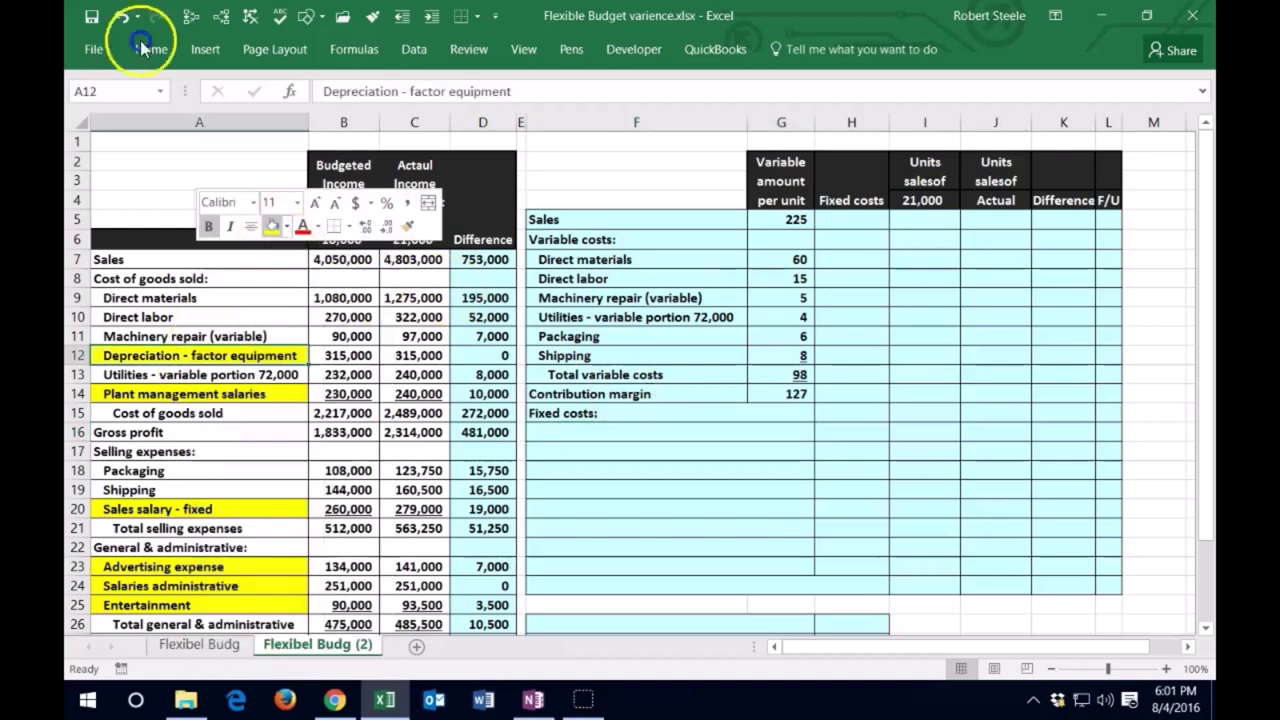
# - Link the first fixed cost label in F16 to Depreciation - factor equipment with =A12
pyautogui.click(610, 427)
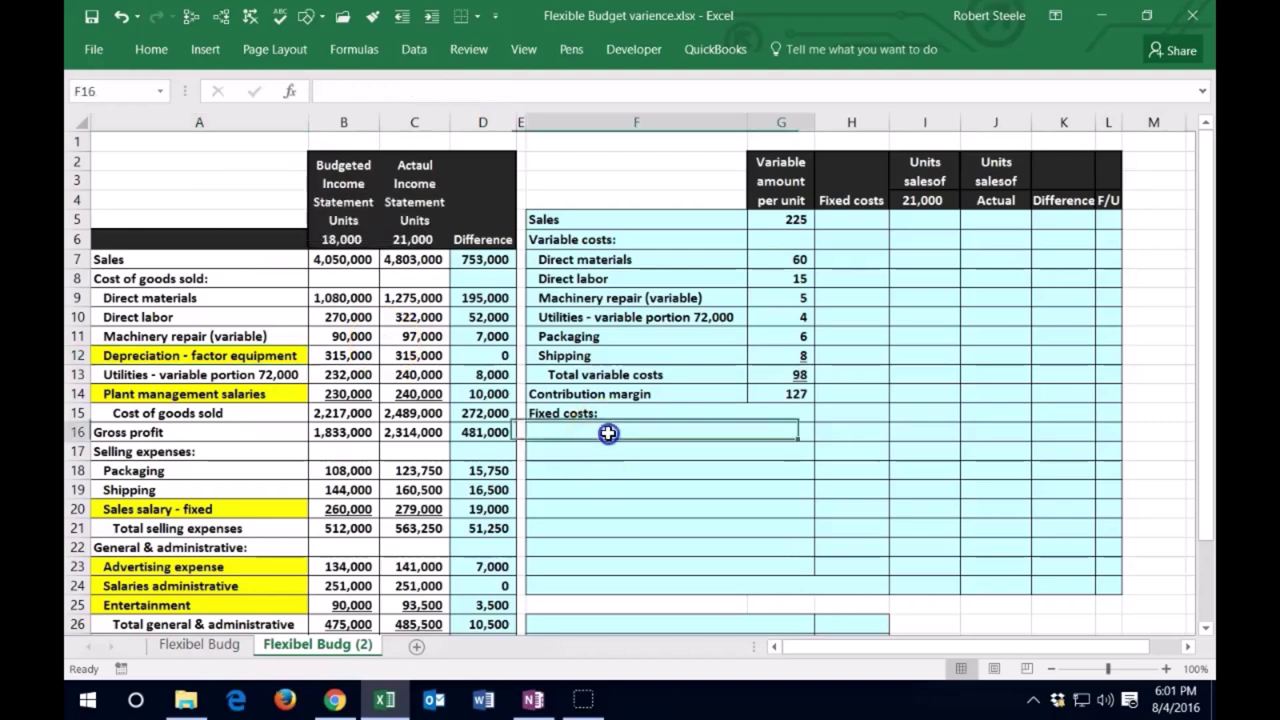
pyautogui.write('=')
pyautogui.press('Left')
pyautogui.press('Left')
pyautogui.press('Left')
pyautogui.press('Left')
pyautogui.press('Up')
pyautogui.press('Up')
pyautogui.press('Up')
pyautogui.press('Up')
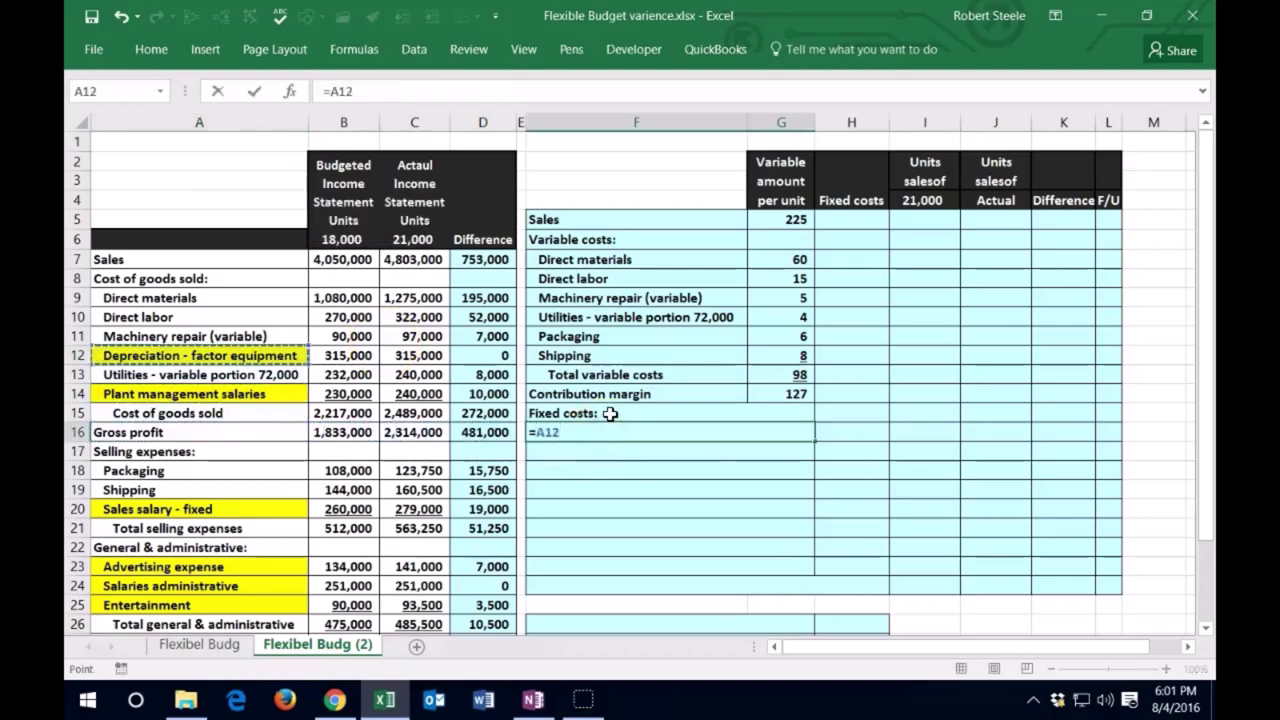
pyautogui.press('Return')
# - Pull the budgeted depreciation amount into the Fixed costs column in H16 with +B12
pyautogui.press('Up')
pyautogui.press('Right')
pyautogui.press('Right')
pyautogui.write('+')
pyautogui.press('Left')
pyautogui.press('Left')
pyautogui.press('Left')
pyautogui.press('Left')
pyautogui.press('Up')
pyautogui.press('Up')
pyautogui.press('Up')
pyautogui.press('Up')
pyautogui.press('Right')
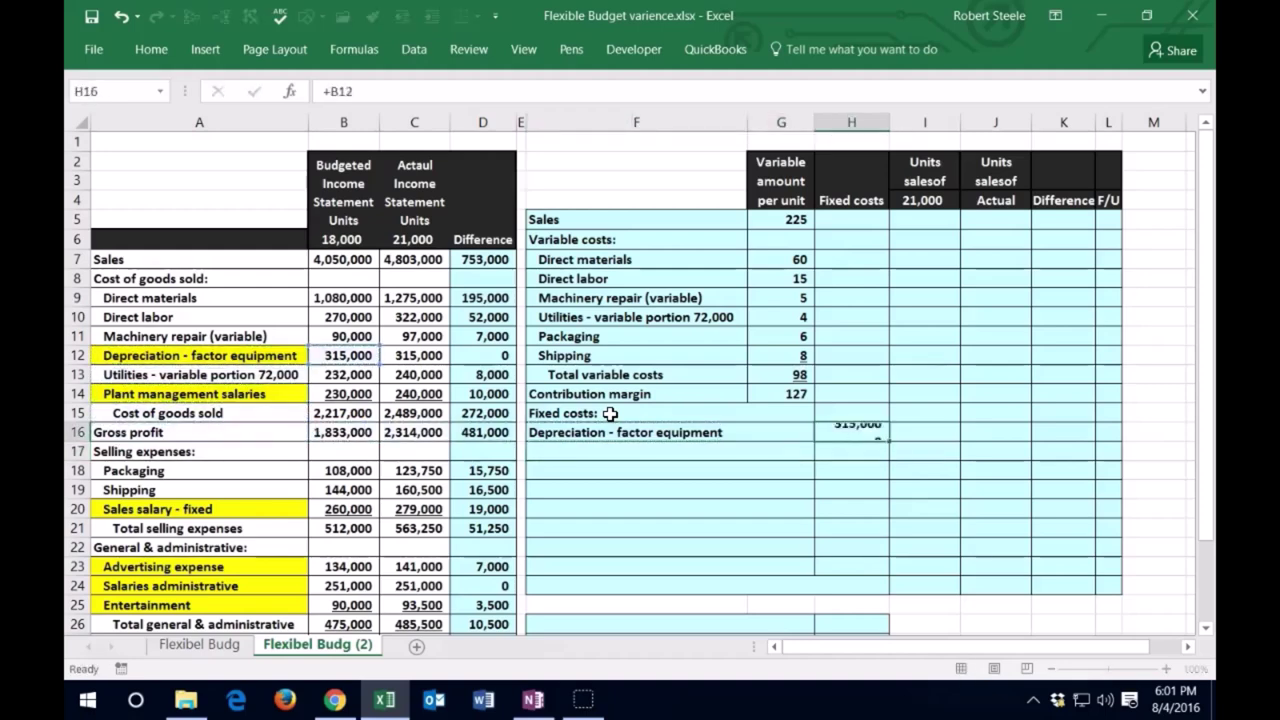
pyautogui.press('Return')
# - Link the label in F17 to Plant management salaries in A14
pyautogui.press('Left')
pyautogui.write('+')
pyautogui.press('Left')
pyautogui.press('Left')
pyautogui.press('Left')
pyautogui.press('Left')
pyautogui.press('Left')
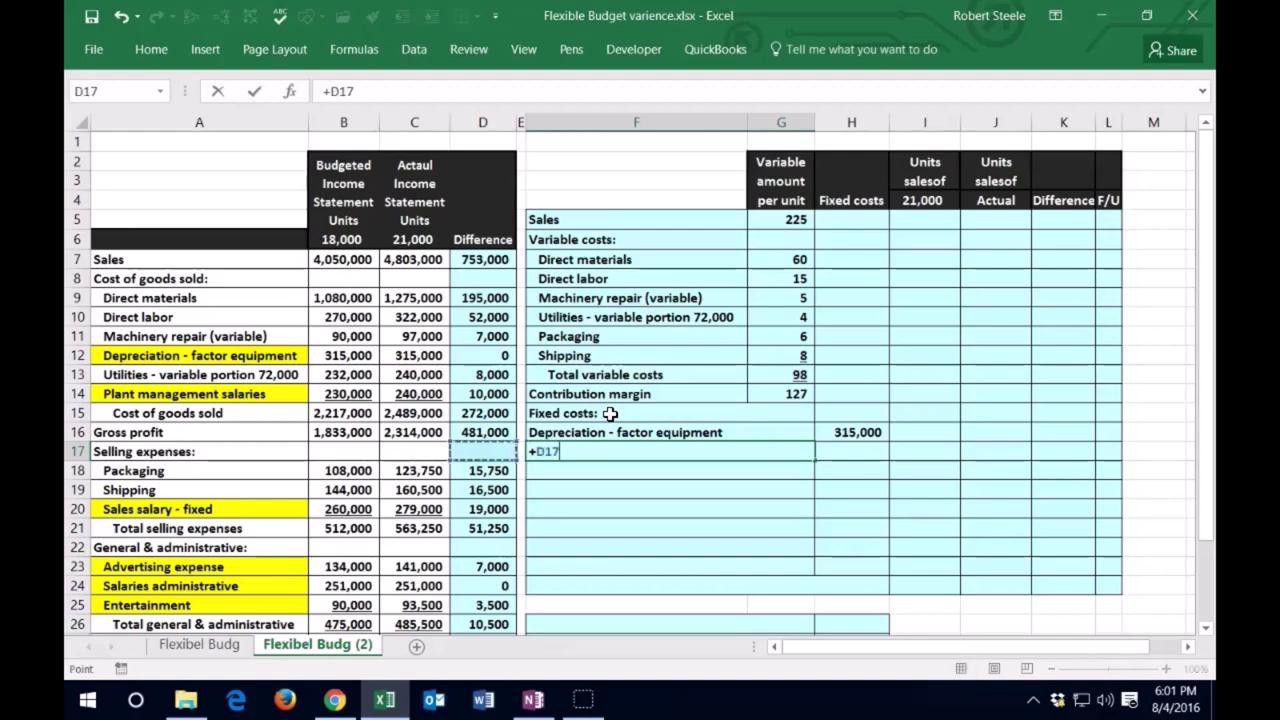
pyautogui.press('Up')
pyautogui.press('Up')
pyautogui.press('Up')
pyautogui.press('Tab')
# - Pull the budgeted plant management salaries amount from B14 into the Fixed costs cell H17
pyautogui.write('+')
pyautogui.press('Left')
pyautogui.press('Left')
pyautogui.press('Left')
pyautogui.press('Left')
pyautogui.press('Left')
pyautogui.press('Up')
pyautogui.press('Up')
pyautogui.press('Up')
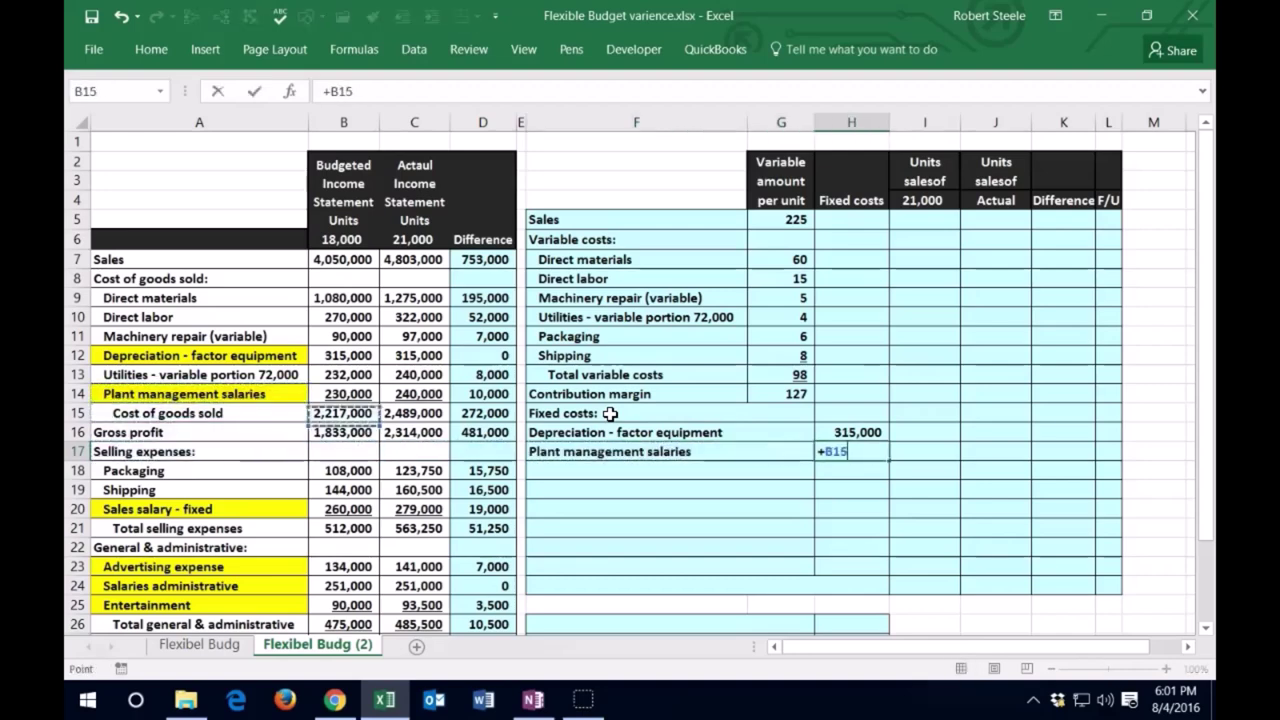
pyautogui.press('Return')
# - Link the label in F18 to Sales salary - fixed with +A20
pyautogui.write('+')
pyautogui.press('Left')
pyautogui.press('Left')
pyautogui.press('Left')
pyautogui.press('Left')
pyautogui.press('Left')
pyautogui.press('Down')
pyautogui.press('Down')
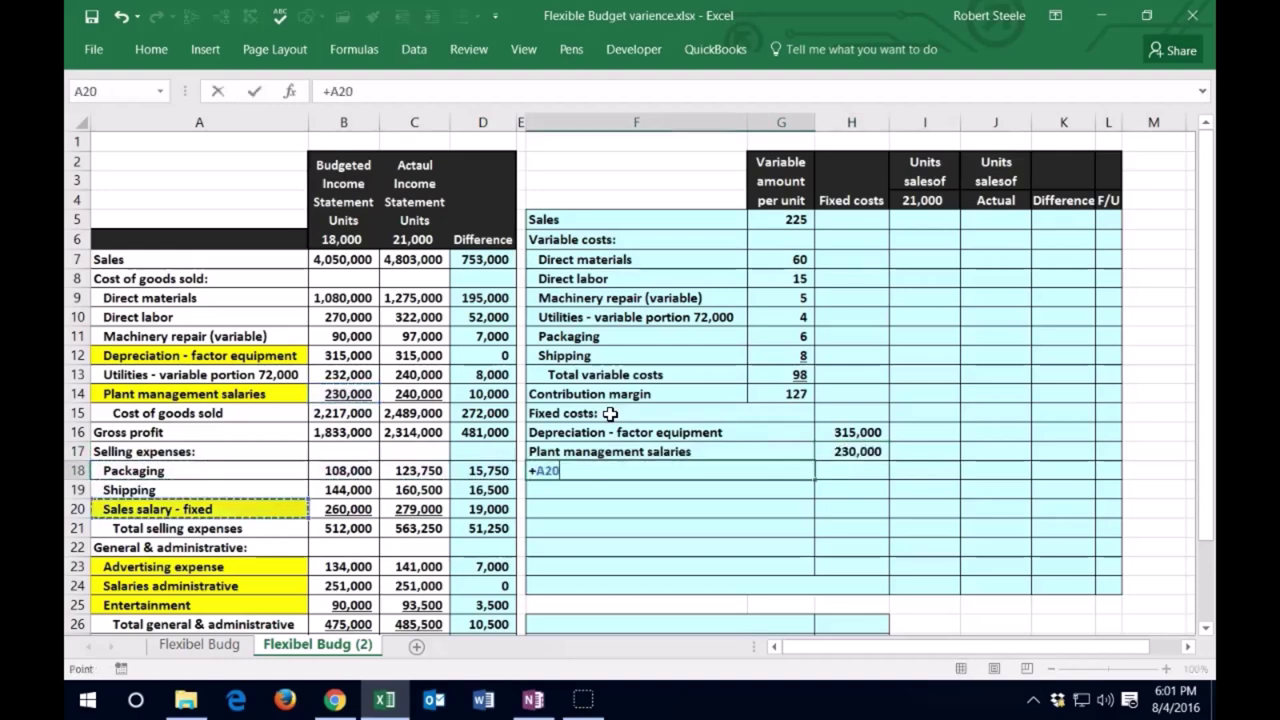
pyautogui.press('Tab')
# - Pull the budgeted fixed sales salary amount from B20 into the Fixed costs cell H18
pyautogui.write('=')
pyautogui.press('Left')
pyautogui.press('Left')
pyautogui.press('Left')
pyautogui.press('Left')
pyautogui.press('Left')
pyautogui.press('Left')
pyautogui.press('Down')
pyautogui.press('Down')
pyautogui.press('Right')
pyautogui.press('Tab')
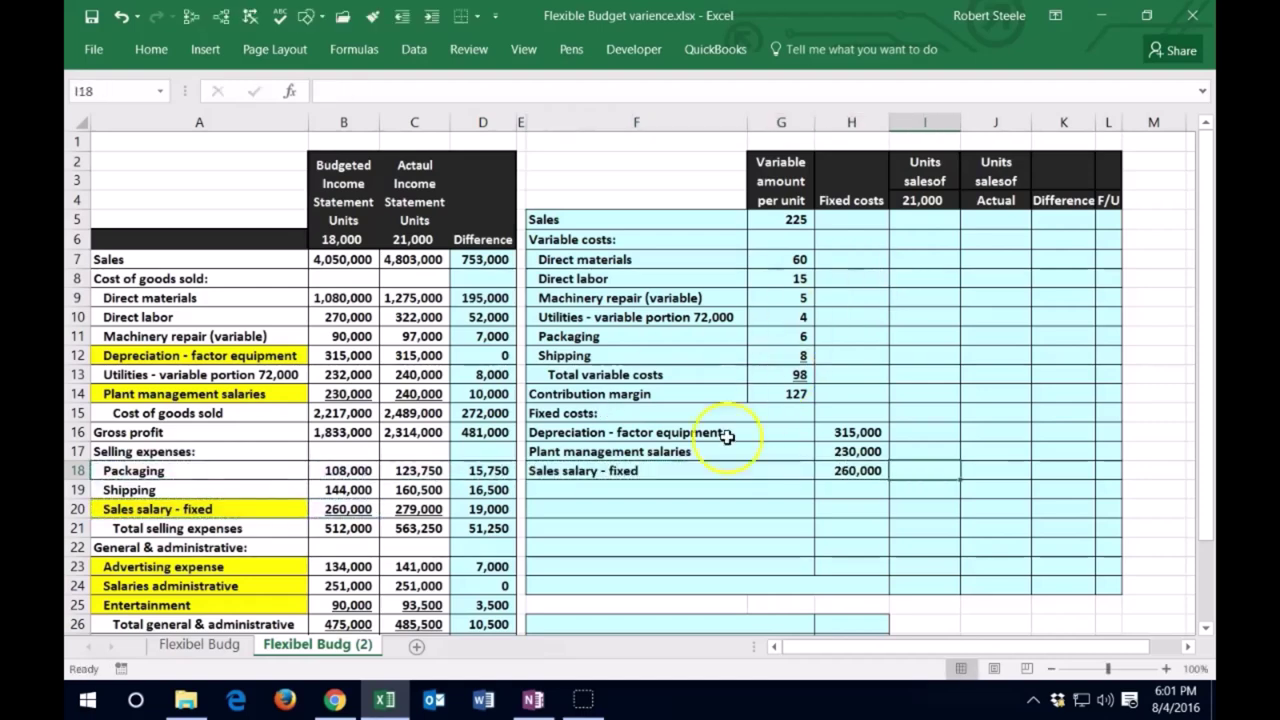
# - Link the label in F19 to Advertising expense in A23
pyautogui.scroll(-2, 720, 450)
pyautogui.click(624, 367)
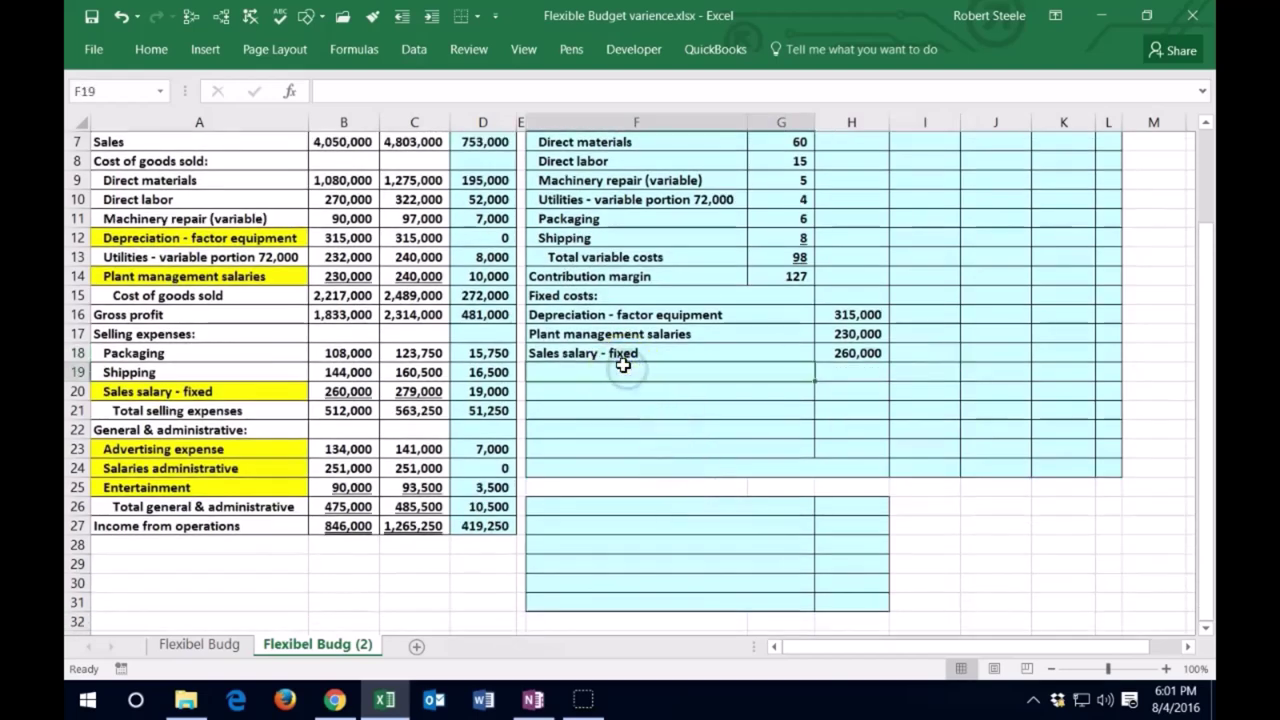
pyautogui.write('=')
pyautogui.press('Left')
pyautogui.press('Left')
pyautogui.press('Left')
pyautogui.press('Left')
pyautogui.press('Down')
pyautogui.press('Down')
pyautogui.press('Down')
pyautogui.press('Down')
pyautogui.press('Tab')
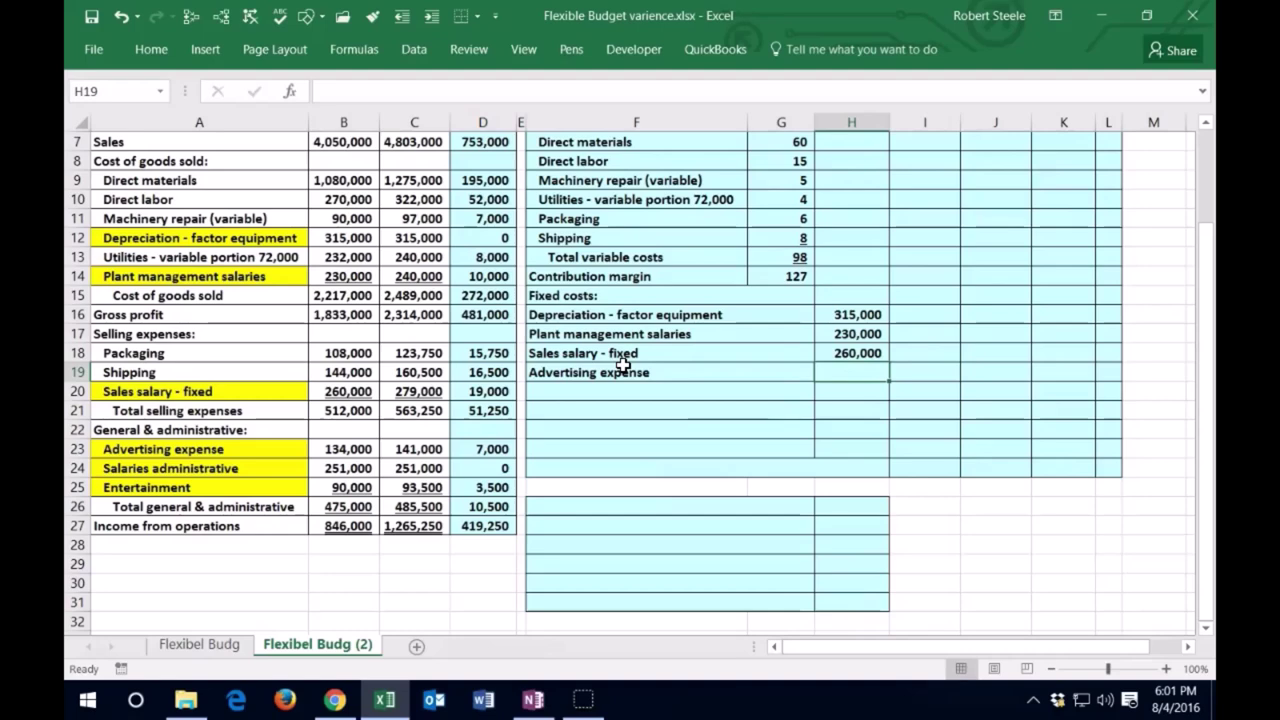
# - Pull the budgeted advertising expense amount from B23 into the Fixed costs cell H19
pyautogui.write('=')
pyautogui.press('Left')
pyautogui.press('Left')
pyautogui.press('Left')
pyautogui.press('Left')
pyautogui.press('Left')
pyautogui.press('Left')
pyautogui.press('Down')
pyautogui.press('Down')
pyautogui.press('Down')
pyautogui.press('Down')
pyautogui.press('Return')
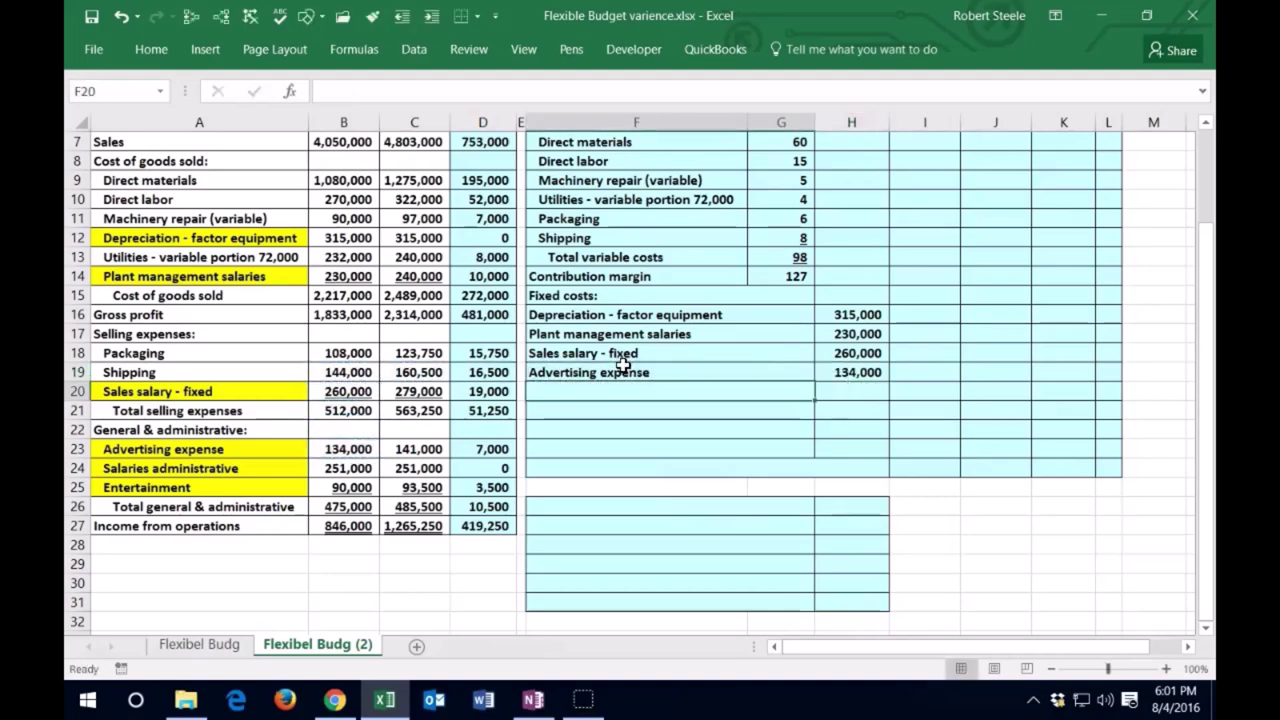
# - Link the label in F20 to Salaries administrative in A24
pyautogui.write('=')
pyautogui.press('Down')
pyautogui.press('Down')
pyautogui.press('Down')
pyautogui.press('Left')
pyautogui.press('Left')
pyautogui.press('Left')
pyautogui.press('Left')
pyautogui.press('Left')
pyautogui.press('Down')
pyautogui.press('Tab')
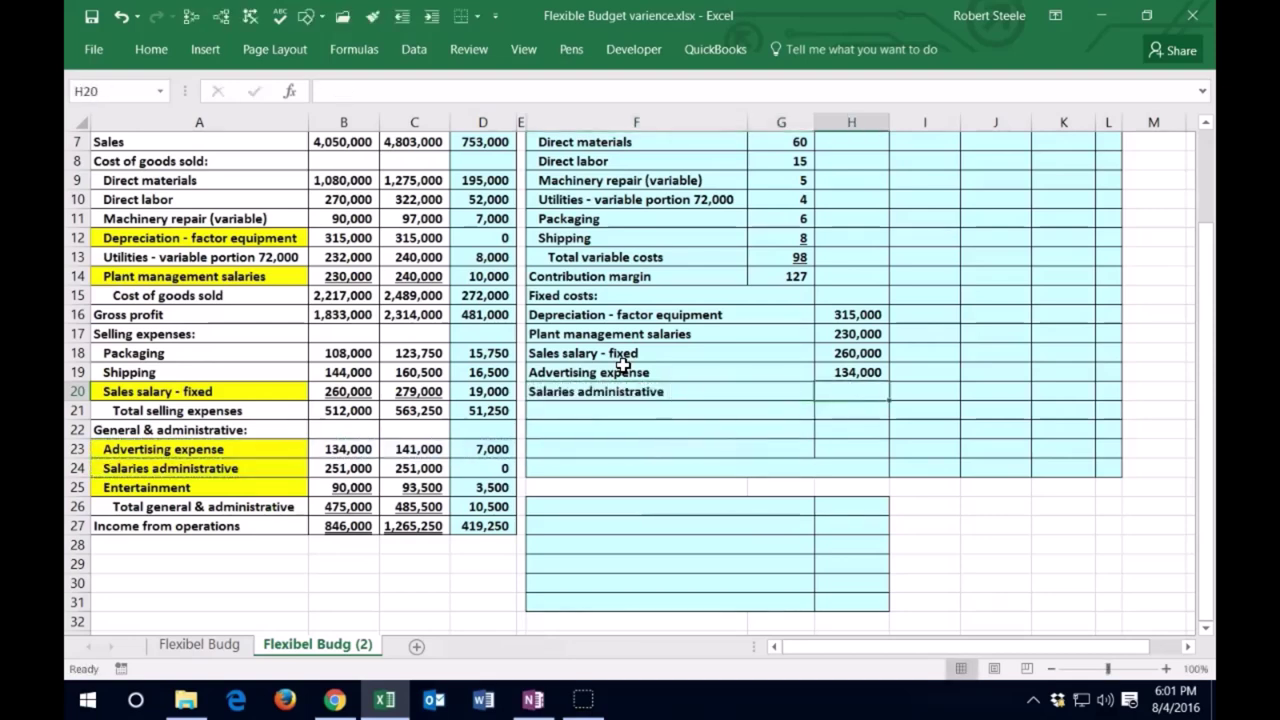
# - Pull the budgeted administrative salaries amount from B24 into the Fixed costs cell H20
pyautogui.write('=')
pyautogui.press('Left')
pyautogui.press('Left')
pyautogui.press('Left')
pyautogui.press('Left')
pyautogui.press('Left')
pyautogui.press('Left')
pyautogui.press('Left')
pyautogui.press('Down')
pyautogui.press('Down')
pyautogui.press('Down')
pyautogui.press('Down')
pyautogui.press('Right')
pyautogui.press('Return')
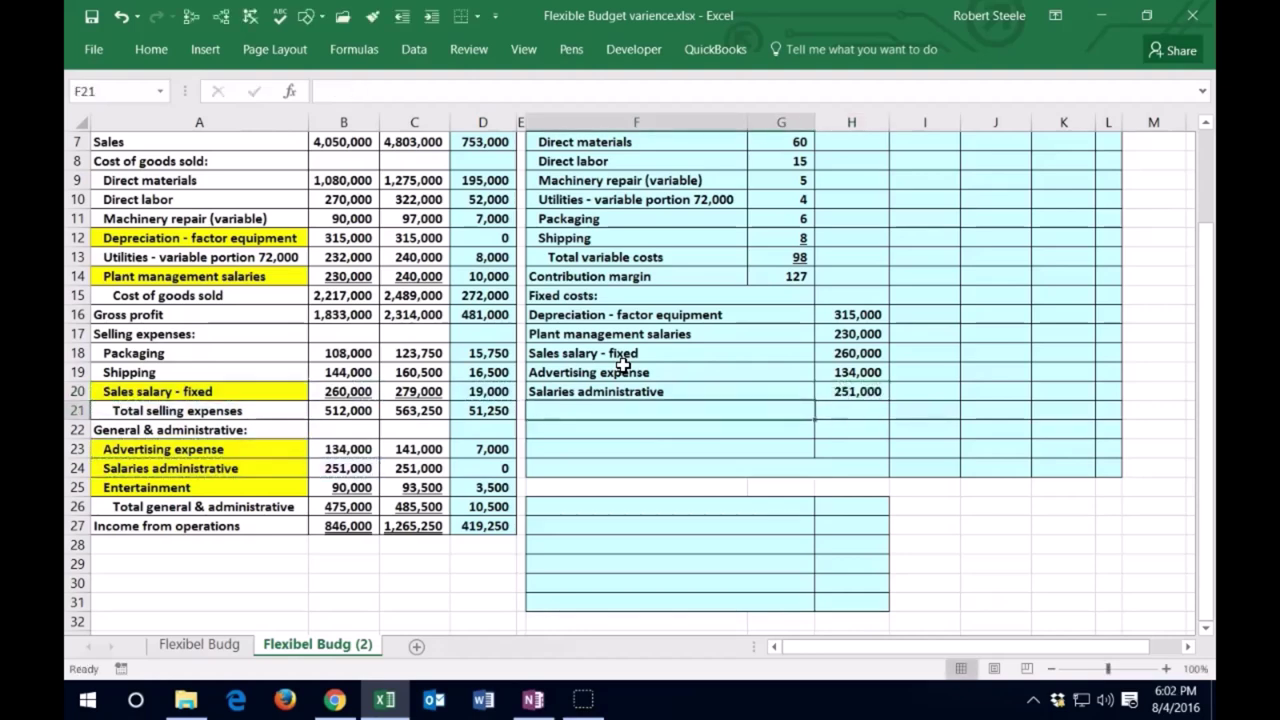
# - Link the label in F21 to Entertainment with =A25
pyautogui.write('=')
pyautogui.press('Down')
pyautogui.press('Left')
pyautogui.press('Left')
pyautogui.press('Left')
pyautogui.press('Left')
pyautogui.press('Left')
pyautogui.press('Down')
pyautogui.press('Down')
pyautogui.press('Down')
pyautogui.press('Tab')
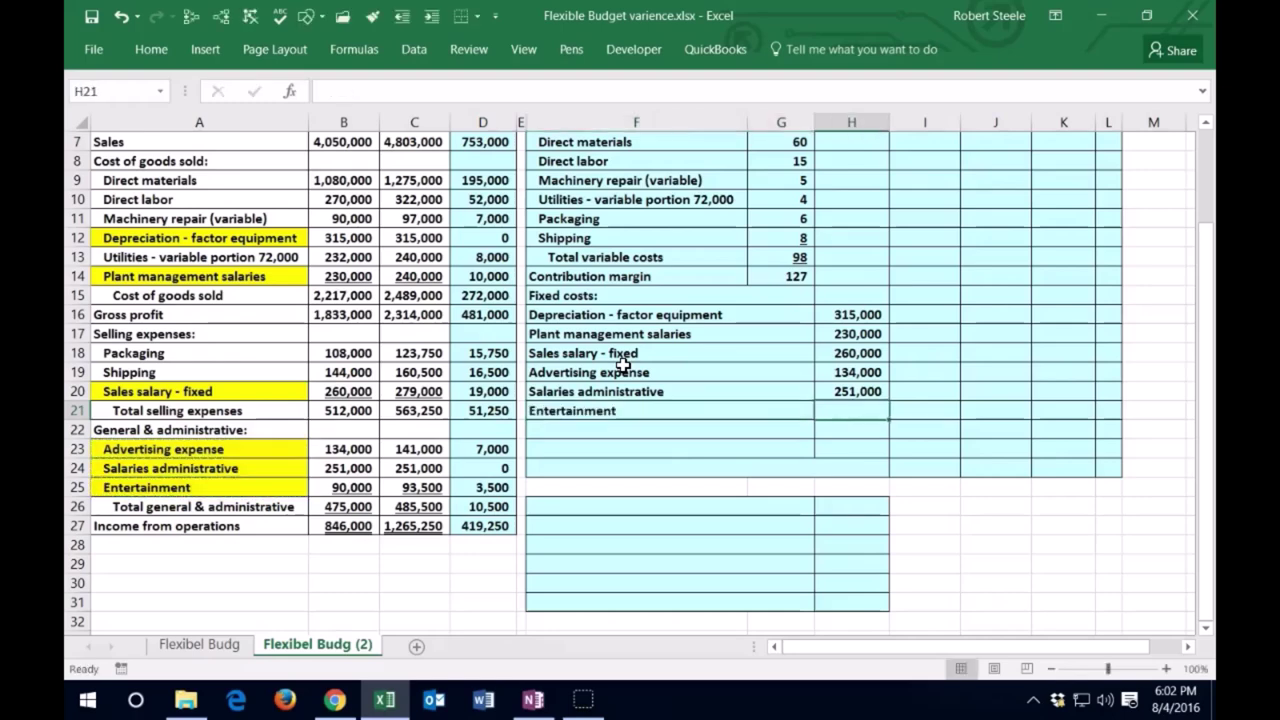
# - Pull the budgeted entertainment amount into the Fixed costs cell H21 with =B25
pyautogui.write('=')
pyautogui.press('Left')
pyautogui.press('Left')
pyautogui.press('Left')
pyautogui.press('Left')
pyautogui.press('Left')
pyautogui.press('Left')
pyautogui.press('Down')
pyautogui.press('Down')
pyautogui.press('Down')
pyautogui.press('Down')
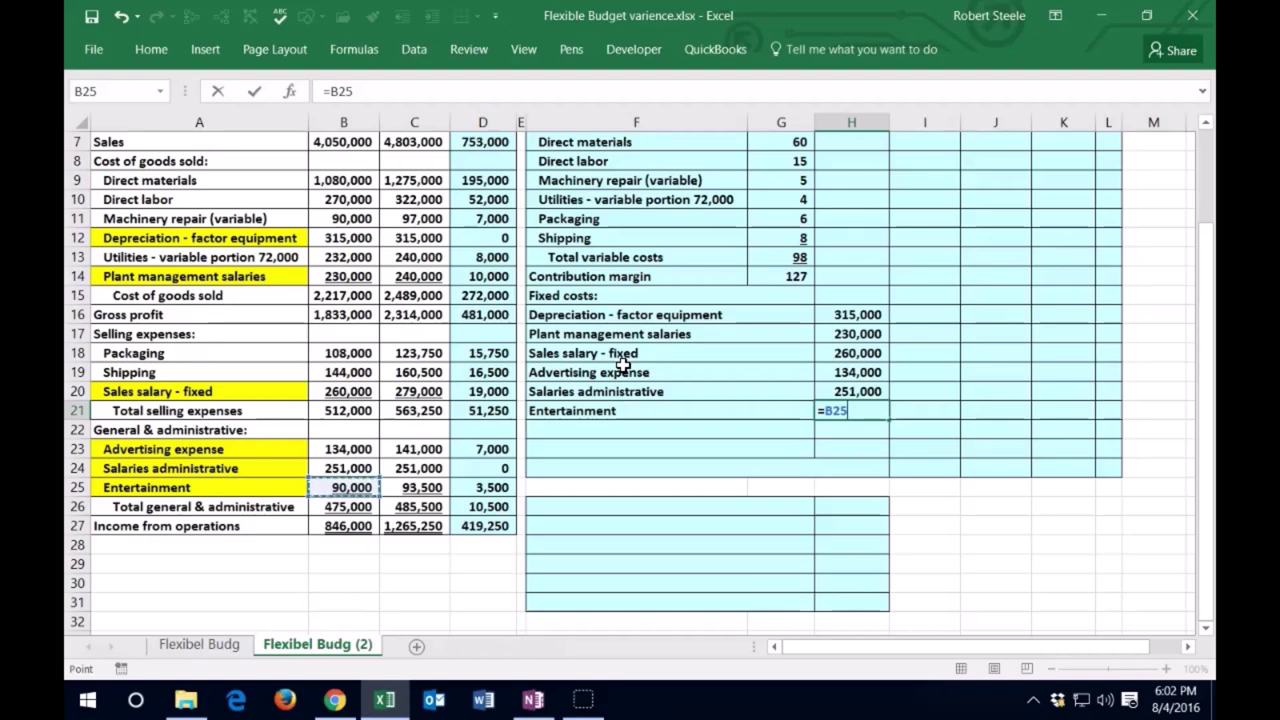
pyautogui.press('Return')
# - Underline the Entertainment fixed cost amount in H21 and select the empty label cell F22 below the list
pyautogui.press('Up')
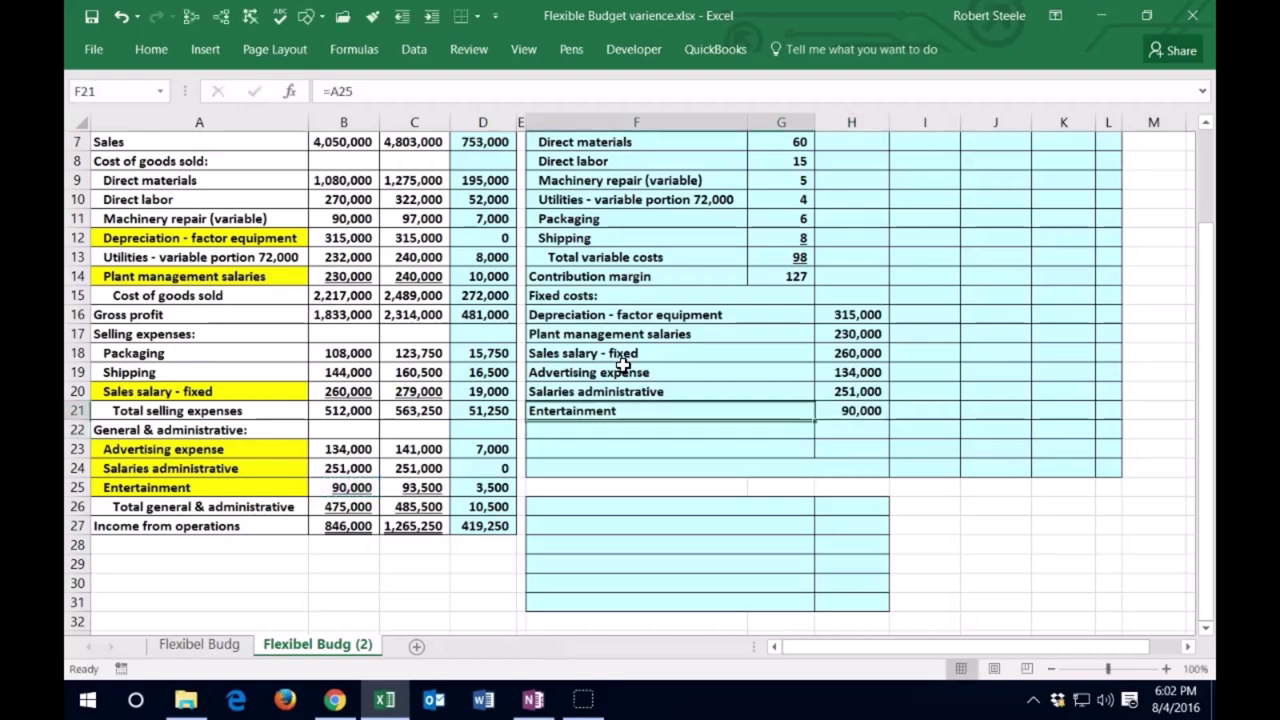
pyautogui.press('Right')
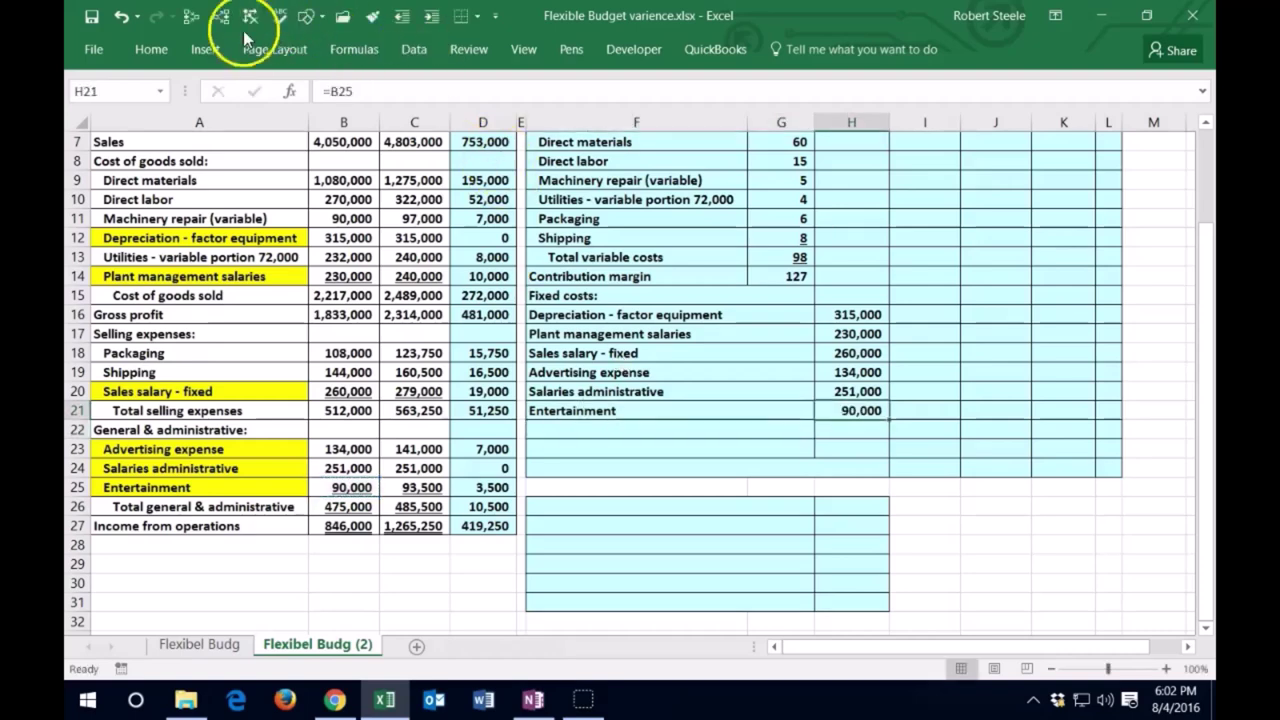
pyautogui.click(151, 49)
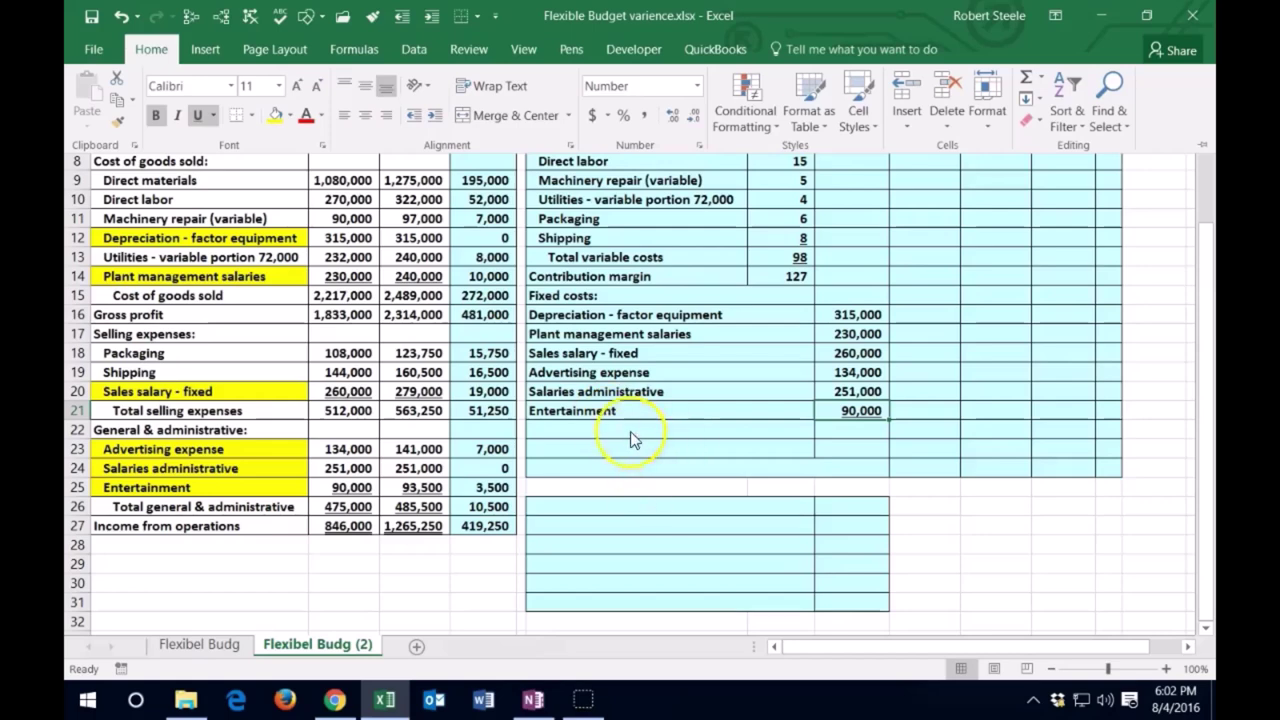
pyautogui.click(635, 436)
# - Indent the fixed cost labels in F16:F21, from Depreciation to Entertainment, by one level
pyautogui.moveTo(582, 315); pyautogui.dragTo(586, 410)
pyautogui.click(152, 50)
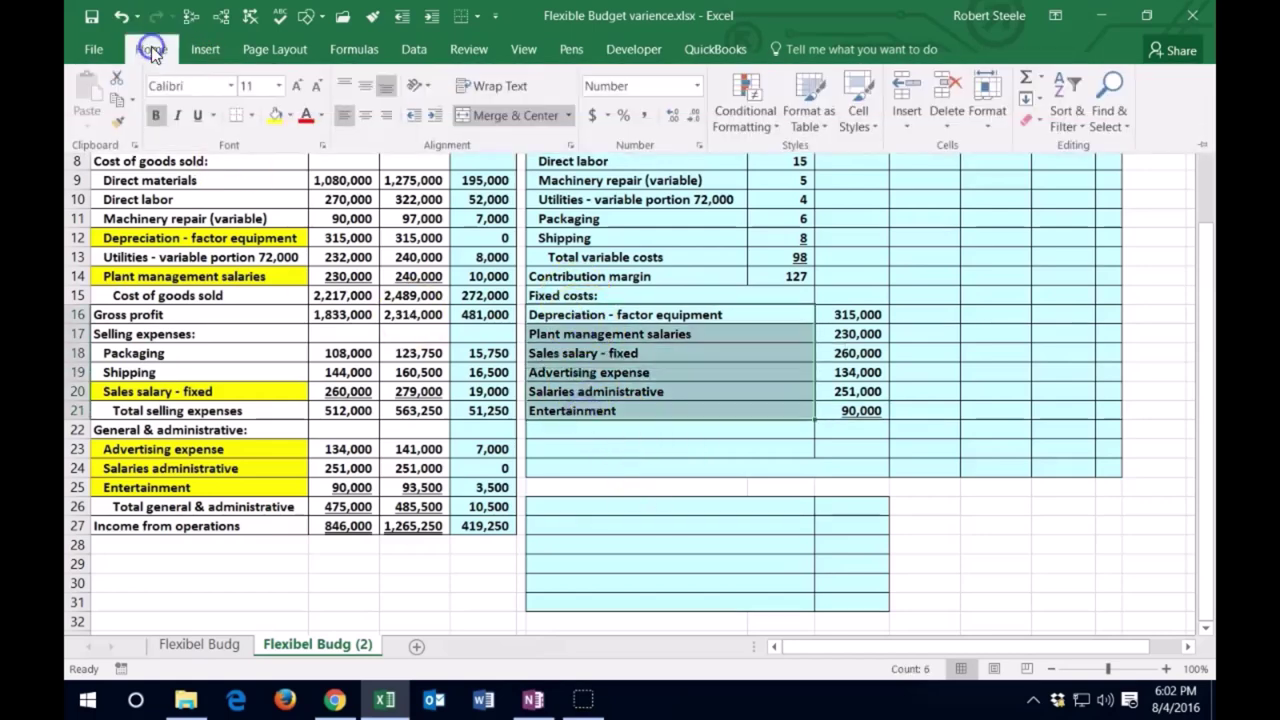
pyautogui.click(432, 118)
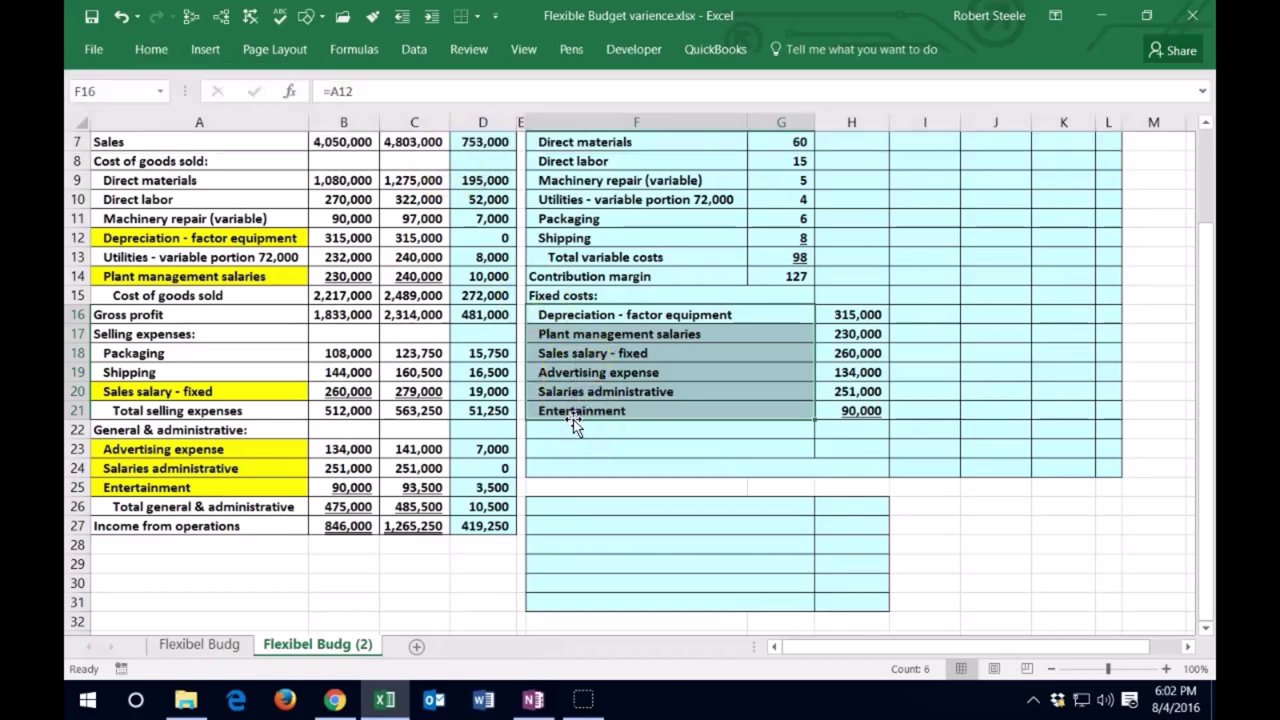
# - Copy the Fixed costs: label from F15 into F22, directly below Entertainment
pyautogui.click(563, 295)
pyautogui.rightClick(566, 296)
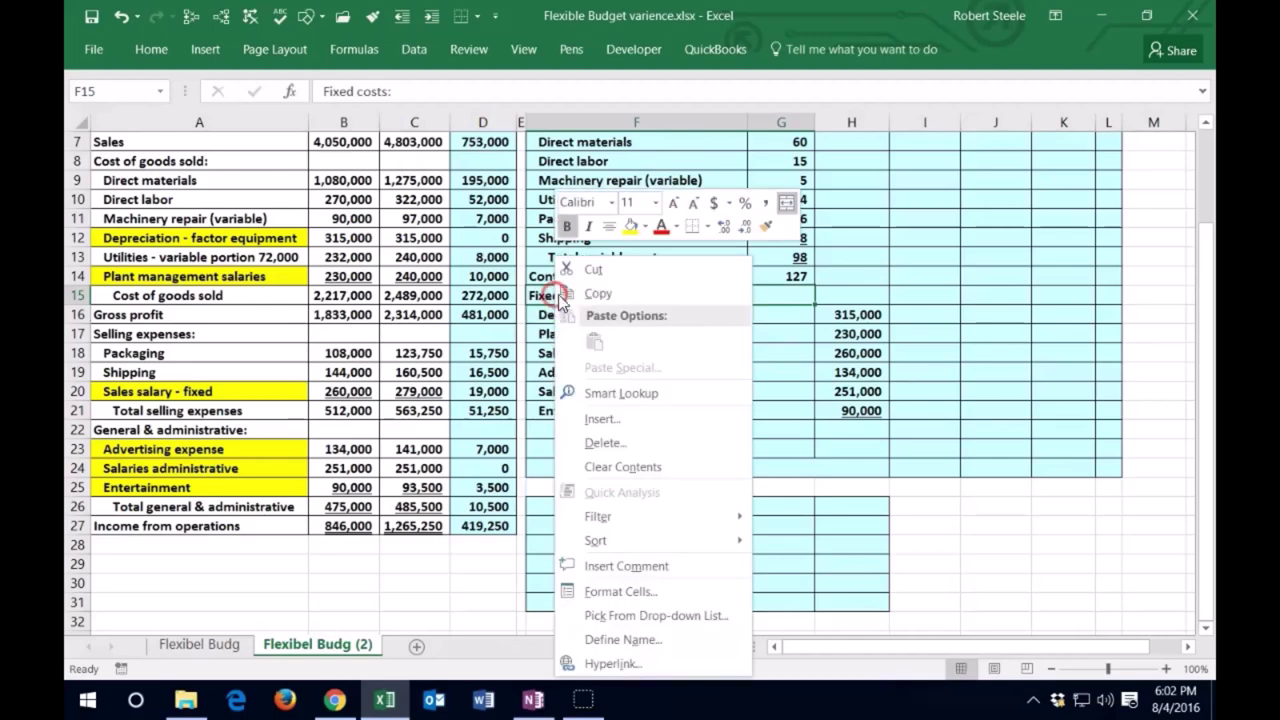
pyautogui.click(569, 298)
pyautogui.click(578, 424)
pyautogui.rightClick(578, 424)
pyautogui.click(616, 92)
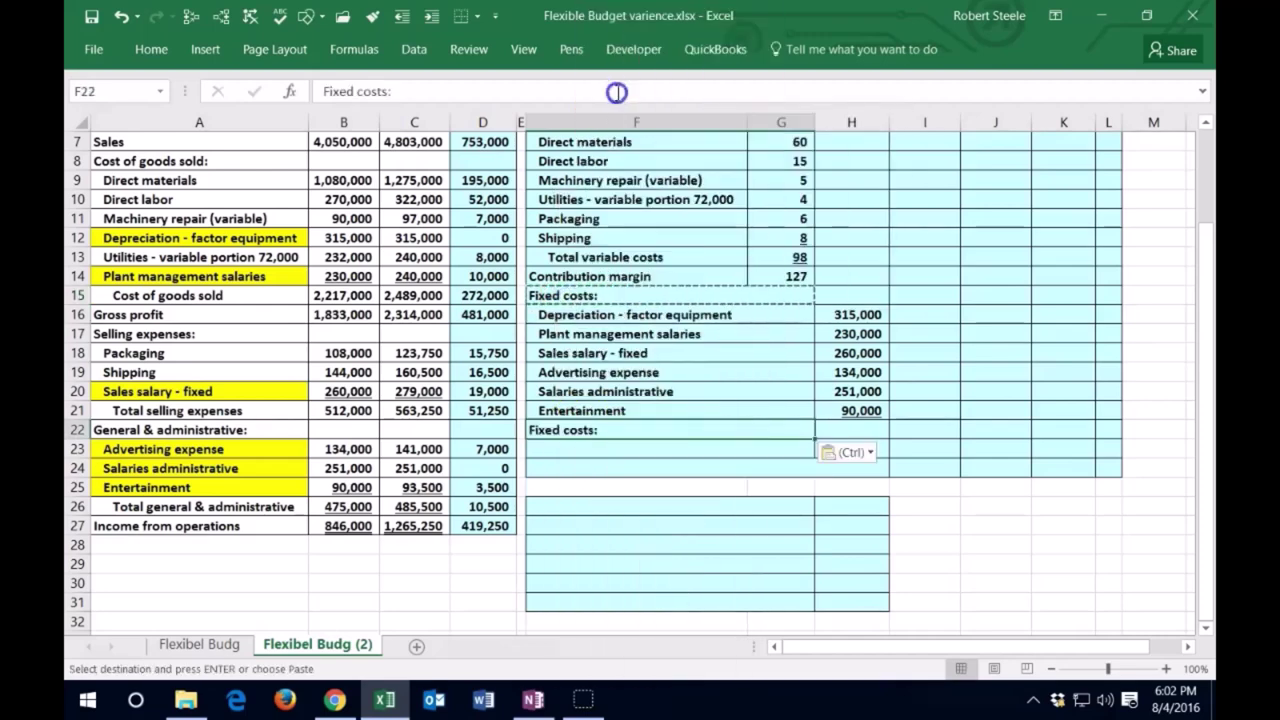
# - Change the label in F22 to read Total fixed costs, without the colon
pyautogui.doubleClick(543, 430)
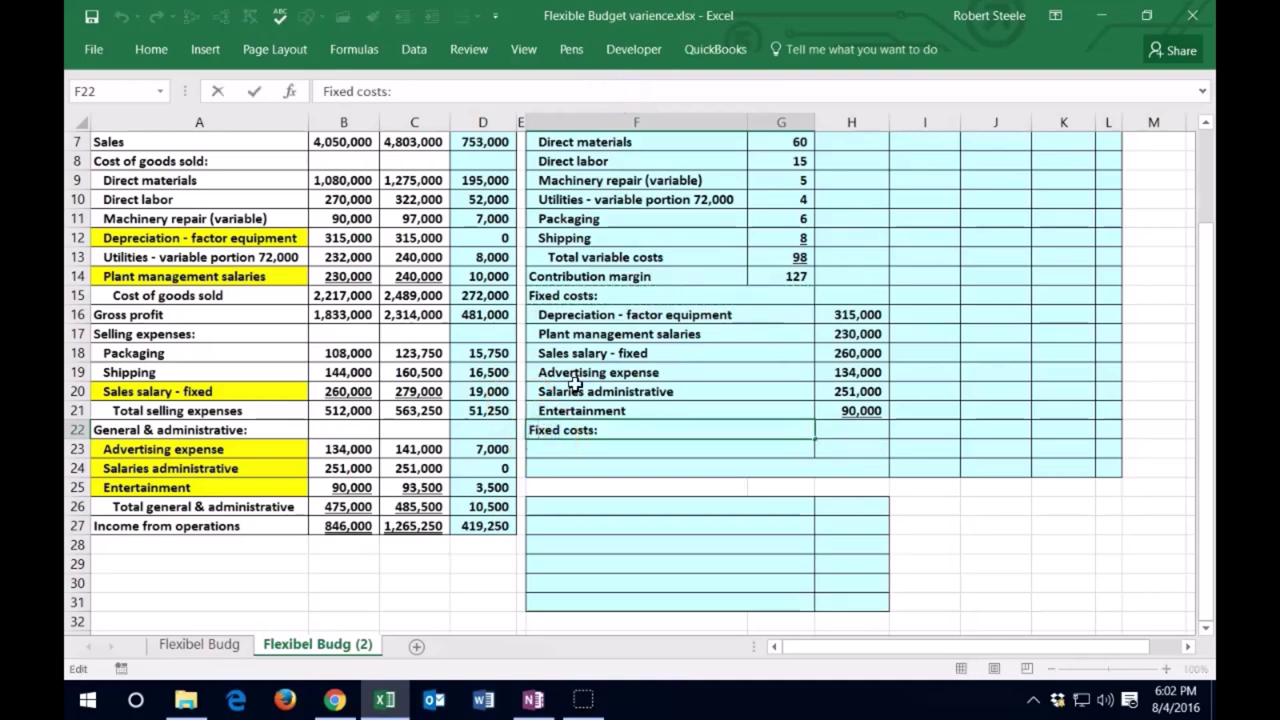
pyautogui.write('Tota')
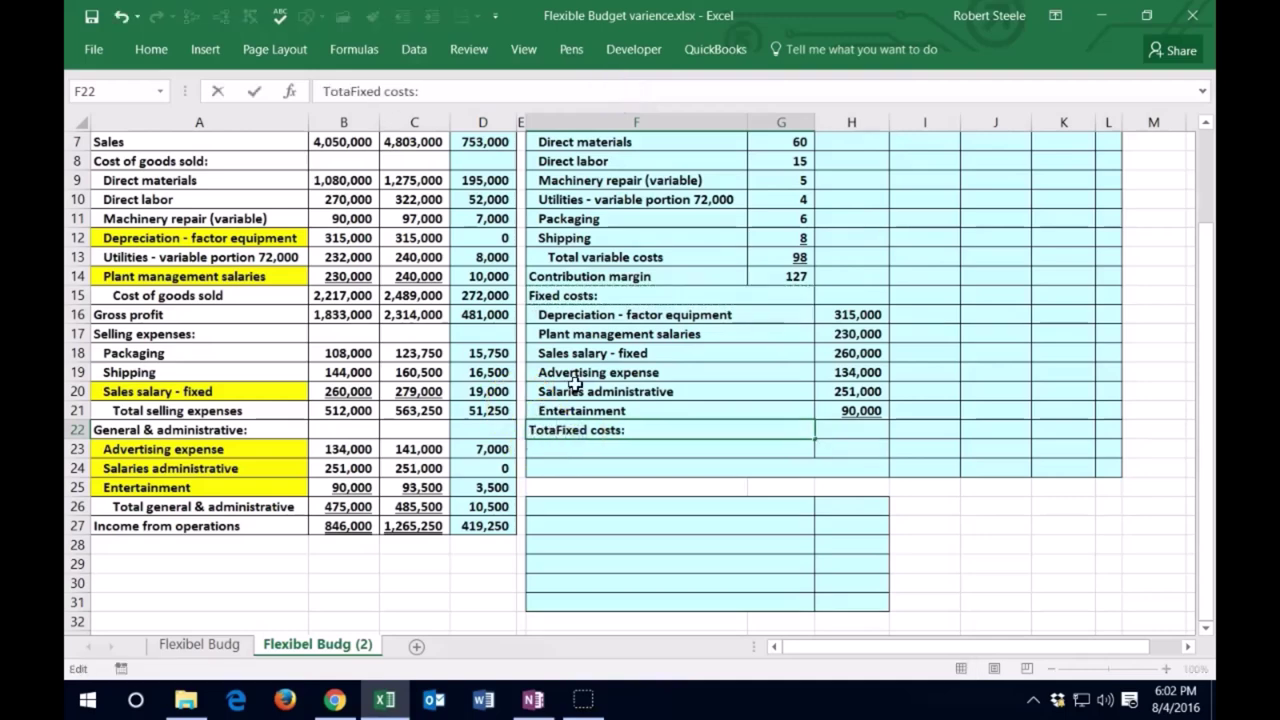
pyautogui.write('g')
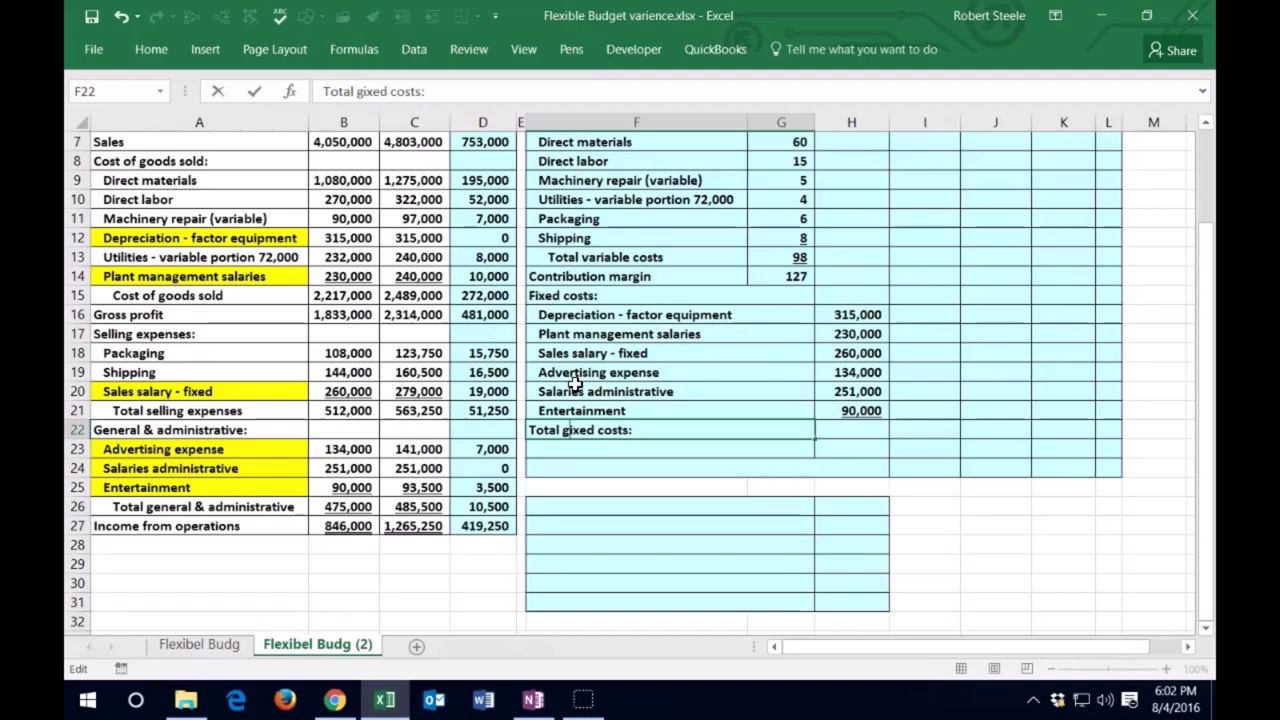
pyautogui.press('BackSpace')
pyautogui.write('f')
pyautogui.press('BackSpace')
pyautogui.press('Return')
pyautogui.press('Up')
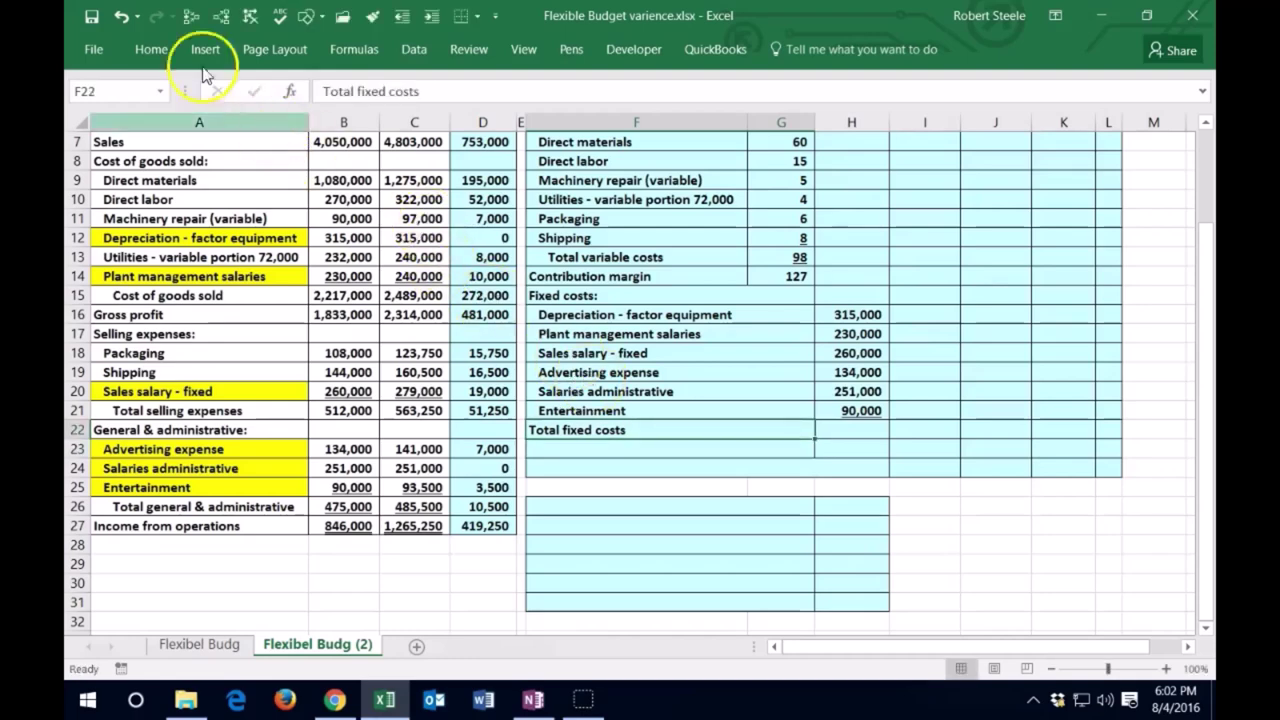
# - Indent the Total fixed costs label in F22 by two levels
pyautogui.click(151, 49)
pyautogui.click(434, 116)
pyautogui.click(434, 116)
# - Total the fixed cost amounts in H22 with =SUM(H16:H21)
pyautogui.click(855, 432)
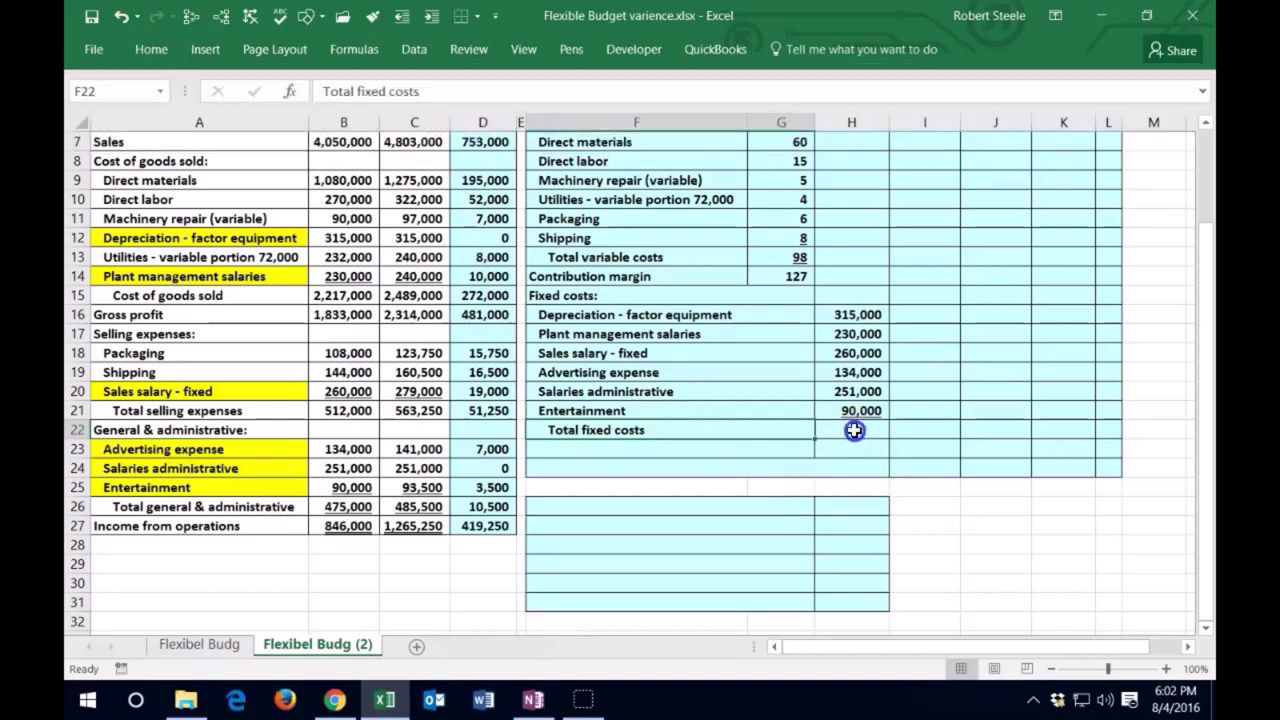
pyautogui.click(885, 413)
pyautogui.write('=')
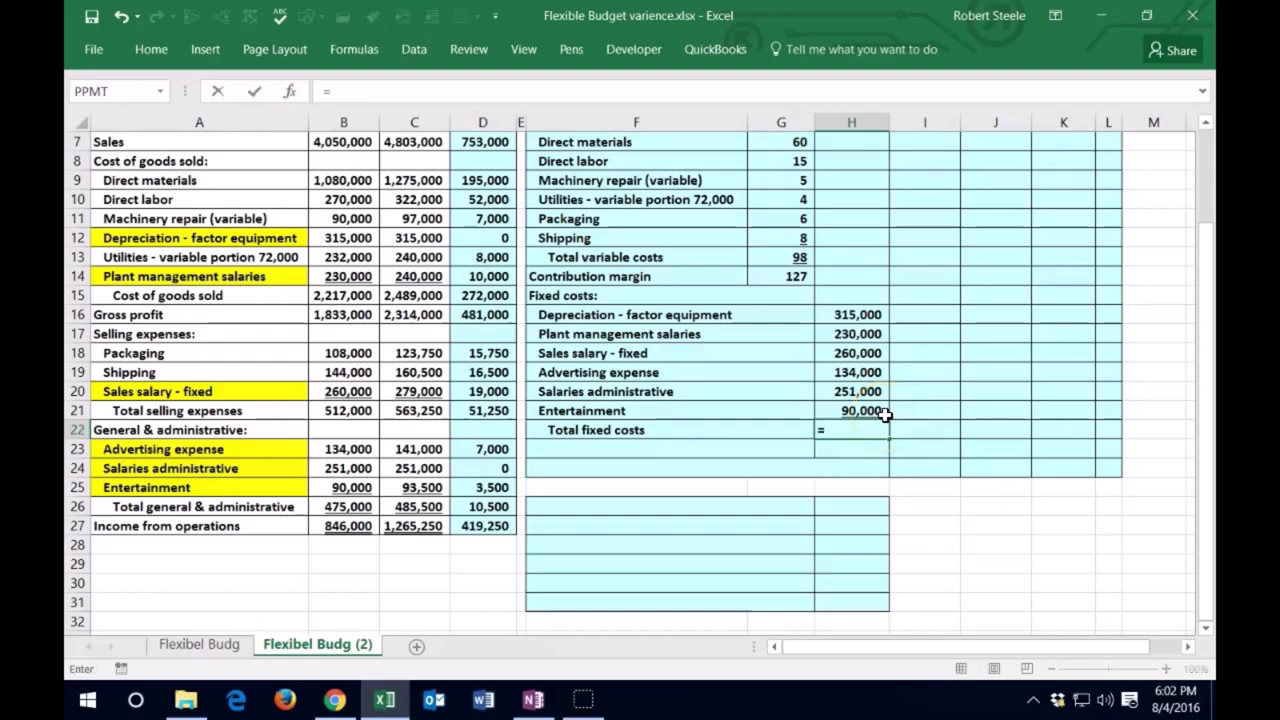
pyautogui.write('sum(')
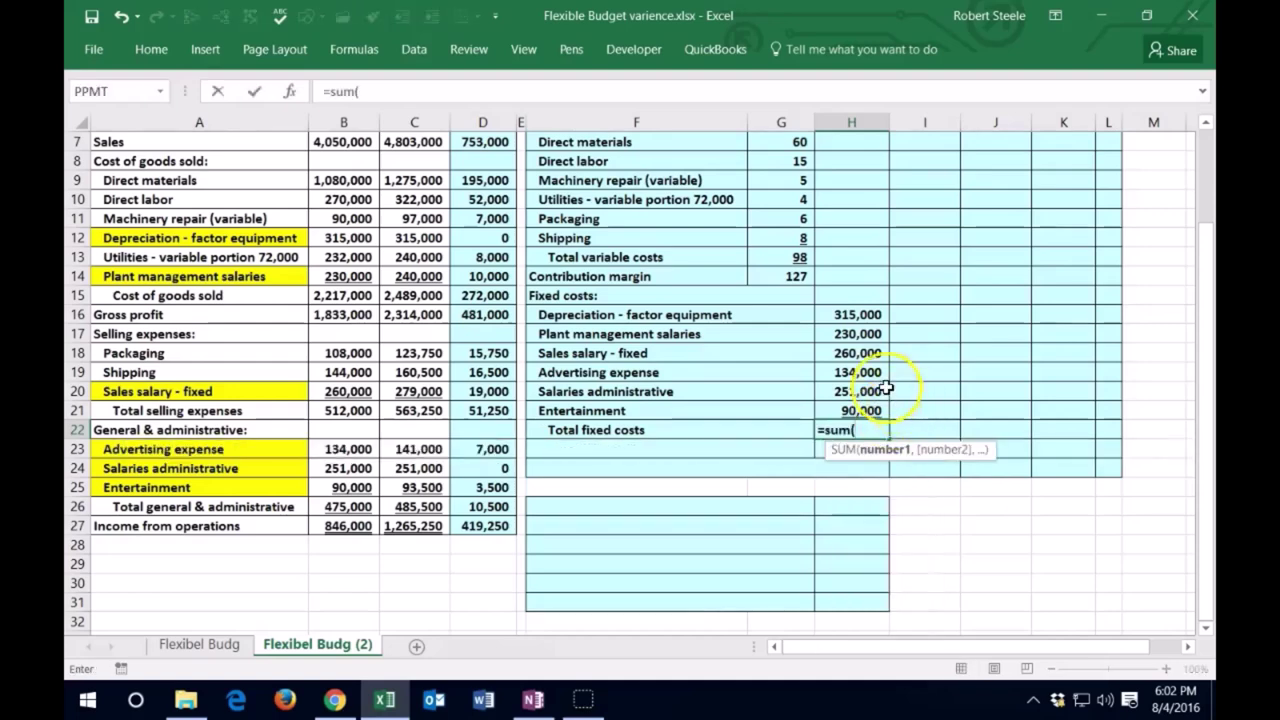
pyautogui.moveTo(857, 314); pyautogui.dragTo(856, 404)
pyautogui.write(')')
pyautogui.press('Return')
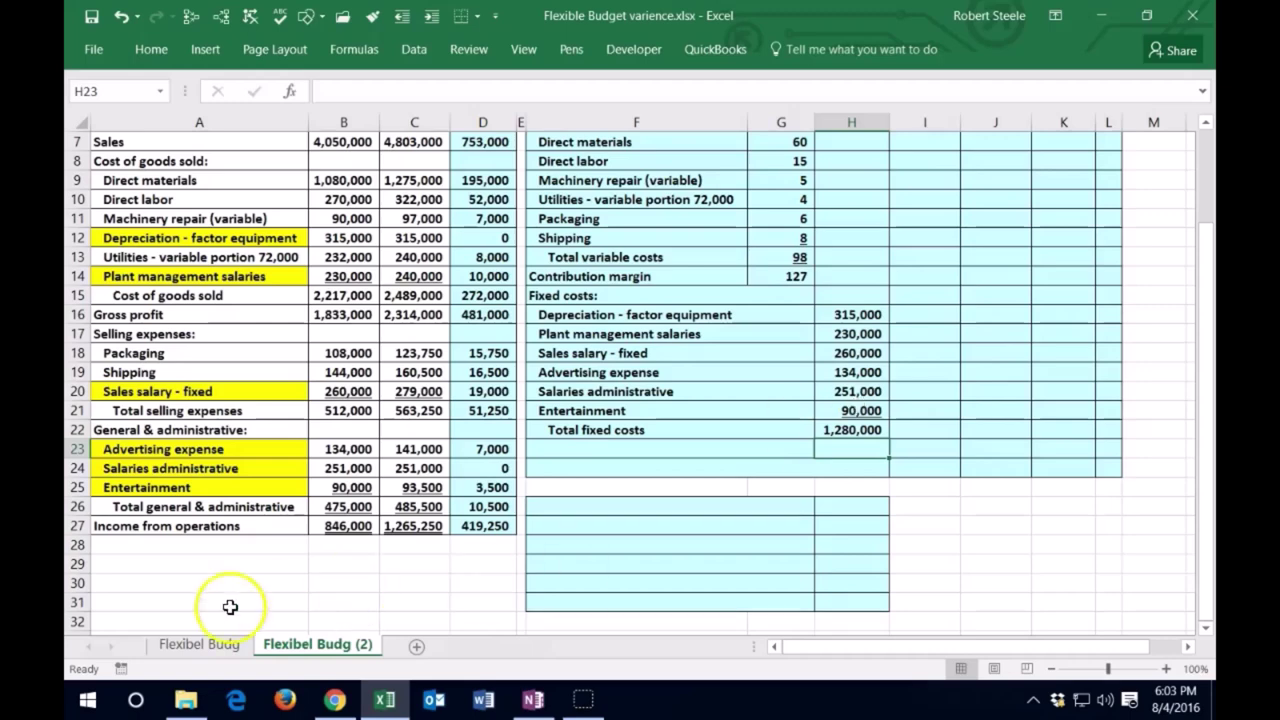
# - Review the entries in the Fixed costs column and the budgeted income from operations formula in B27
pyautogui.press('Up')
pyautogui.press('Up')
pyautogui.press('Up')
pyautogui.press('Up')
pyautogui.press('Up')
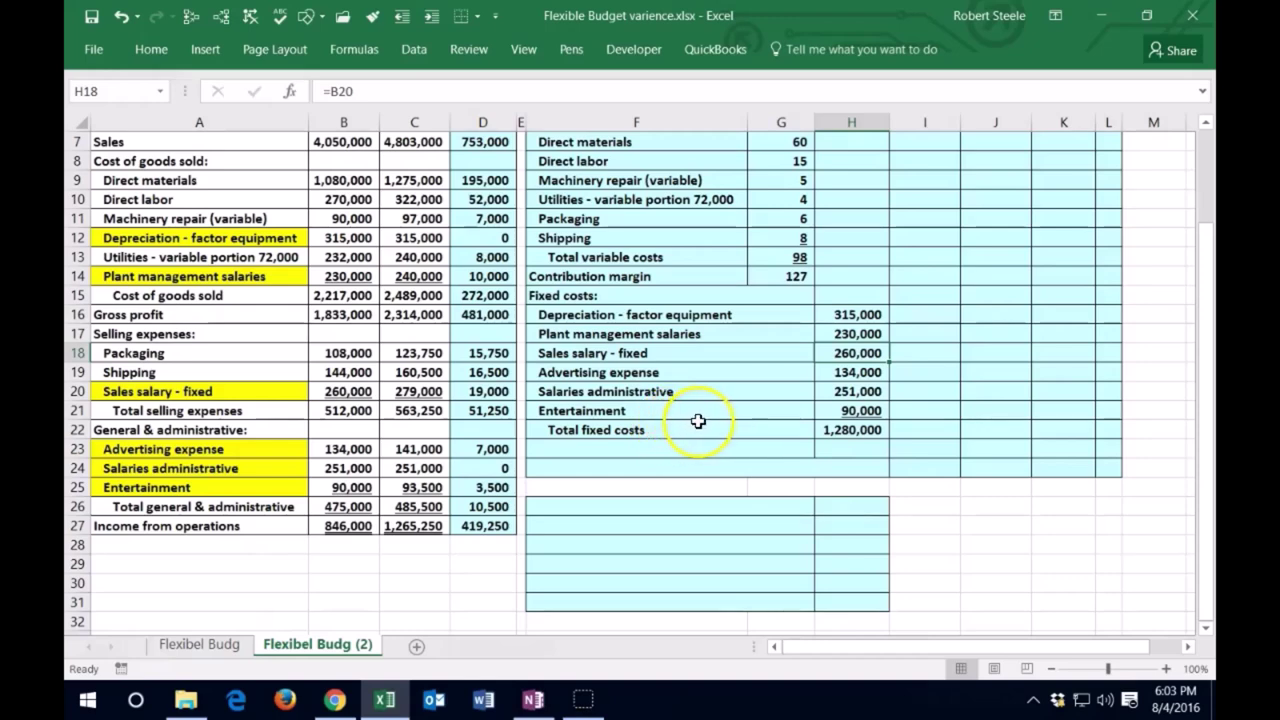
pyautogui.click(665, 507)
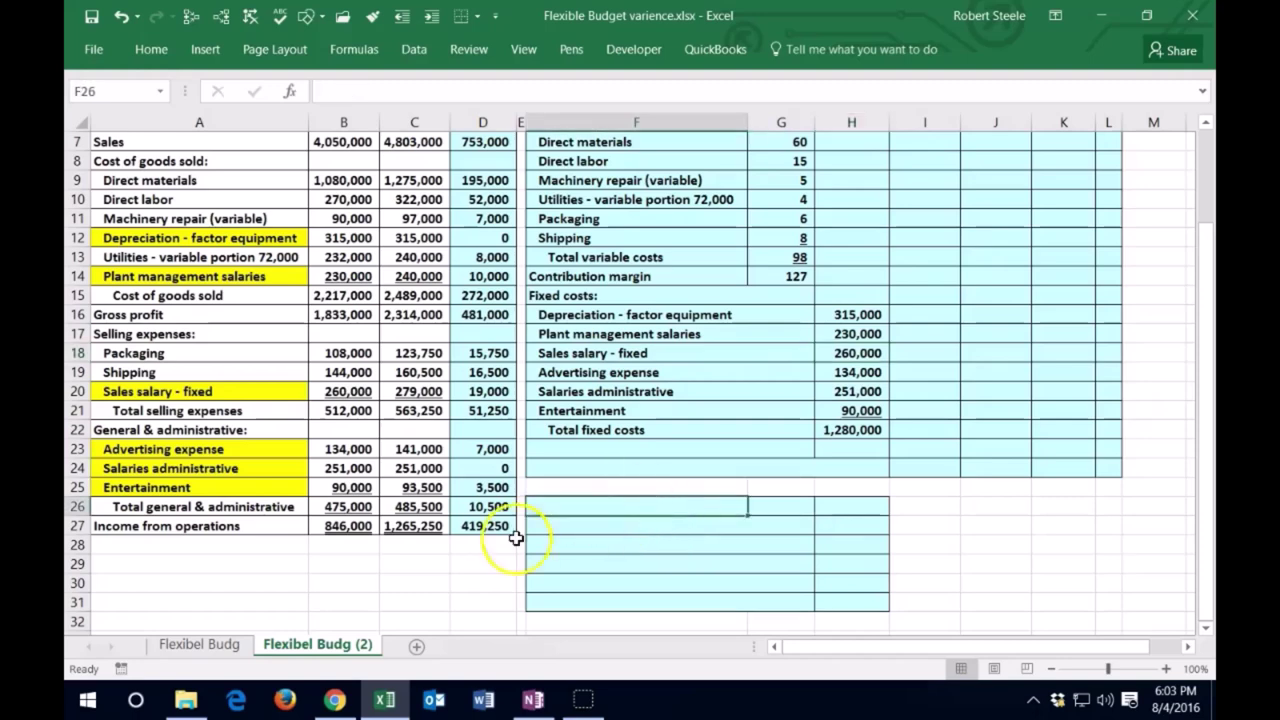
pyautogui.click(345, 525)
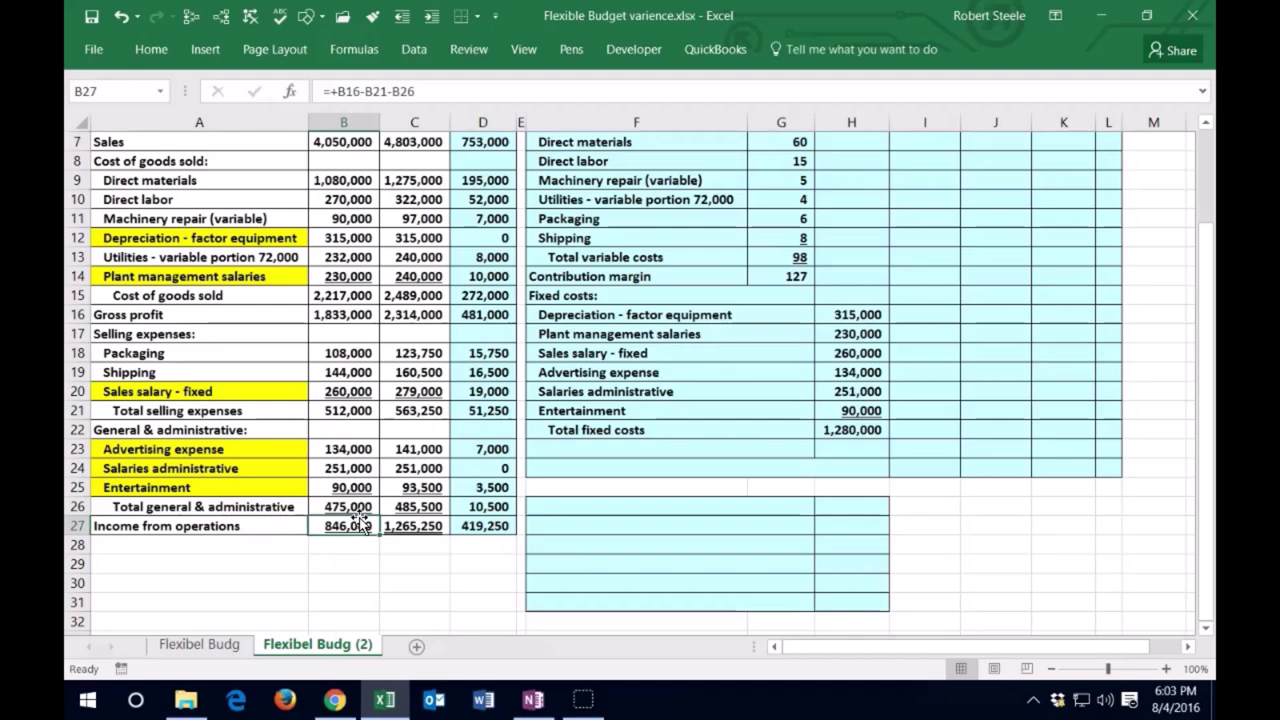
# - Enter the heading Check calculation: in F26, at the start of the block below the flexible budget
pyautogui.click(543, 506)
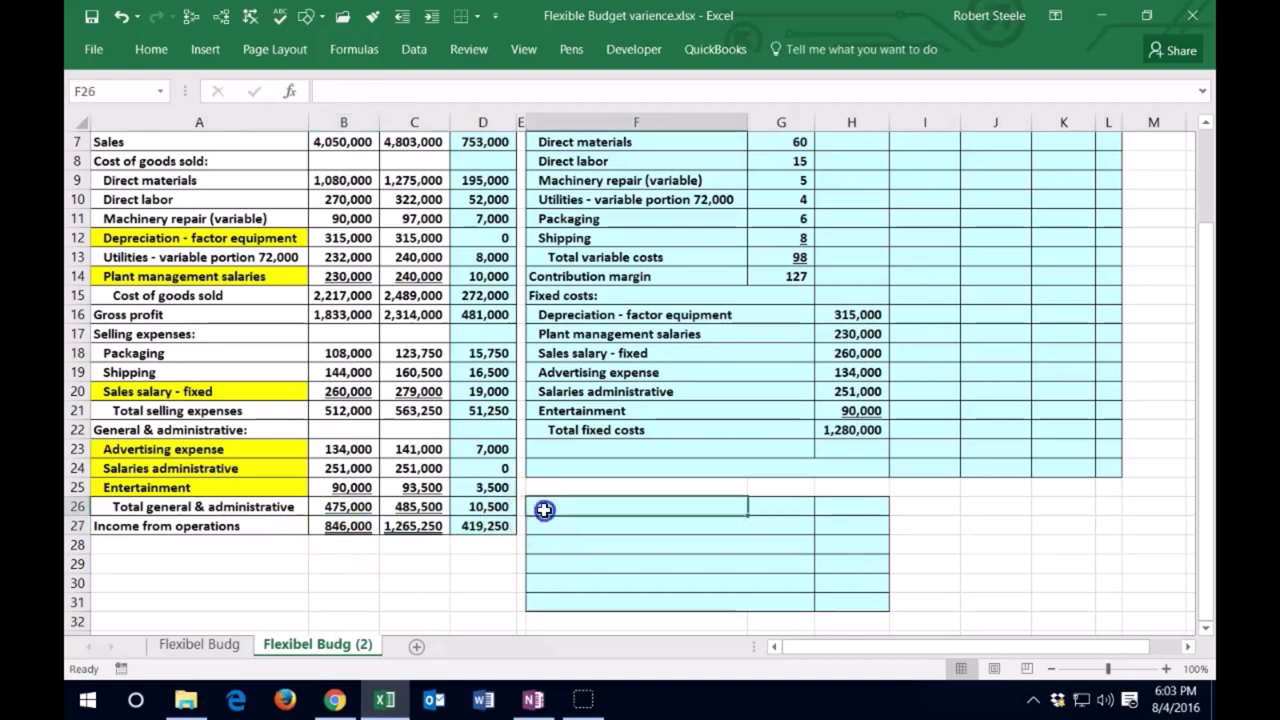
pyautogui.write('Check calculation:')
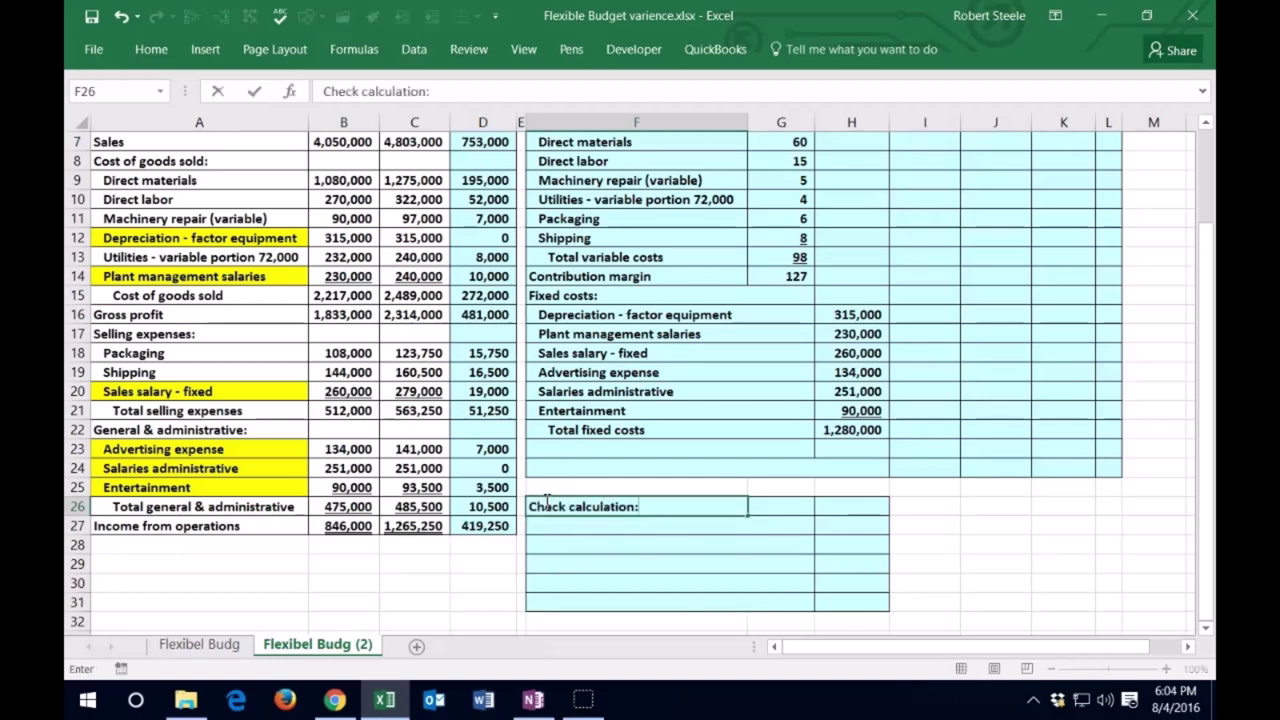
pyautogui.press('Return')
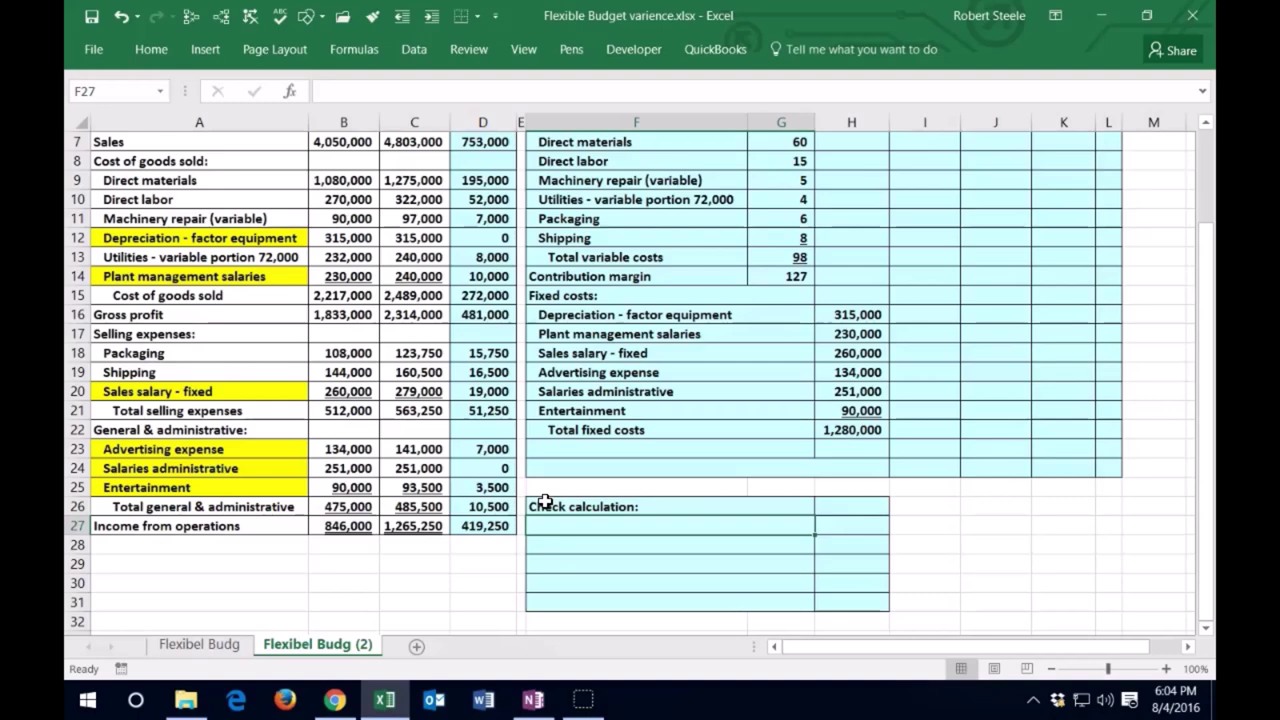
pyautogui.click(776, 284)
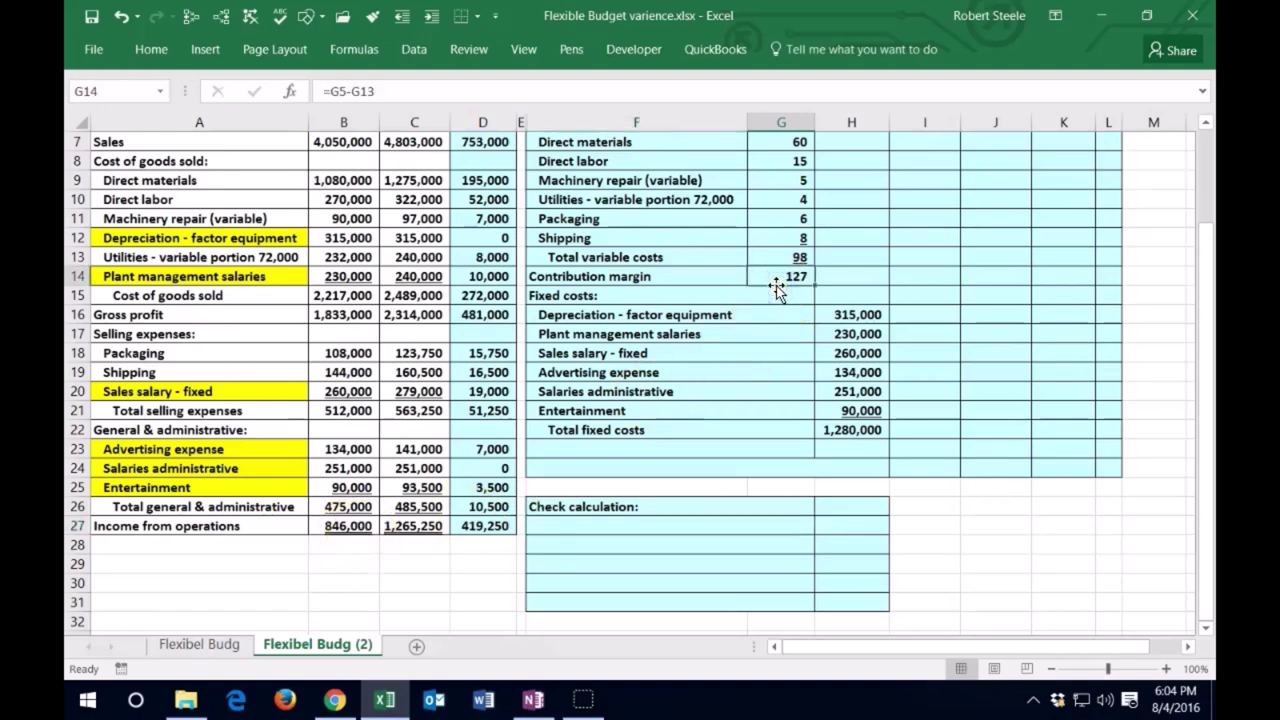
pyautogui.scroll(1, 770, 290)
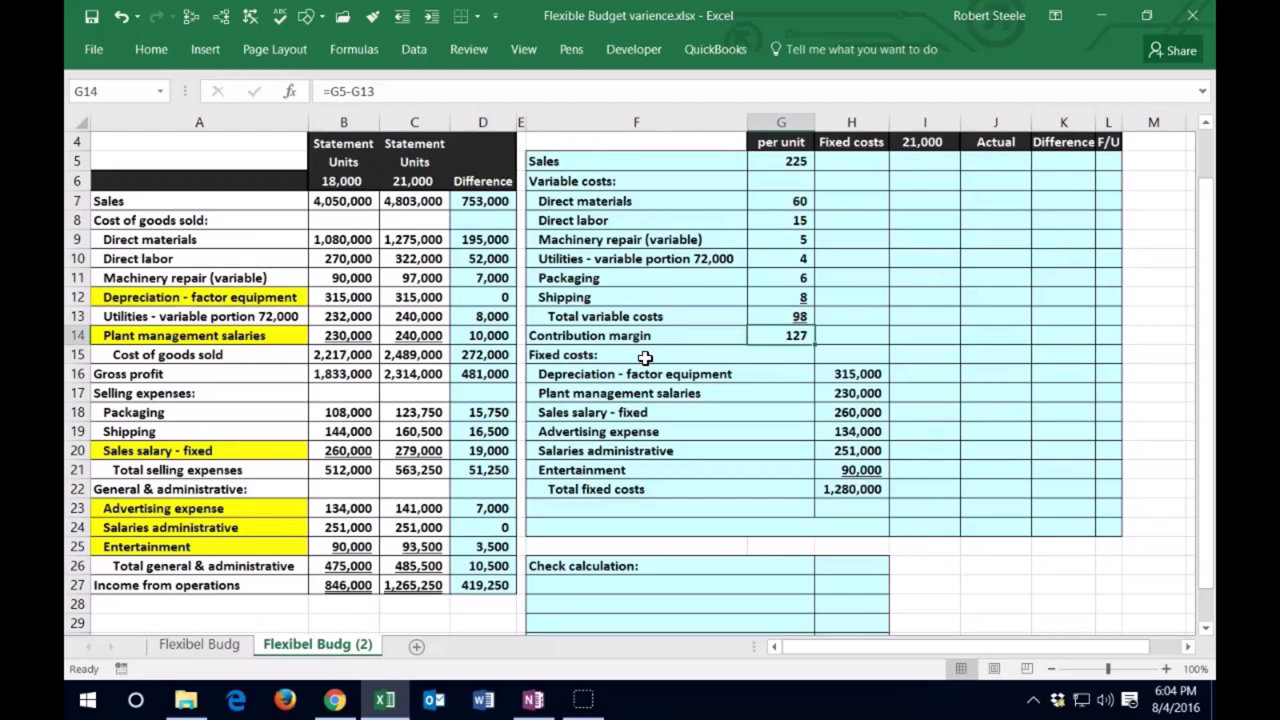
pyautogui.scroll(-1, 645, 358)
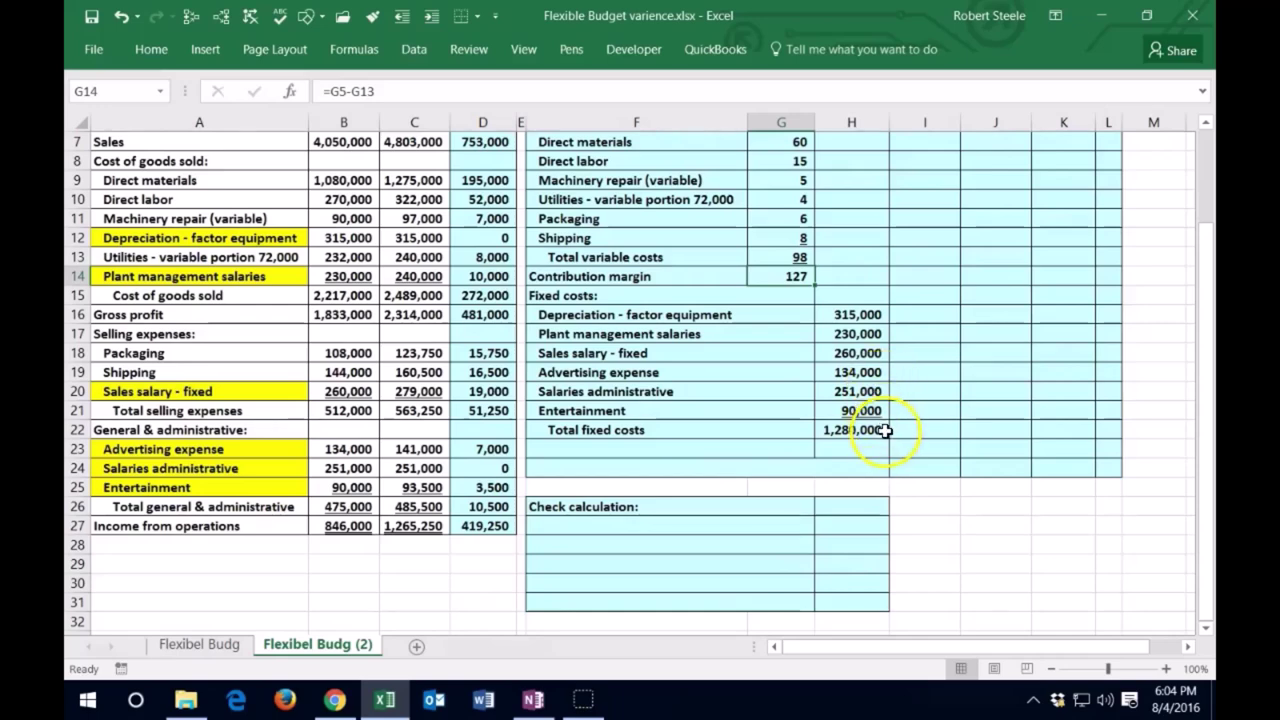
pyautogui.scroll(3, 886, 430)
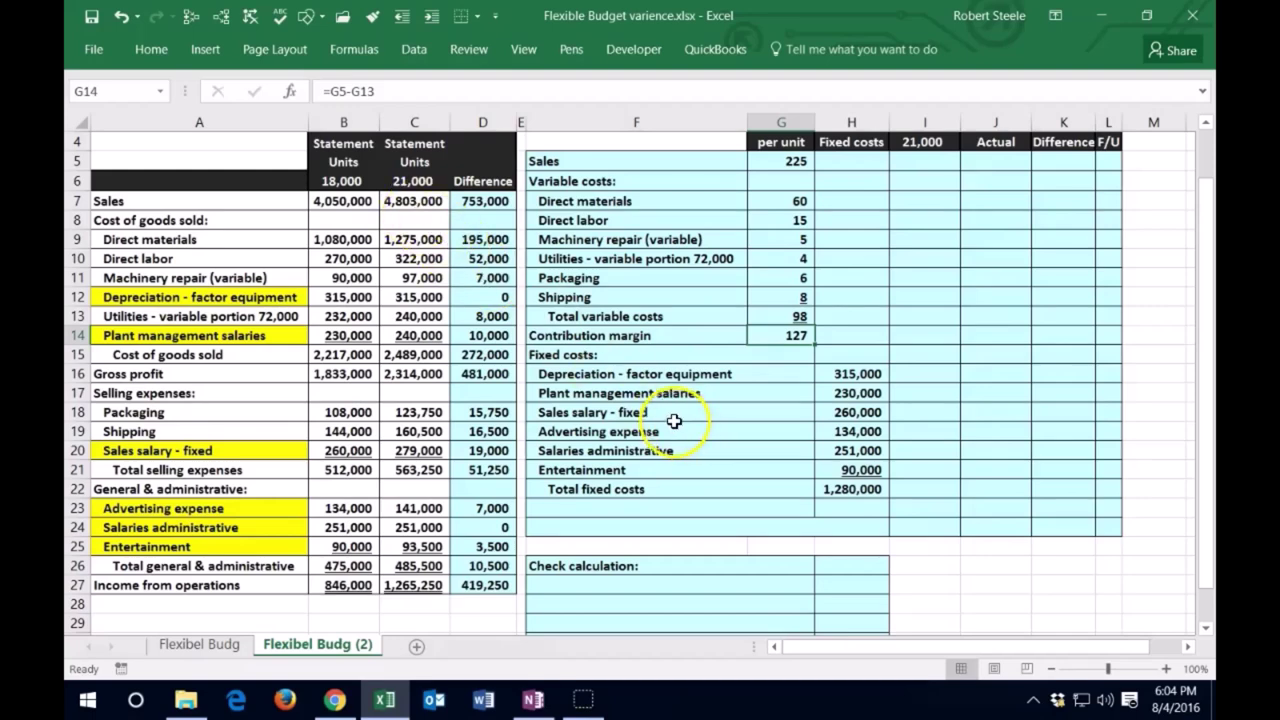
pyautogui.scroll(-3, 673, 428)
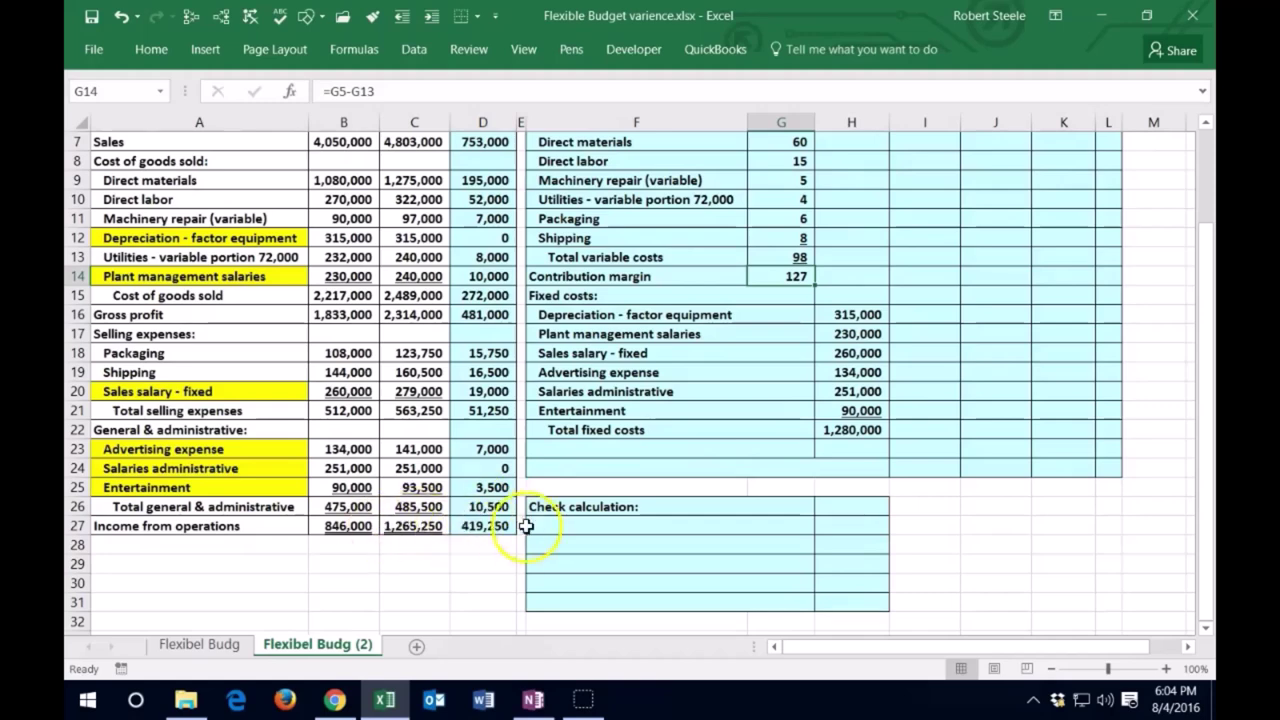
# - Enter the label Sales valume in units in F27 and link H27 to the budgeted units with =B6
pyautogui.click(584, 524)
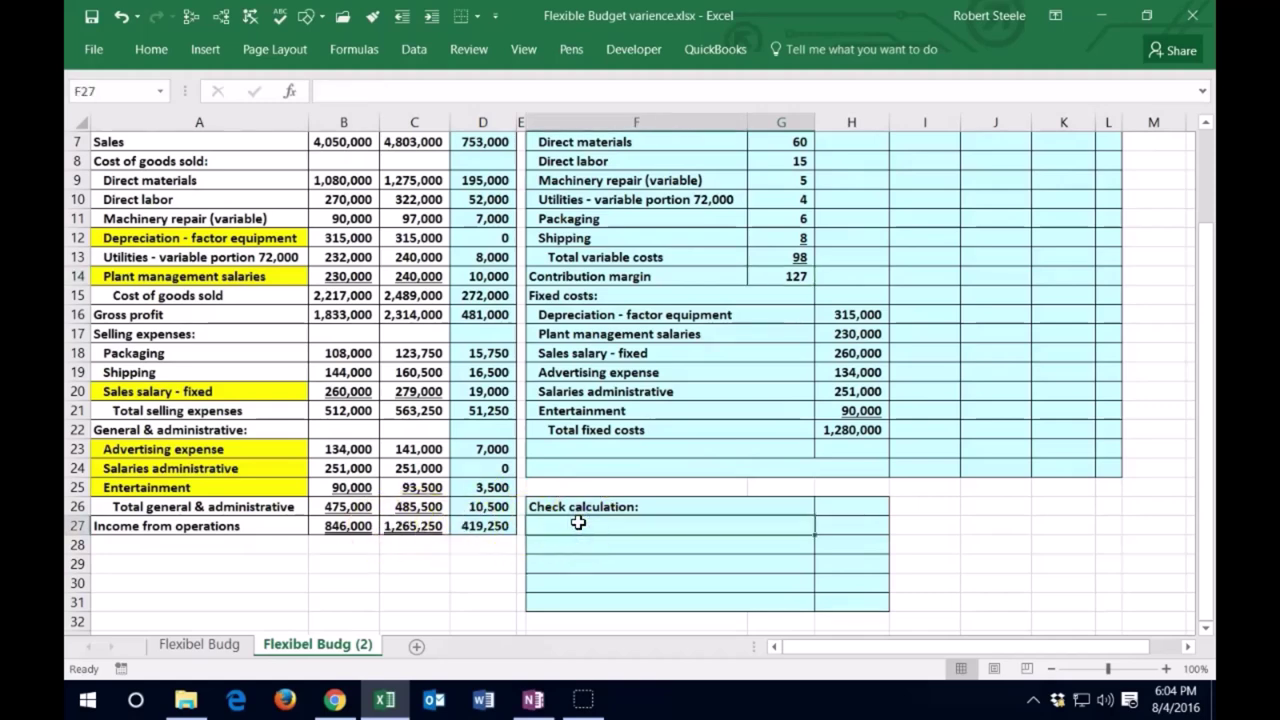
pyautogui.write('Sales volume in units')
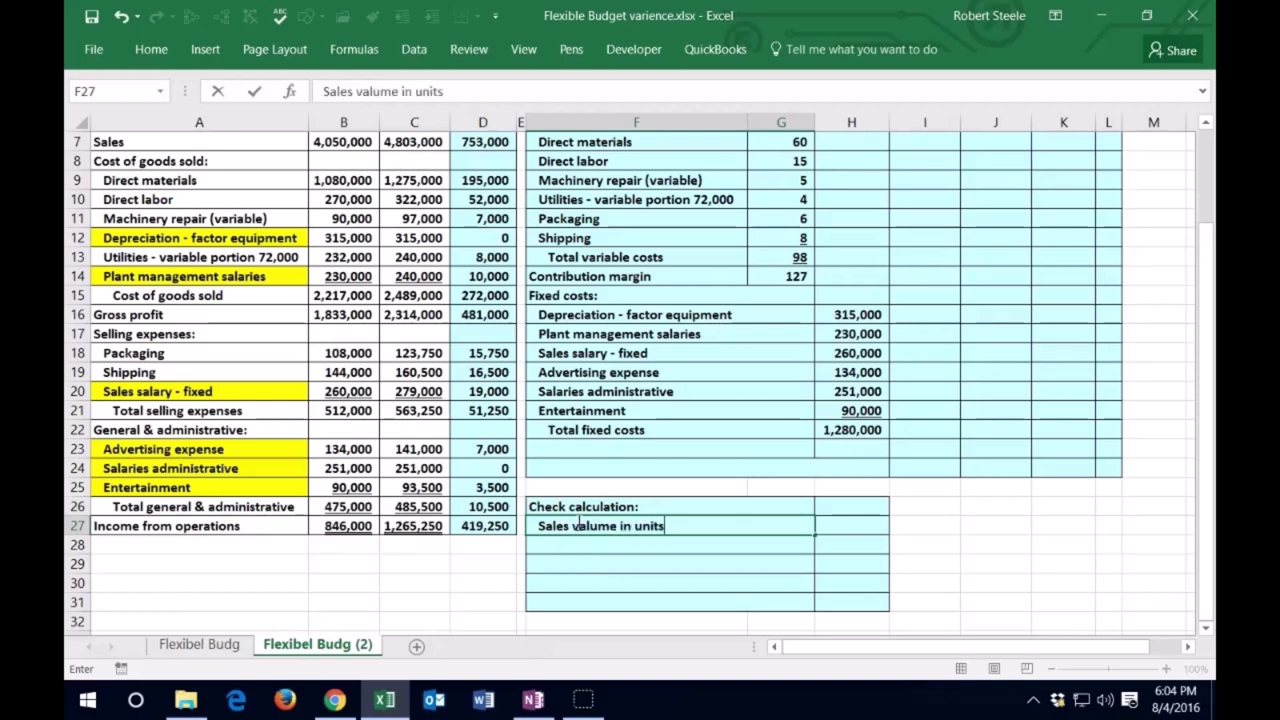
pyautogui.press('Tab')
pyautogui.write('=')
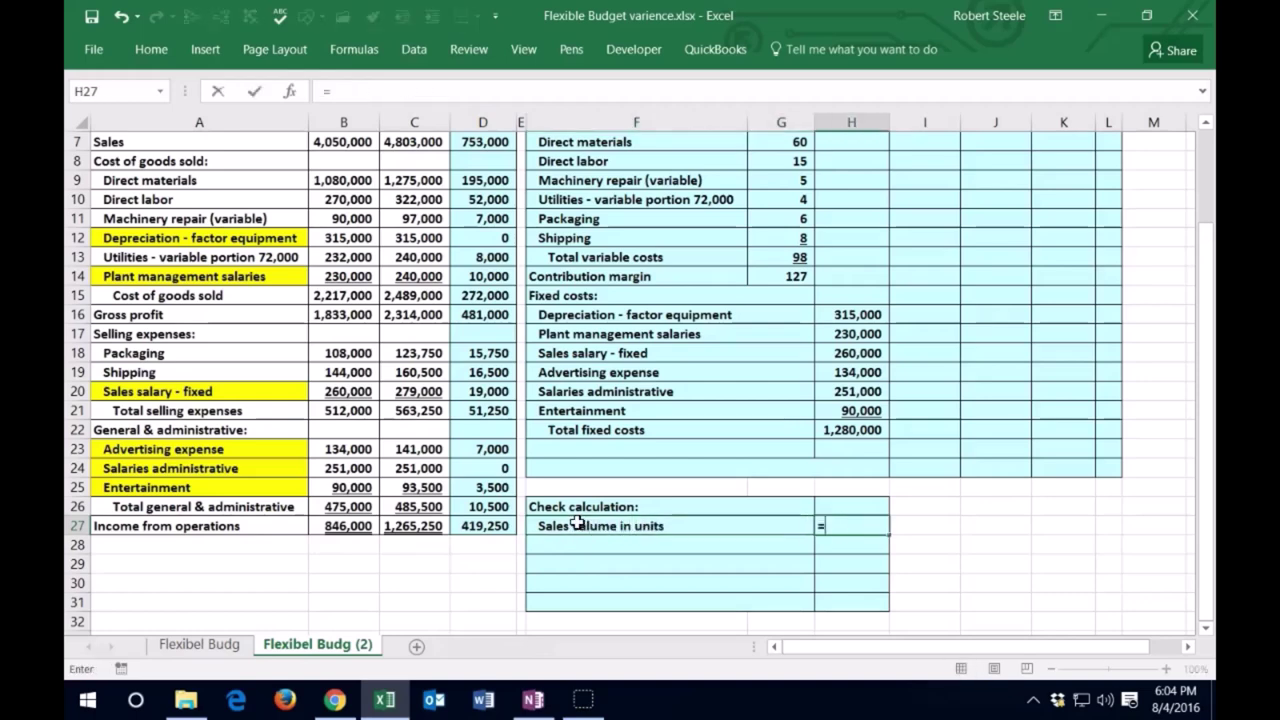
pyautogui.scroll(1, 430, 318)
pyautogui.click(340, 180)
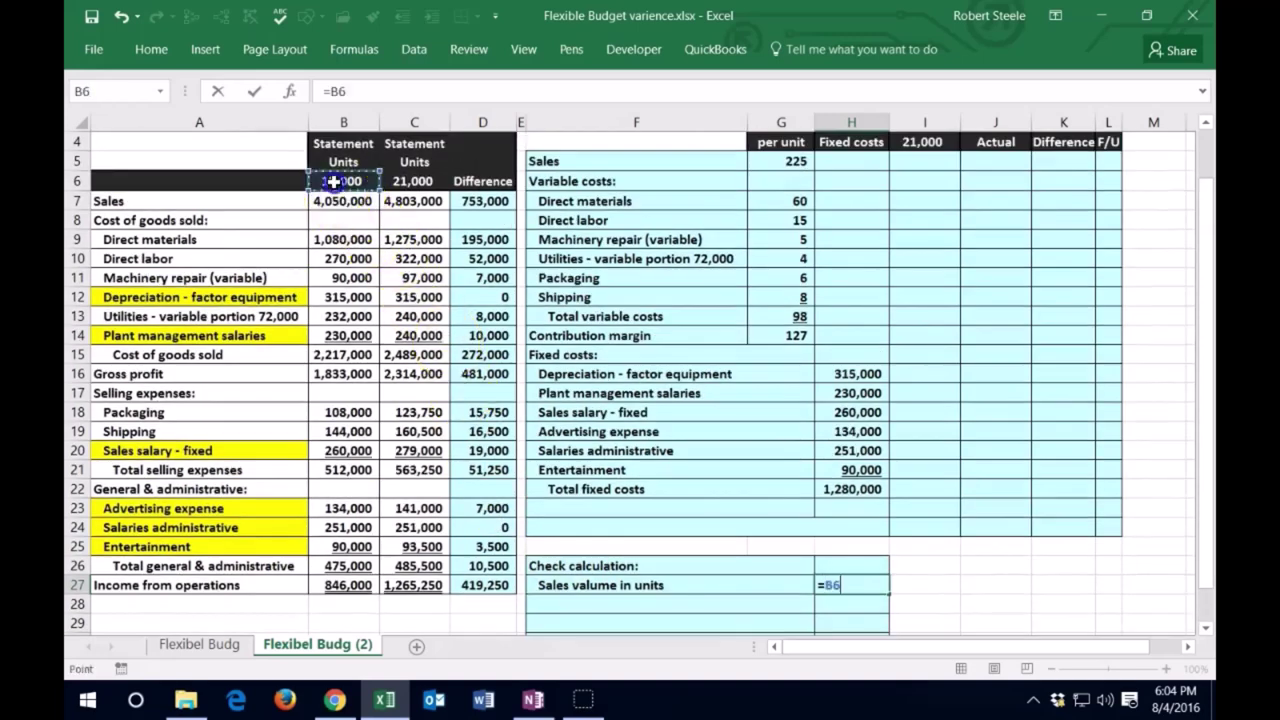
pyautogui.press('Return')
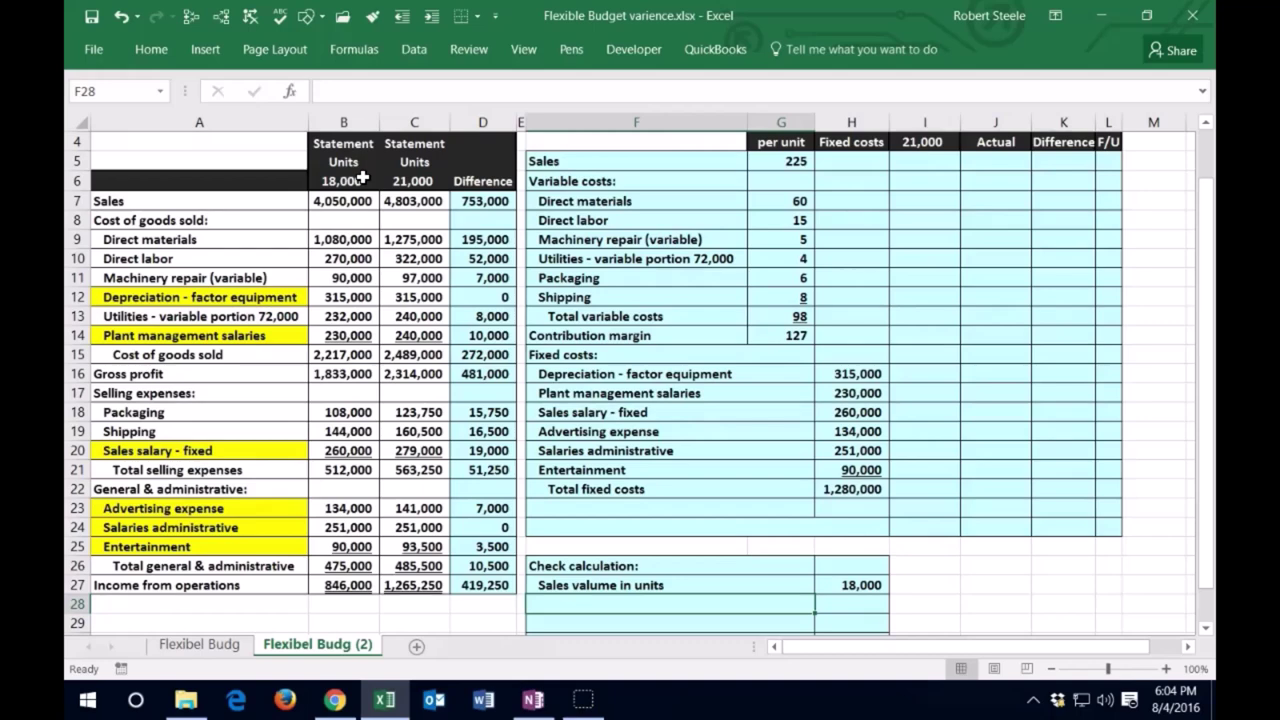
# - Label F28 Fixed costs allocated to 18000 units and divide total fixed costs by the sales volume in H28 with =H22/H27
pyautogui.write('Fixed costs allocated to 18000 units')
pyautogui.press('Tab')
pyautogui.write('=')
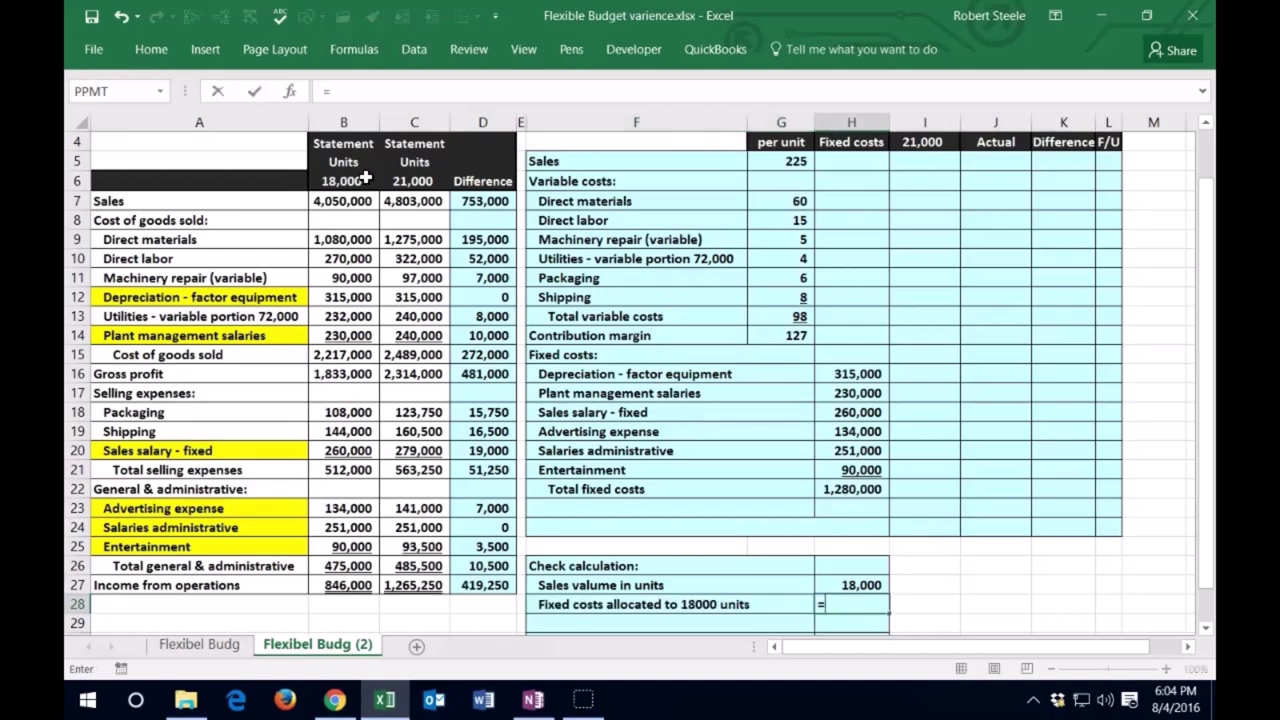
pyautogui.click(840, 493)
pyautogui.write('/')
pyautogui.click(851, 585)
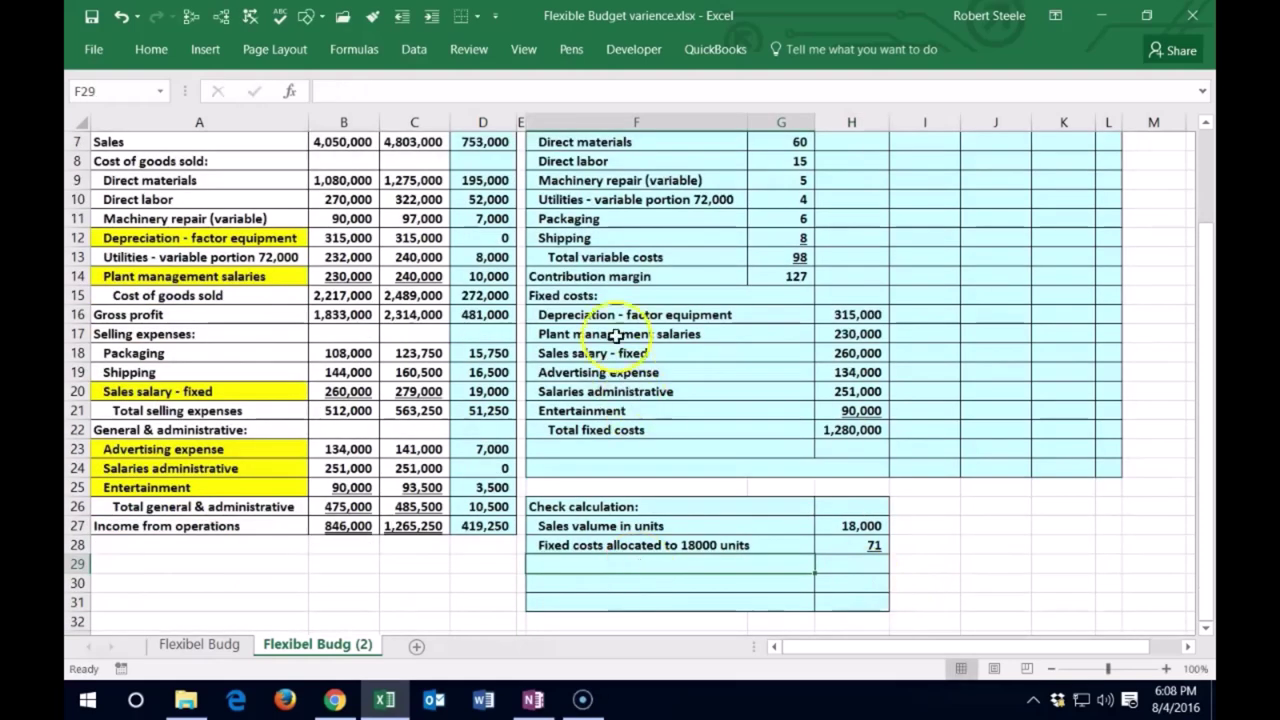
# - Copy the Income from operations label cell A27 for reuse in the check calculation
pyautogui.click(590, 277)
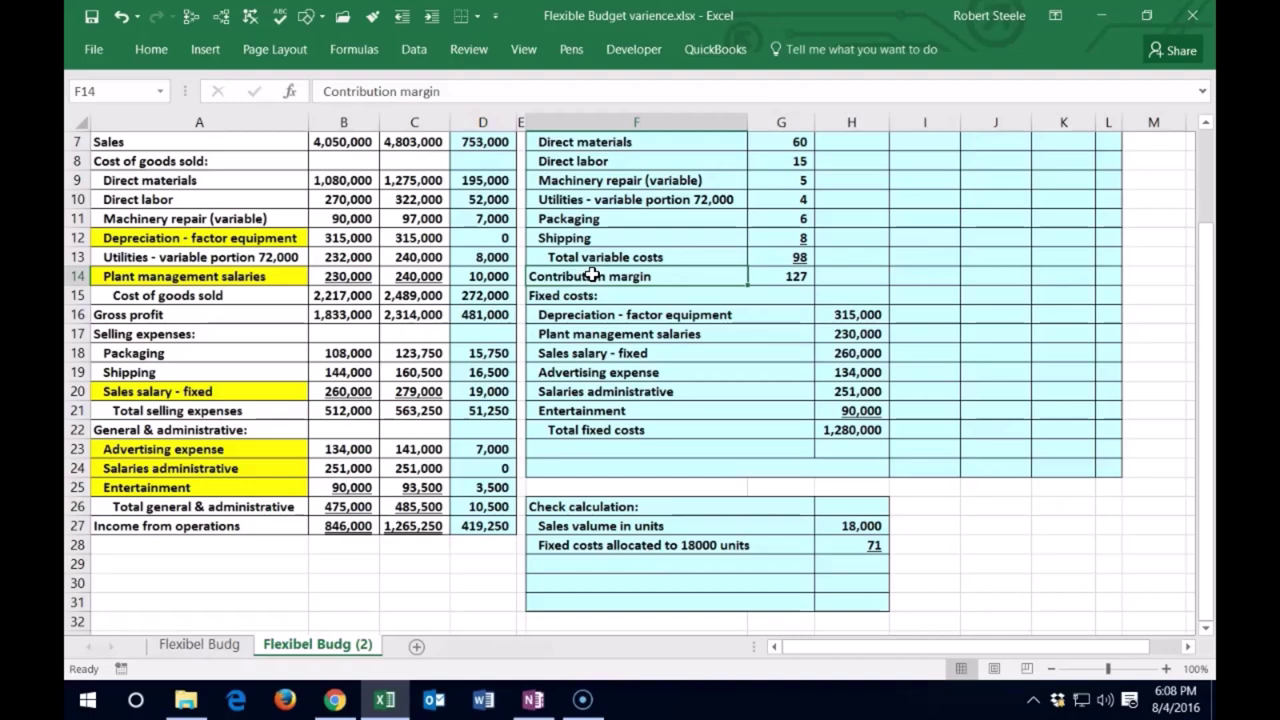
pyautogui.click(832, 543)
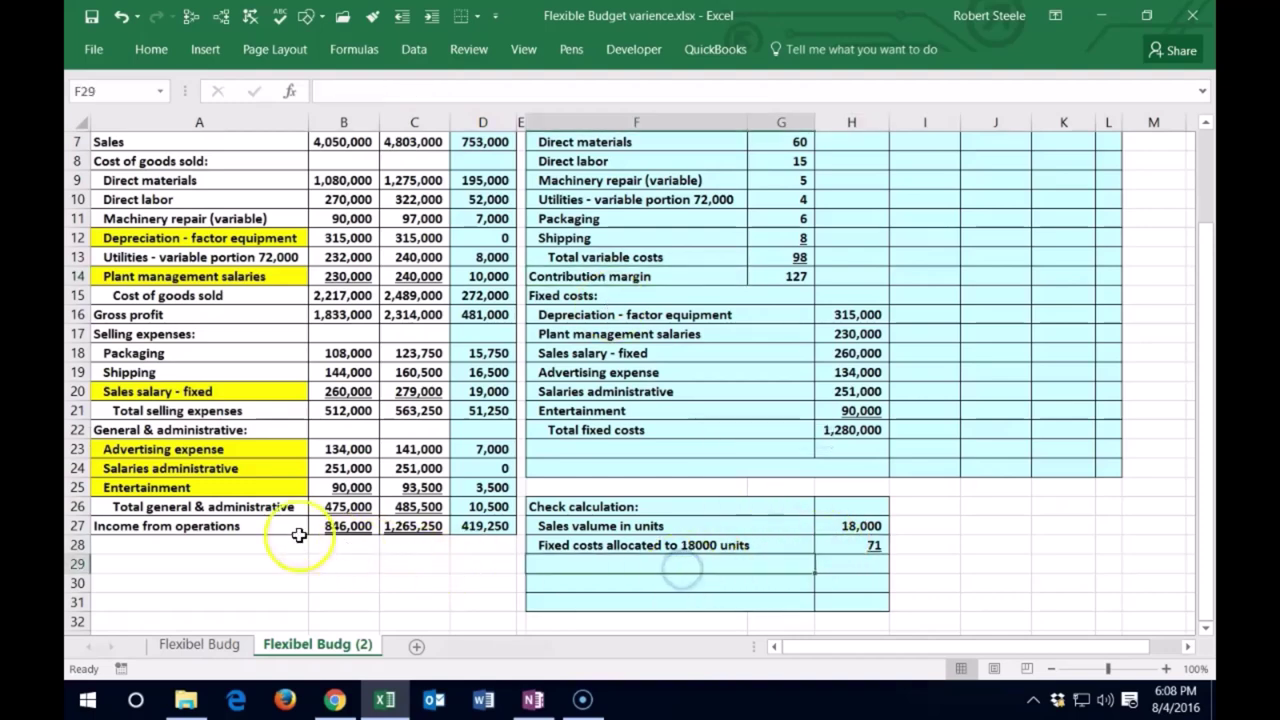
pyautogui.click(222, 527)
pyautogui.rightClick(222, 527)
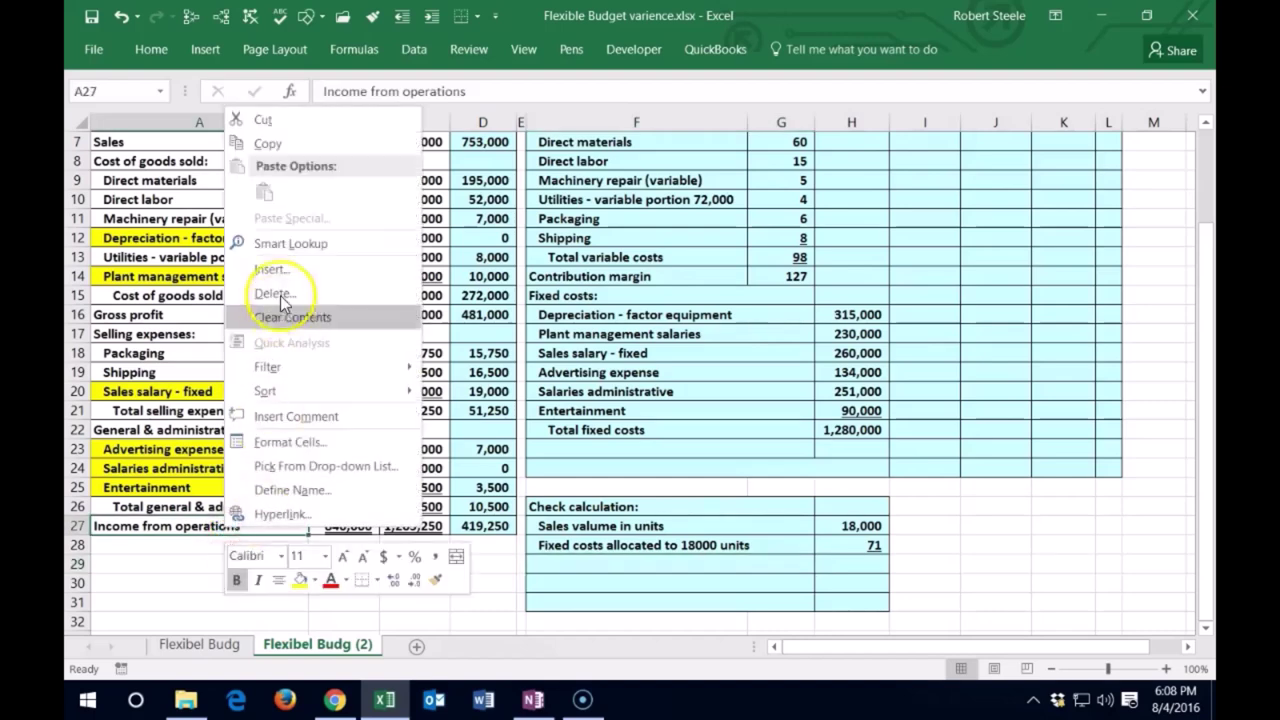
pyautogui.click(279, 145)
# - Try to paste the copied Income from operations label as values only into F29
pyautogui.rightClick(572, 566)
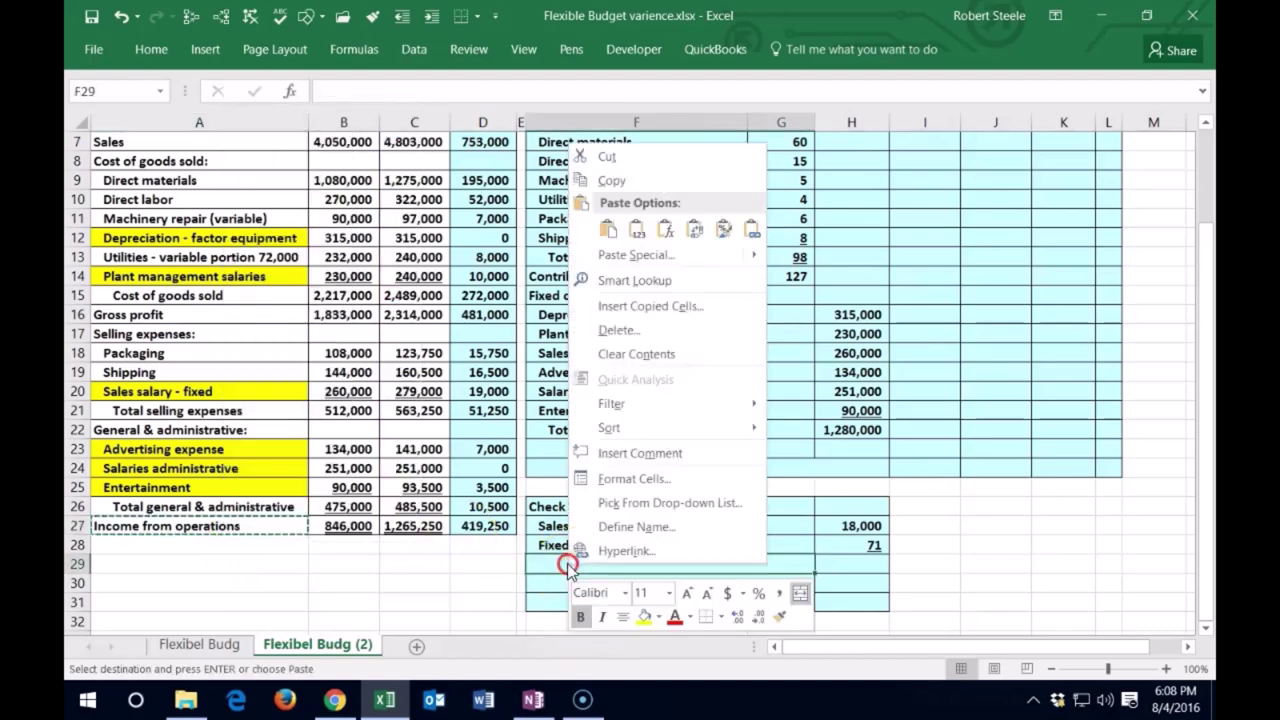
pyautogui.click(638, 230)
pyautogui.click(652, 408)
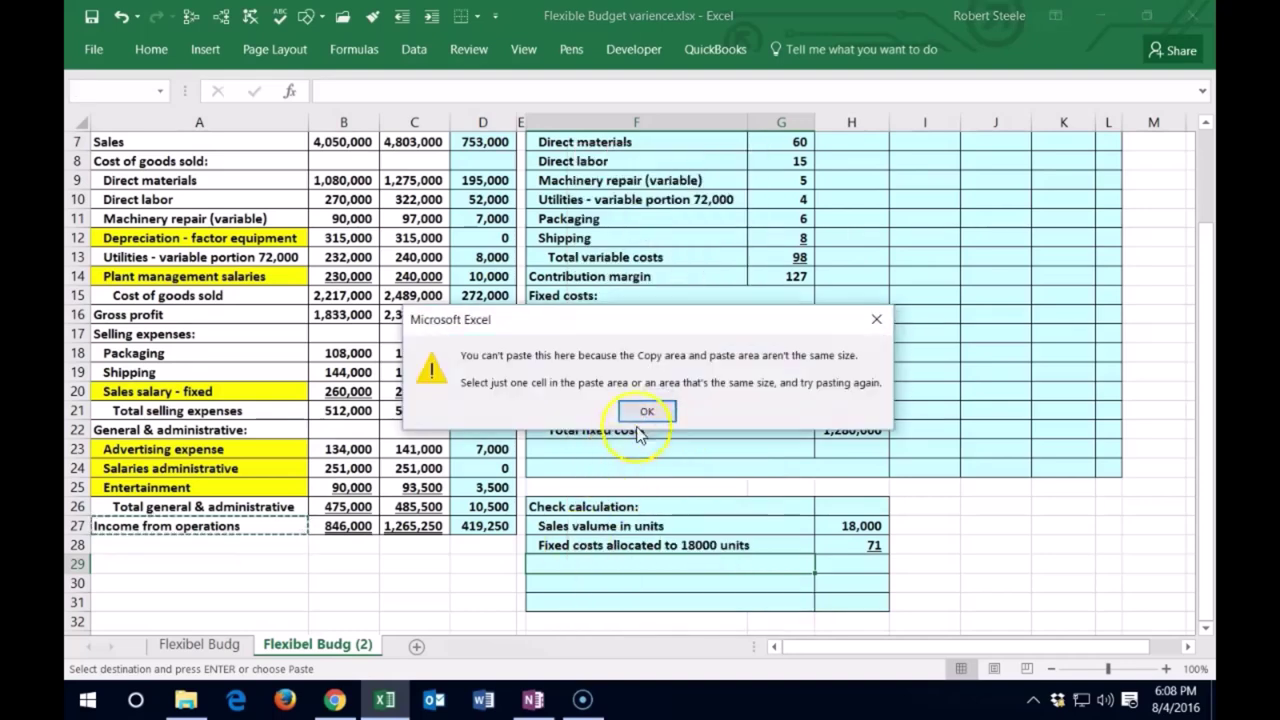
pyautogui.click(651, 406)
# - Paste the copied label into F29 and extend it to read Income from operations per unit
pyautogui.rightClick(554, 558)
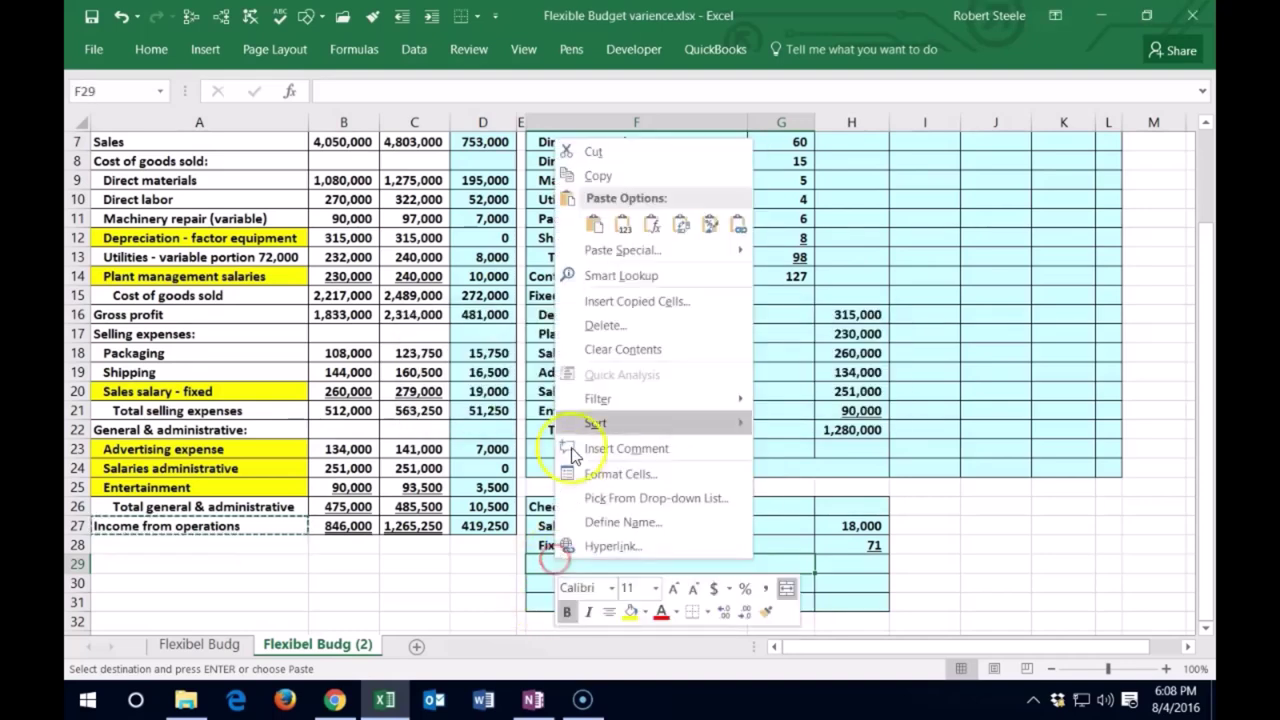
pyautogui.click(586, 220)
pyautogui.doubleClick(716, 561)
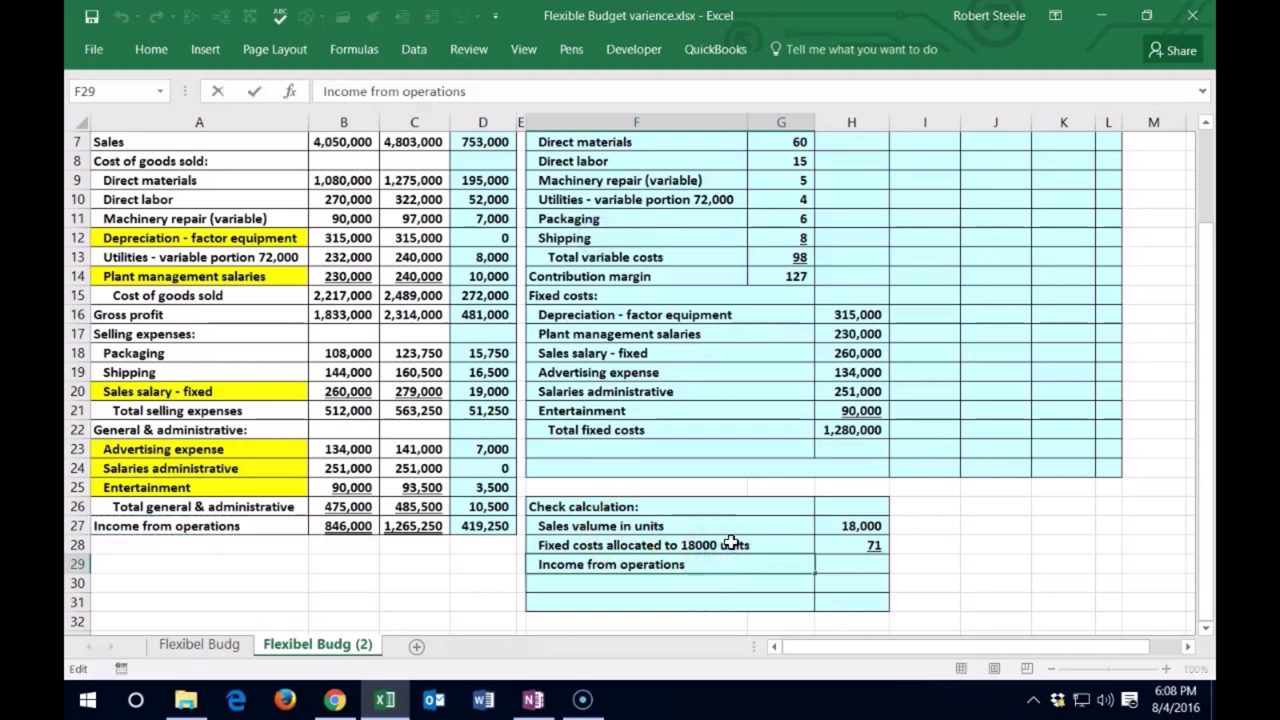
# - Calculate income from operations per unit in H29 as contribution margin less allocated fixed costs with =G14-H28
pyautogui.click(840, 564)
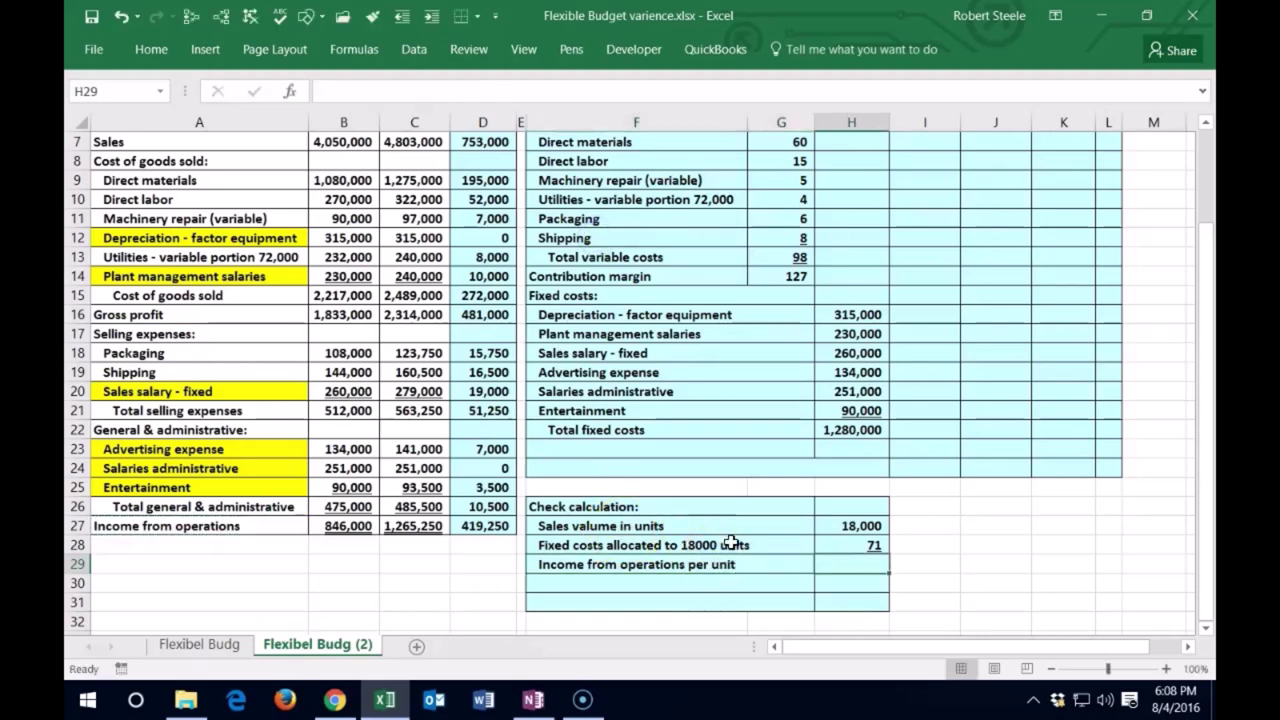
pyautogui.write('=')
pyautogui.click(795, 276)
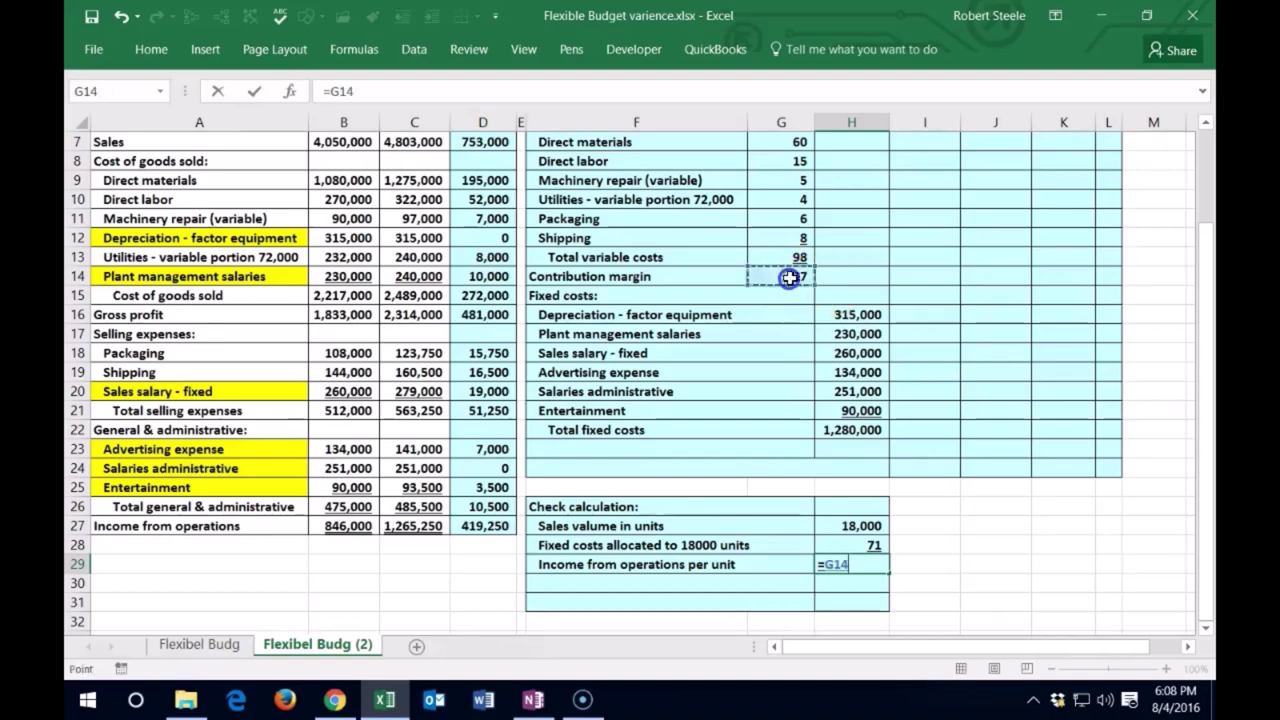
pyautogui.write('-')
pyautogui.click(870, 545)
pyautogui.press('Return')
pyautogui.press('Up')
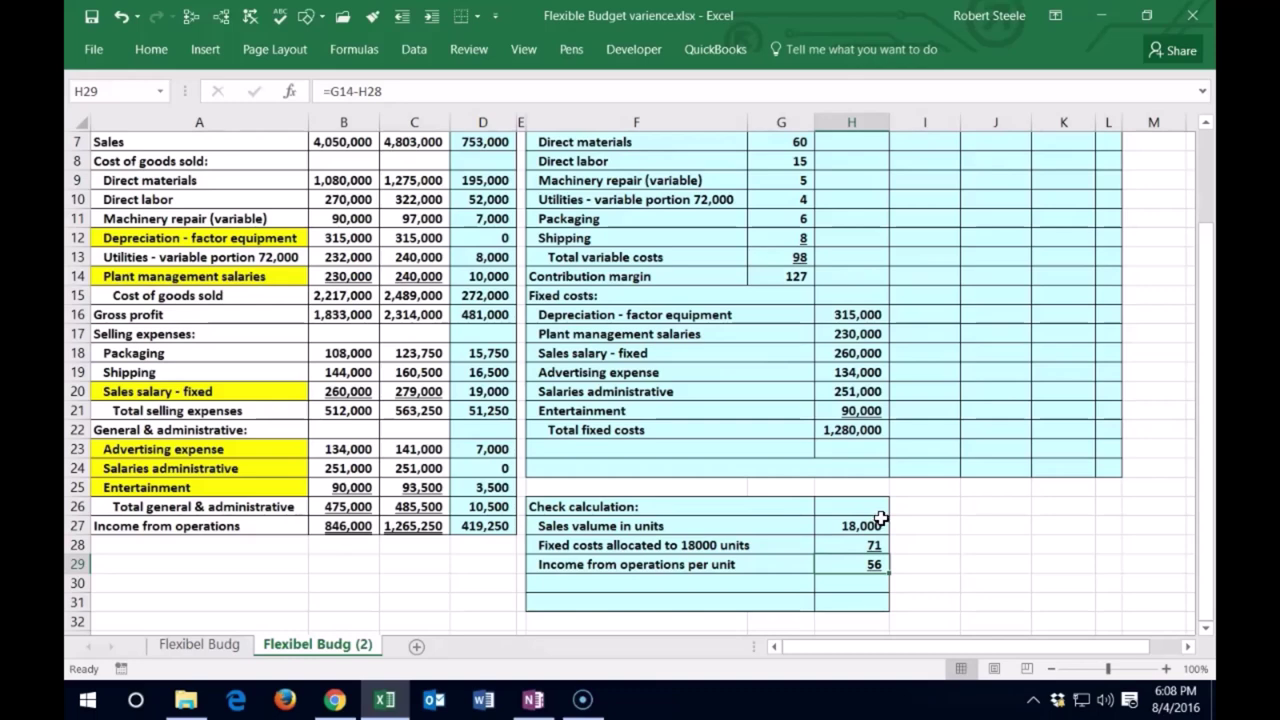
# - Link F30 to the Sales valume in units label with +F27
pyautogui.click(690, 583)
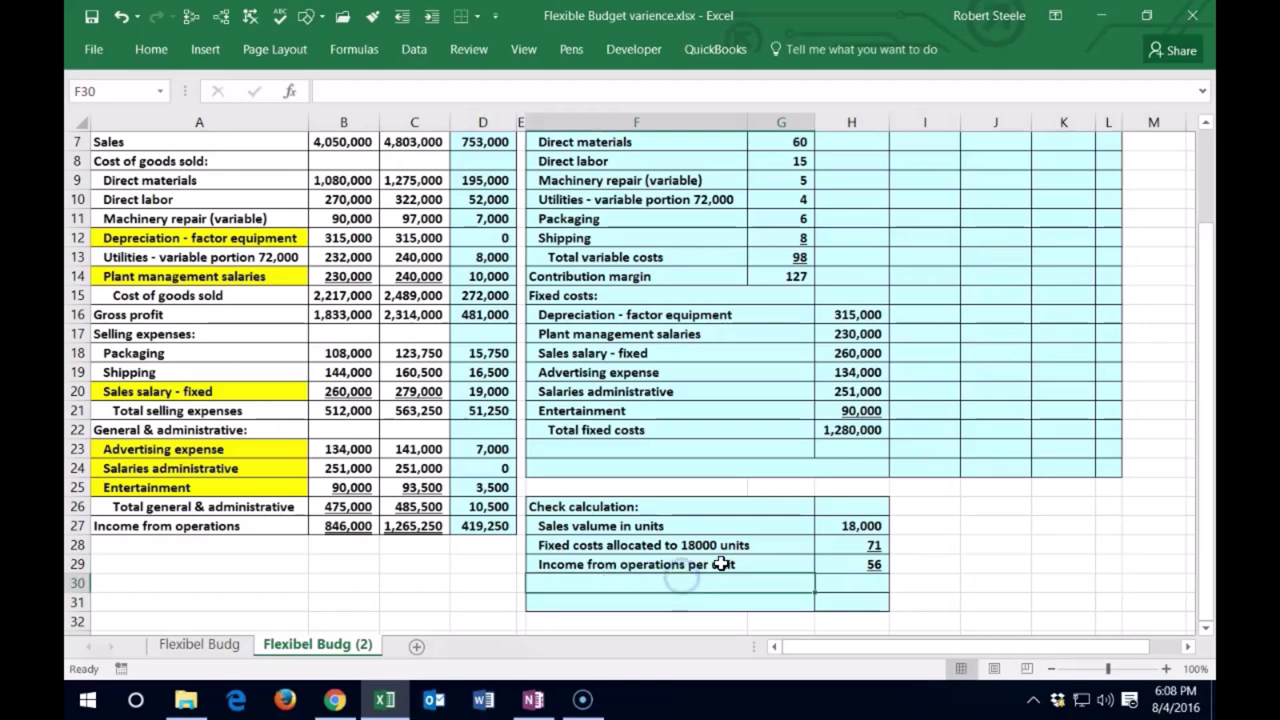
pyautogui.write('+')
pyautogui.press('Up')
pyautogui.press('Up')
pyautogui.press('Up')
pyautogui.press('Return')
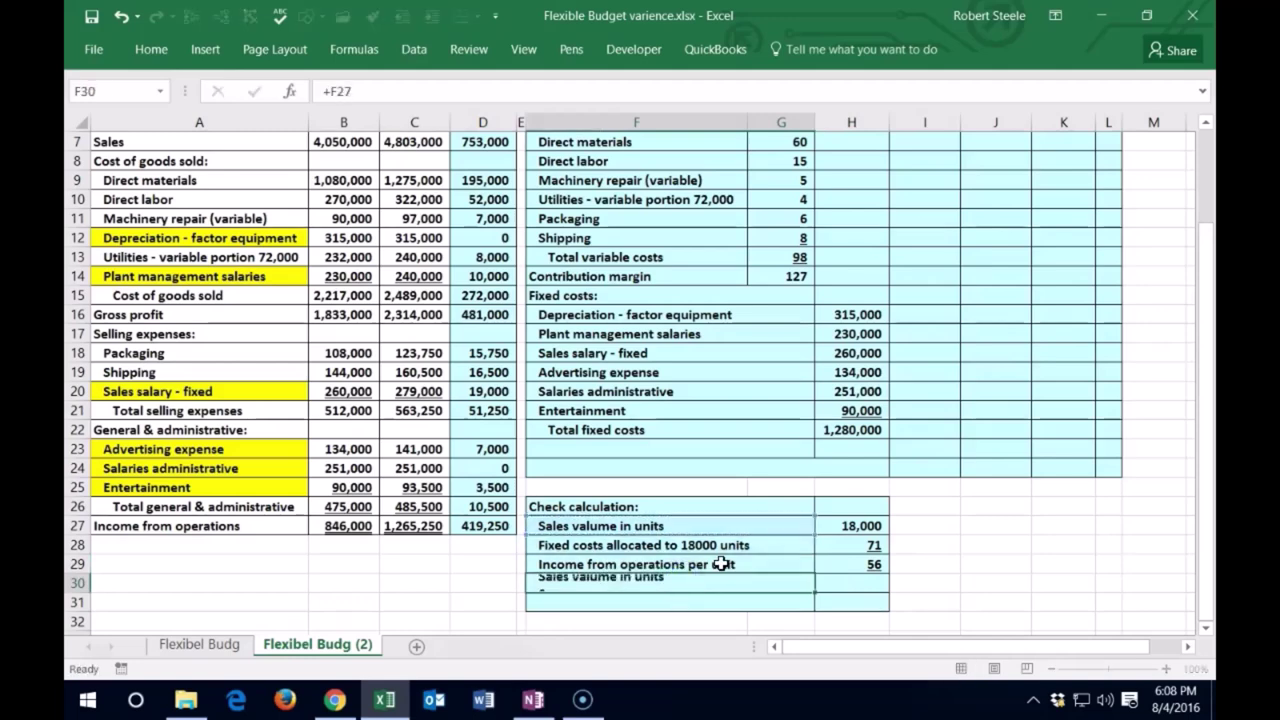
# - Link H30 to the sales volume figure in H27 with +H27
pyautogui.press('Up')
pyautogui.press('Up')
pyautogui.press('Up')
pyautogui.press('Up')
pyautogui.press('Right')
pyautogui.press('Down')
pyautogui.press('Down')
pyautogui.press('Down')
pyautogui.write('+')
pyautogui.press('Up')
pyautogui.press('Up')
pyautogui.press('Up')
pyautogui.press('Return')
# - Link F31 to the Income from operations label with +A27
pyautogui.press('Left')
pyautogui.write('+')
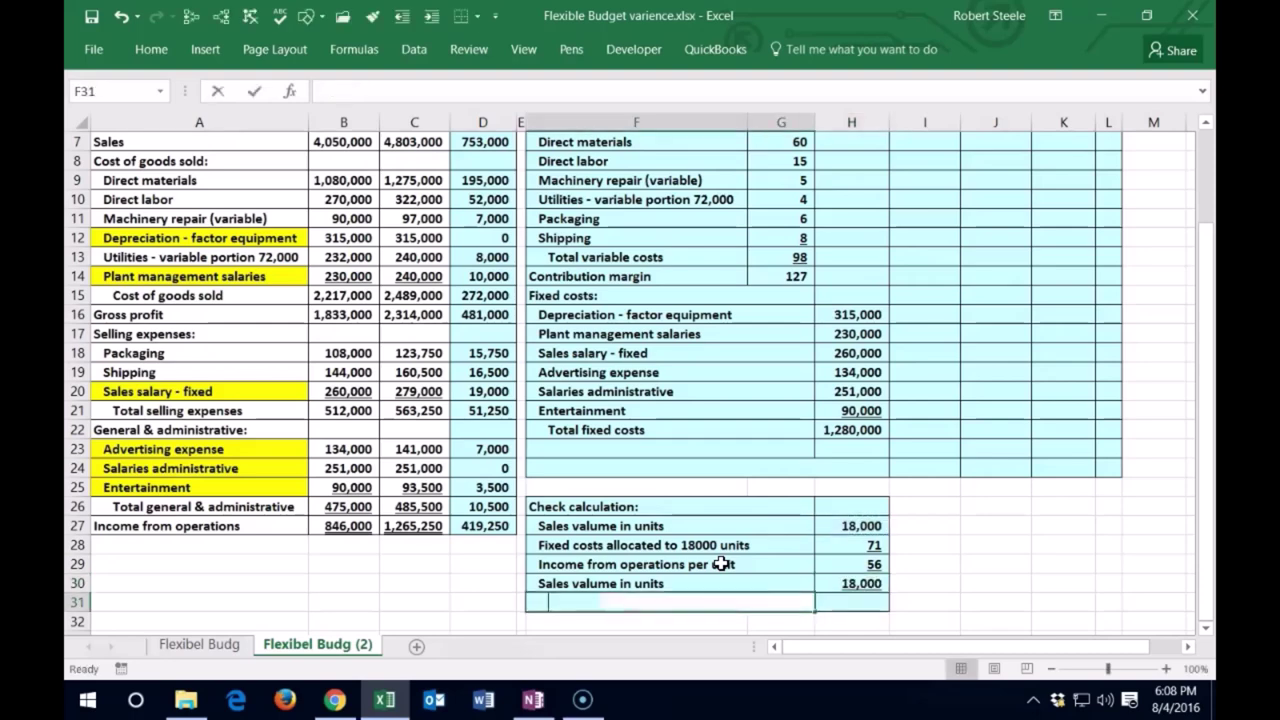
pyautogui.press('Left')
pyautogui.press('Left')
pyautogui.press('Left')
pyautogui.press('Left')
pyautogui.press('Left')
pyautogui.press('Up')
pyautogui.press('Up')
pyautogui.press('Up')
pyautogui.press('Up')
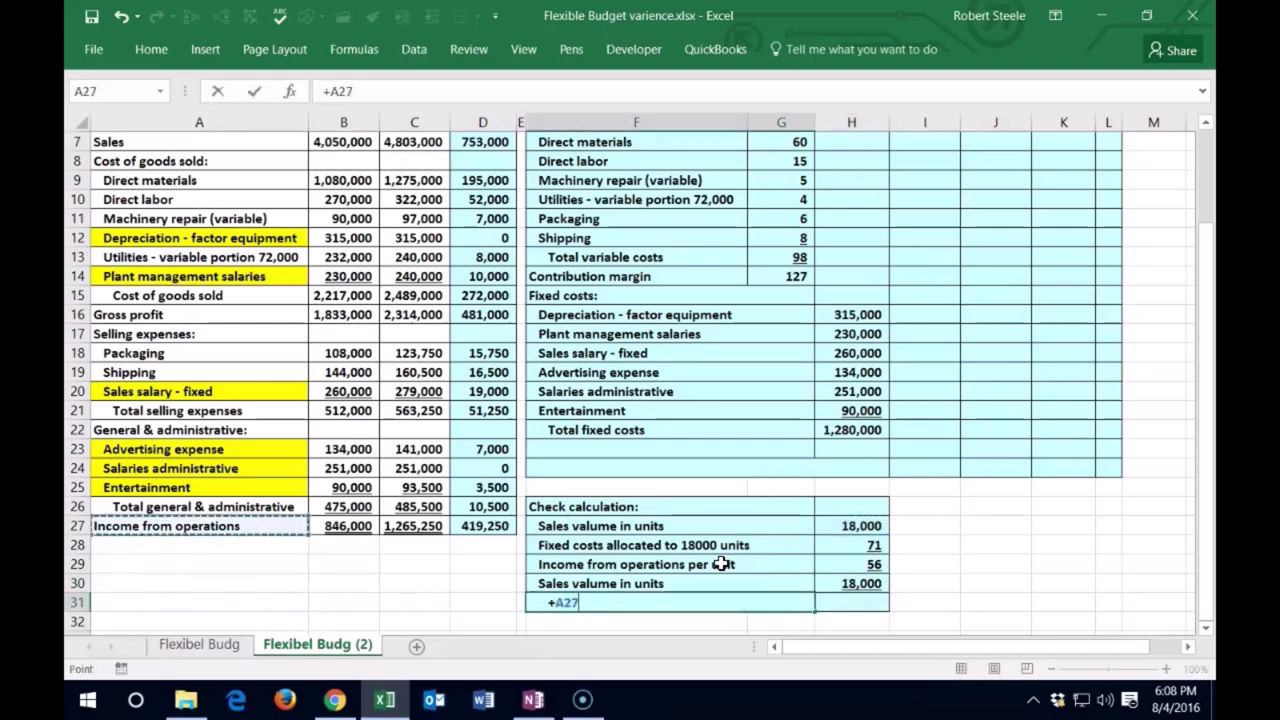
pyautogui.press('Tab')
# - Calculate total income from operations in H31 by multiplying per-unit income by sales volume with =H29*H30
pyautogui.write('=')
pyautogui.press('Up')
pyautogui.press('Up')
pyautogui.write('*')
pyautogui.press('Up')
pyautogui.press('Return')
pyautogui.press('Up')
pyautogui.press('Down')
pyautogui.press('Up')
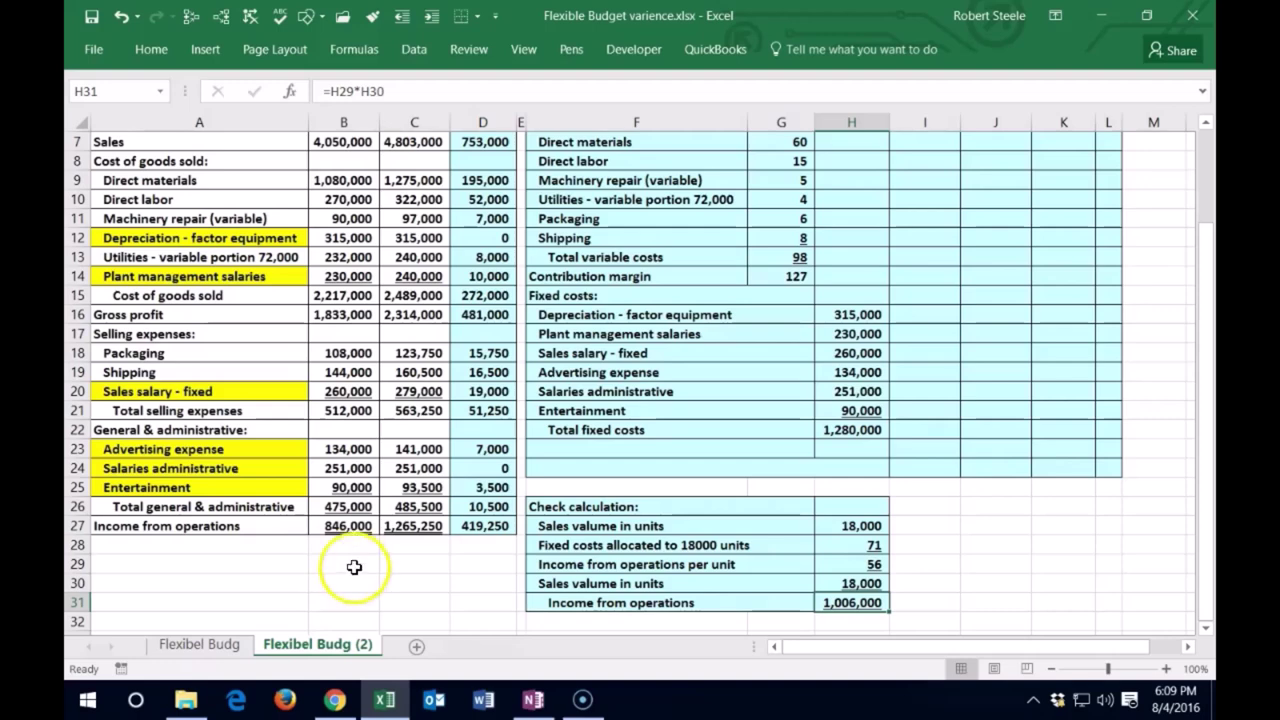
# - Move the fixed cost block from Plant management salaries through Total fixed costs, F17:H22, down one row to free row 17
pyautogui.moveTo(594, 322); pyautogui.dragTo(840, 424)
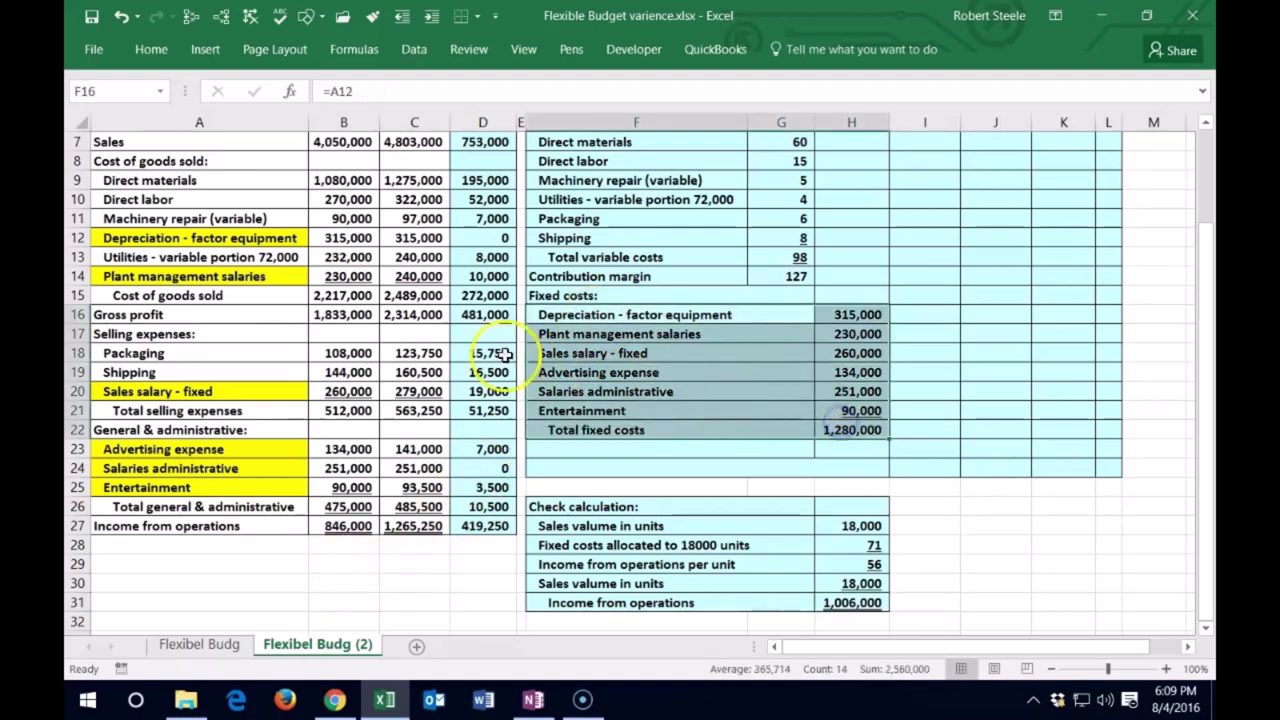
pyautogui.click(246, 257)
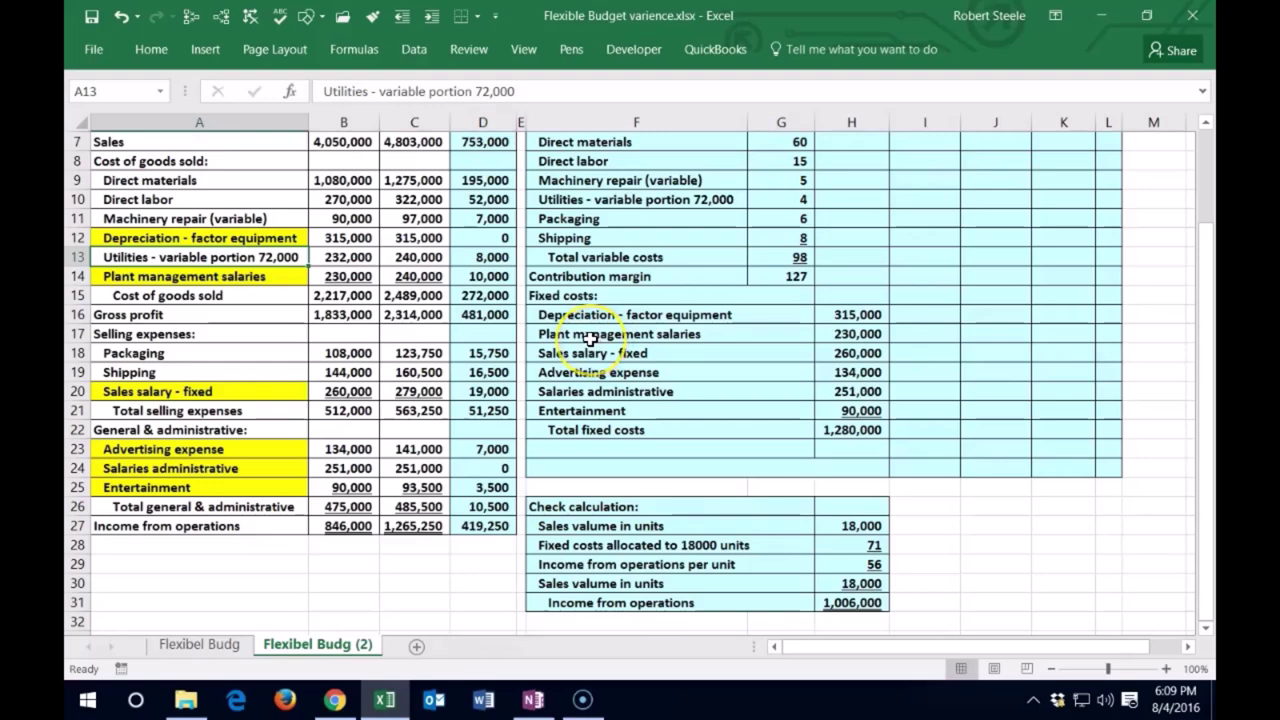
pyautogui.moveTo(588, 340); pyautogui.dragTo(840, 424)
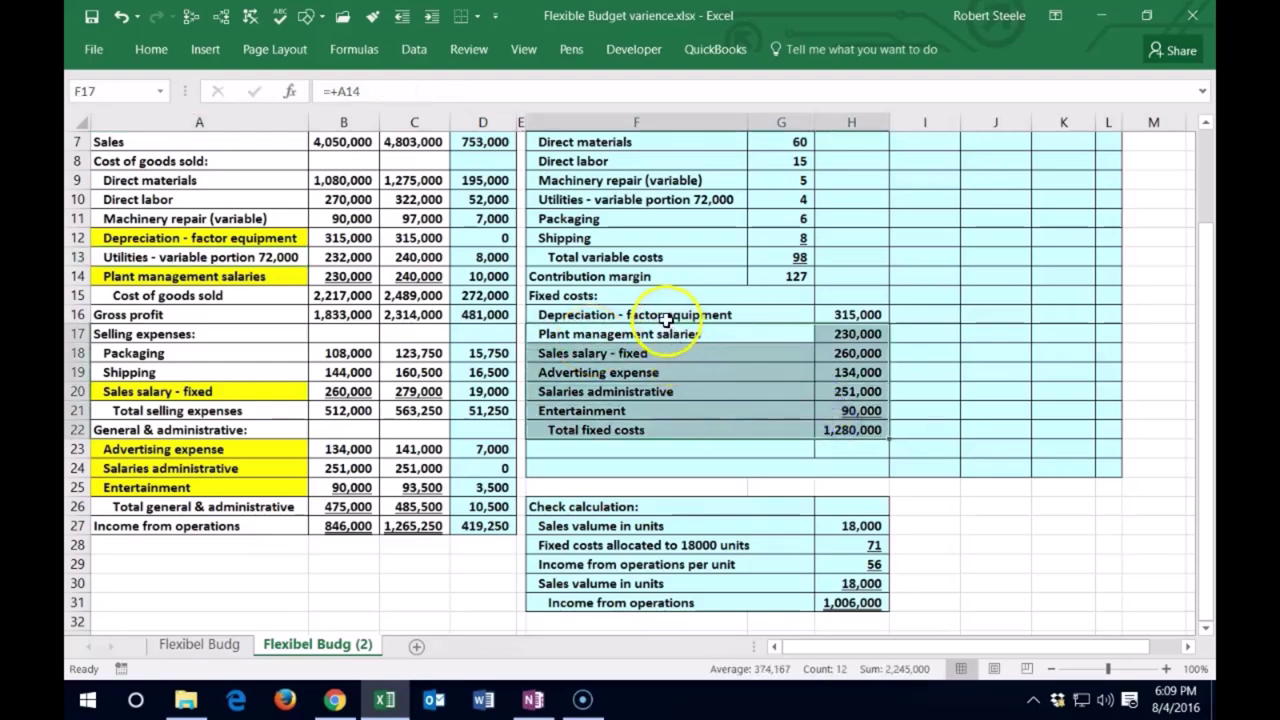
pyautogui.moveTo(667, 328); pyautogui.dragTo(668, 350)
pyautogui.click(615, 402)
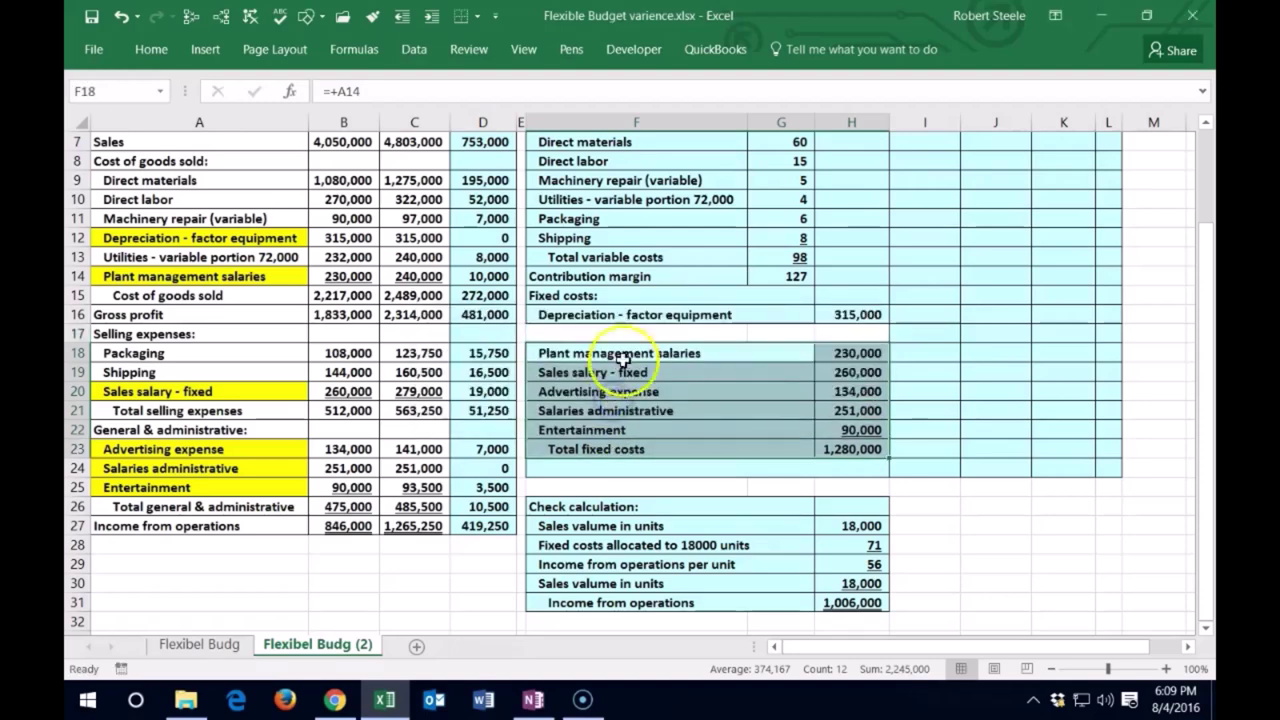
# - Select the Plant management salaries row F18:H18 in the fixed costs section
pyautogui.click(785, 347)
pyautogui.moveTo(785, 347); pyautogui.dragTo(826, 345)
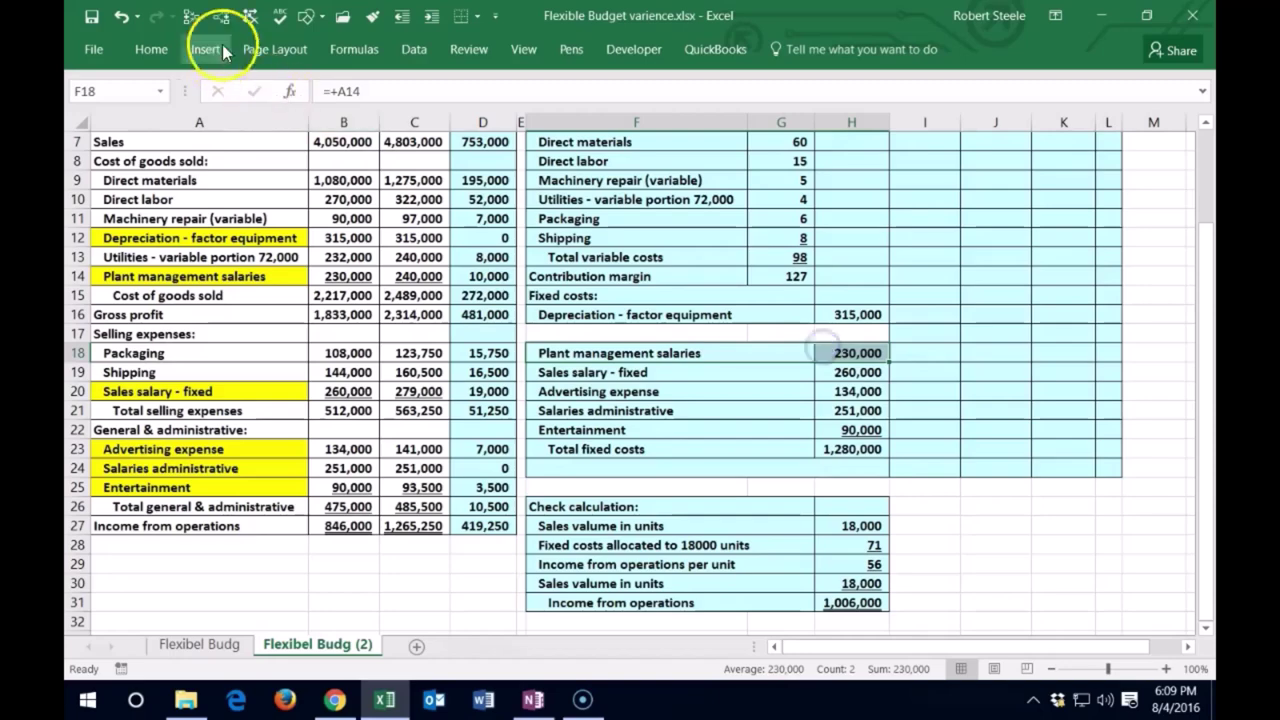